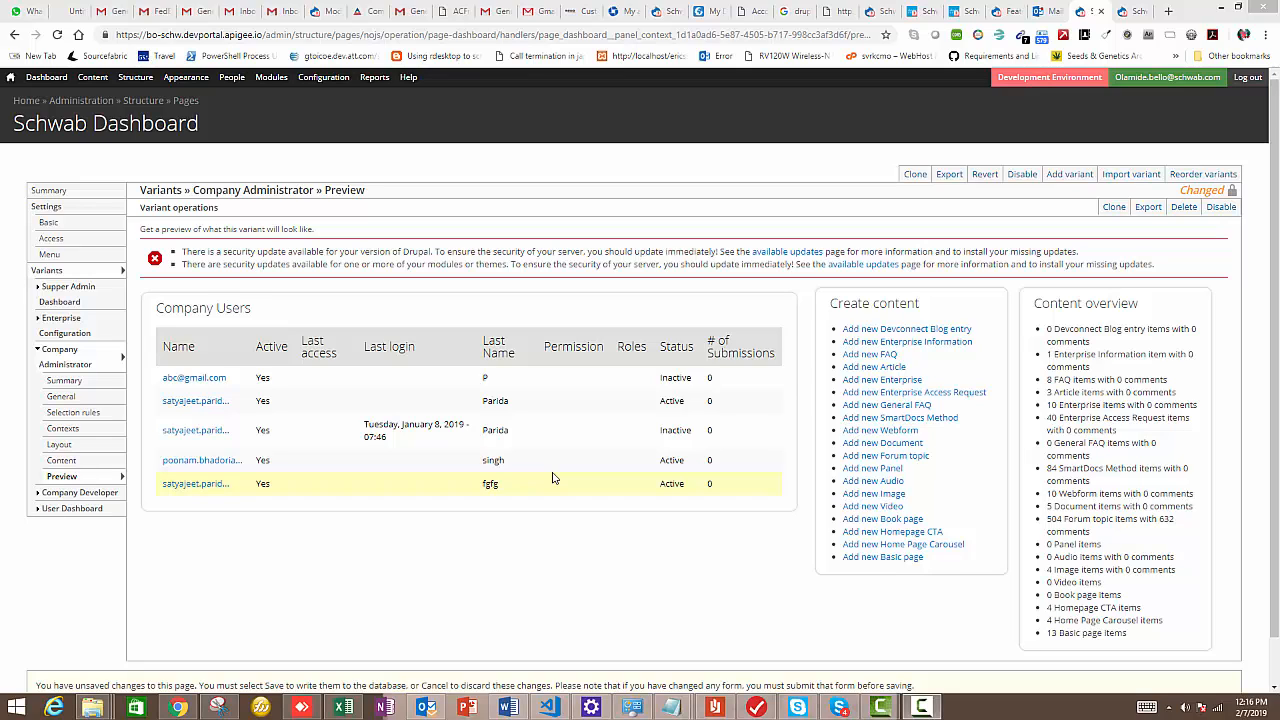
# - Close the default display style window in the other dashboard tab and load bo-schw.devportal.apigee.io in a new browser tab
pyautogui.click(1129, 11)
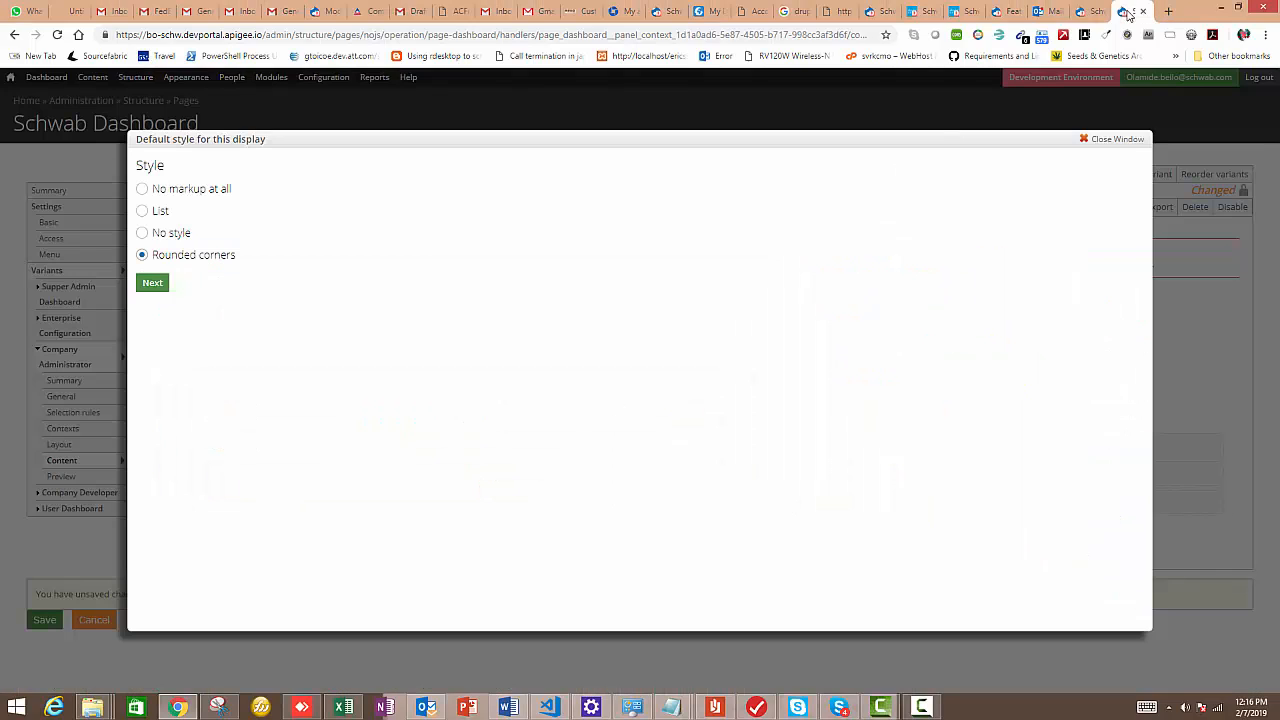
pyautogui.click(1117, 139)
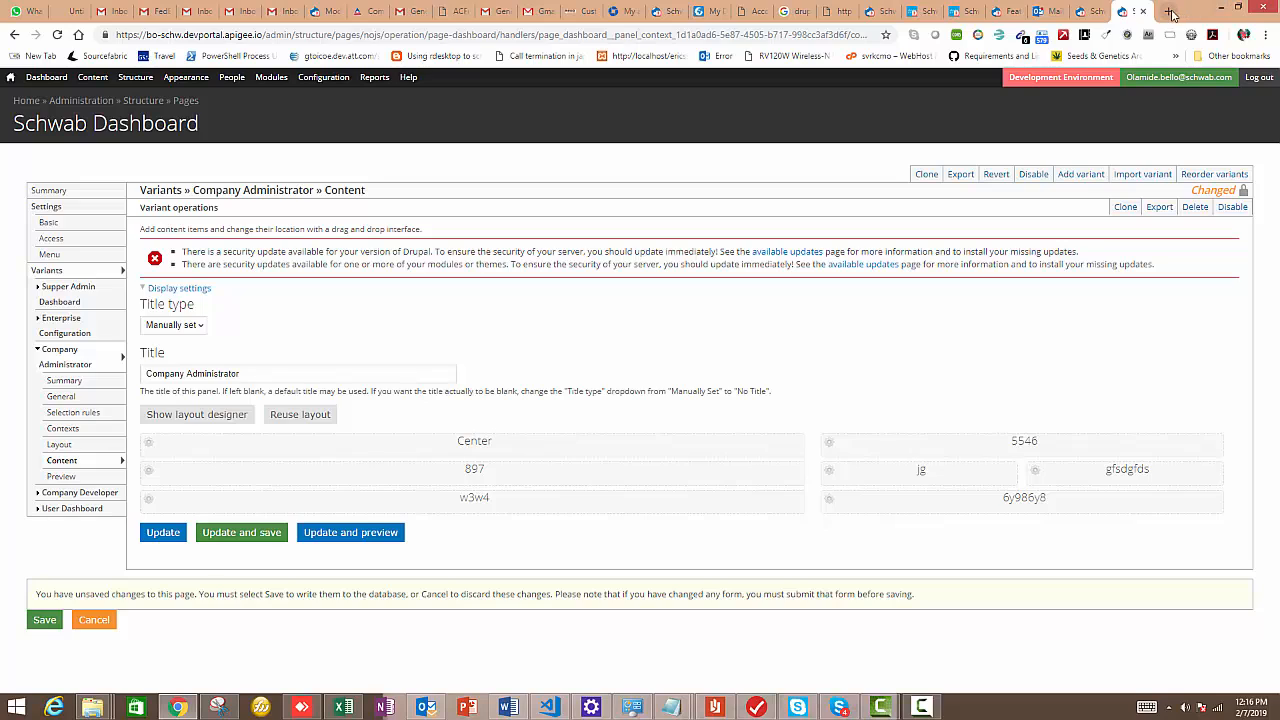
pyautogui.click(1168, 11)
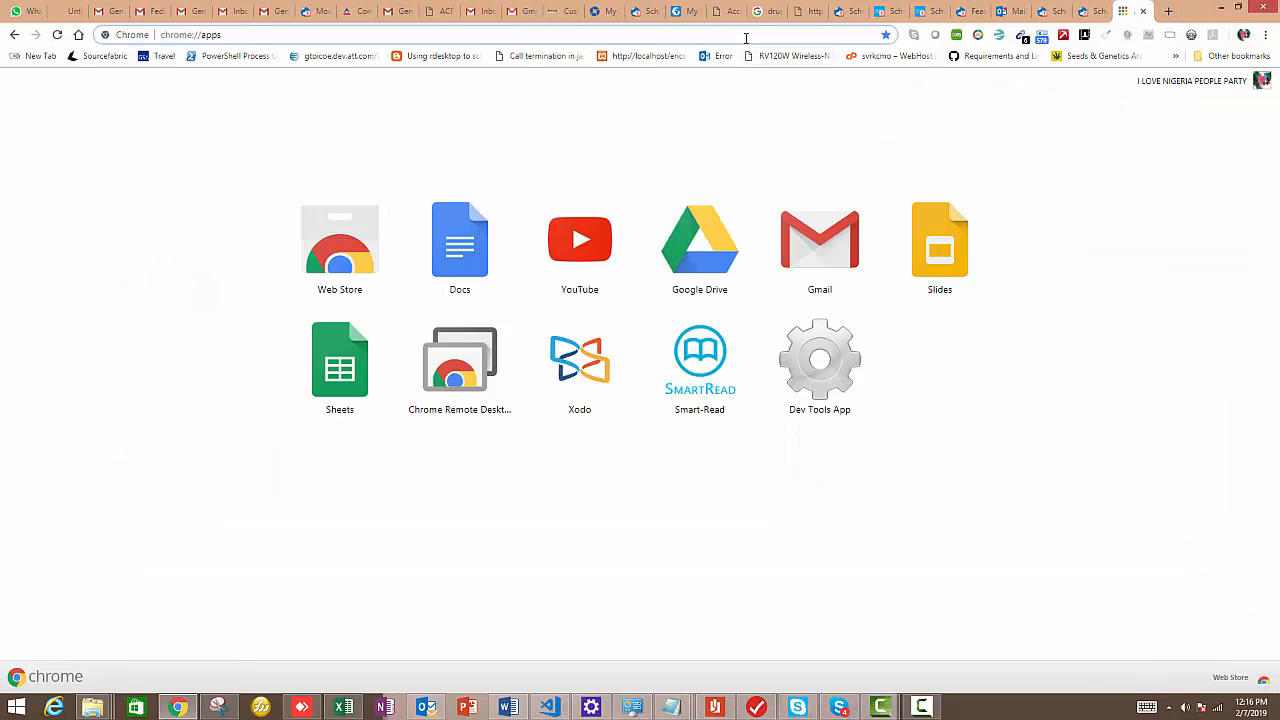
pyautogui.click(745, 37)
pyautogui.write('bo')
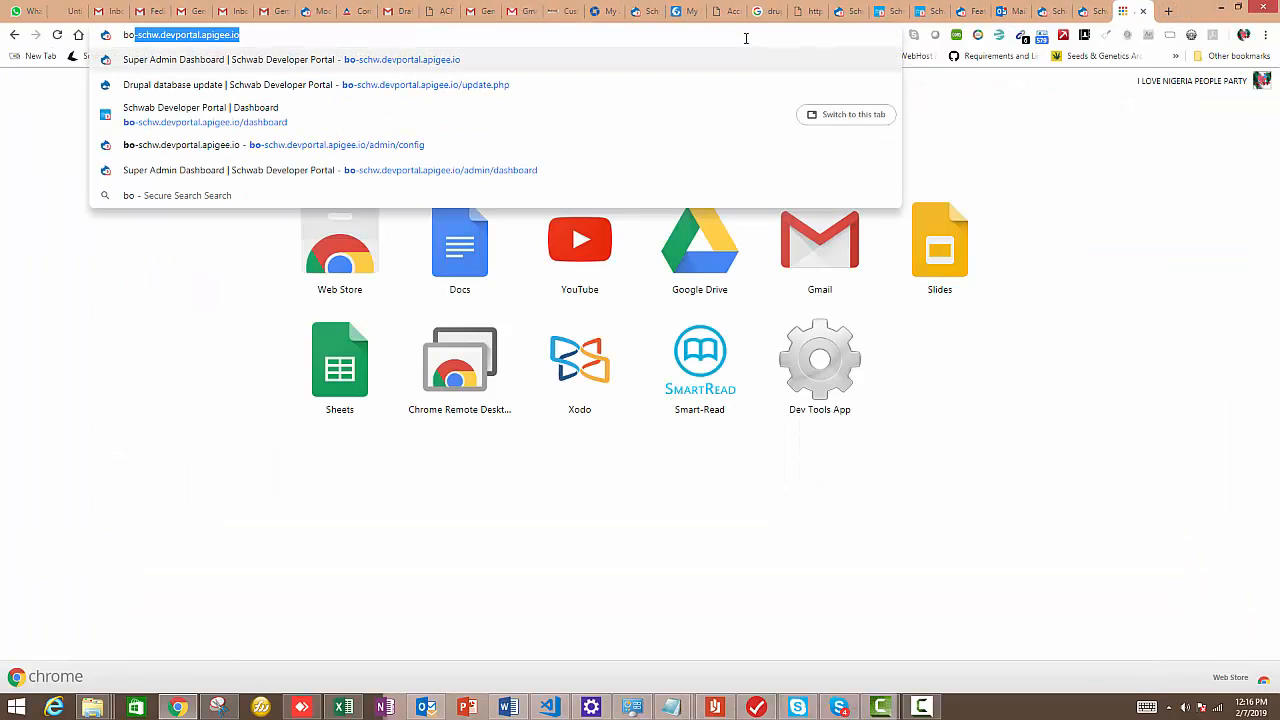
pyautogui.press('Return')
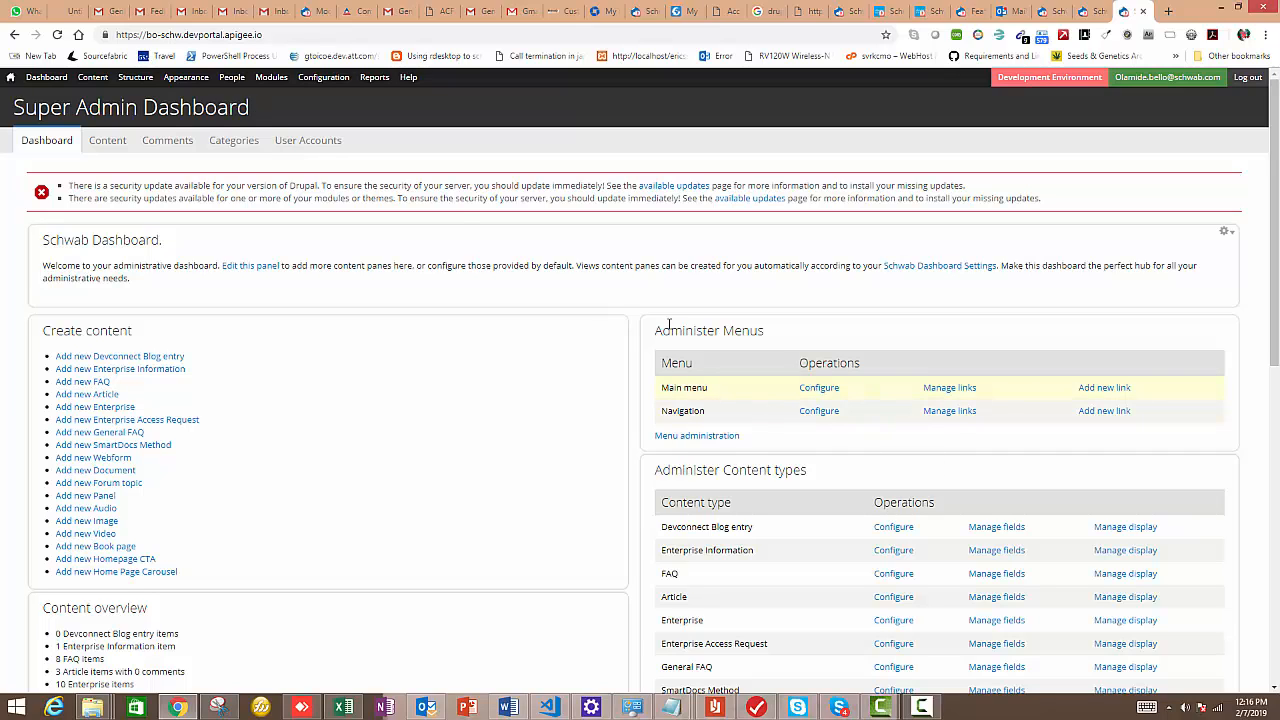
# - Go to the portal's /admin/dashboard address and reload the Super Admin Dashboard
pyautogui.click(280, 33)
pyautogui.click(263, 33)
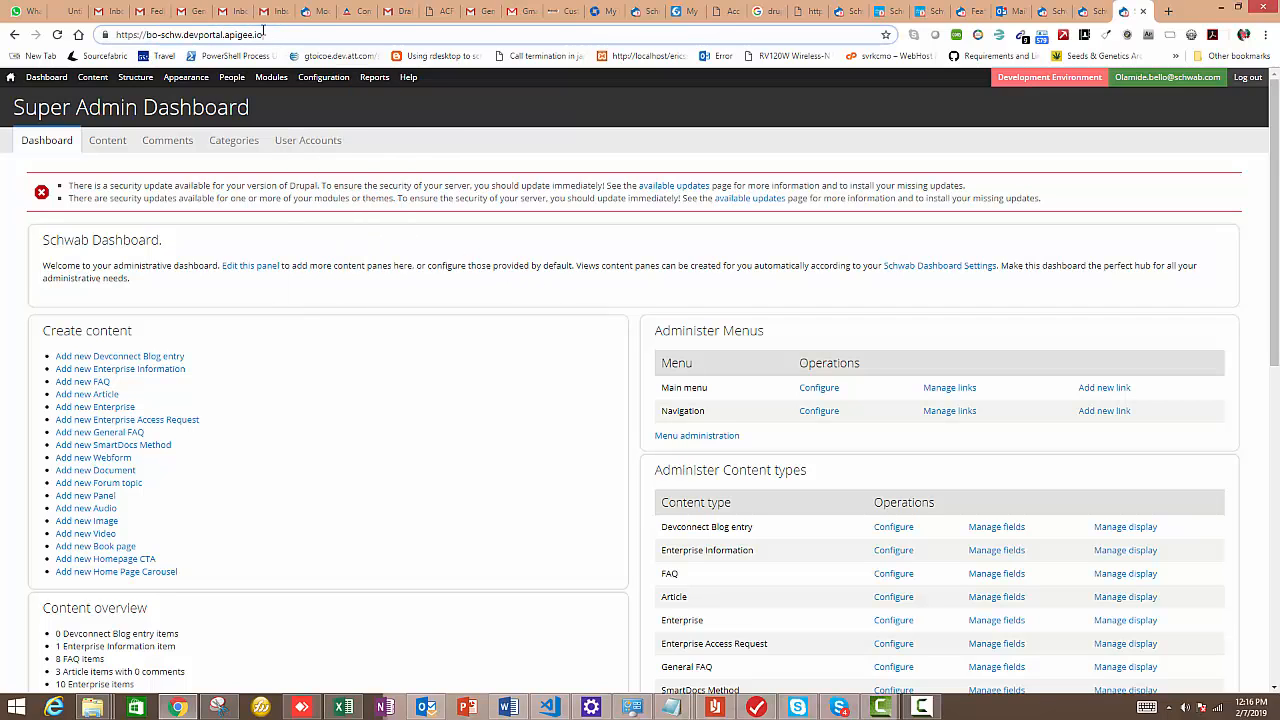
pyautogui.write('/ad')
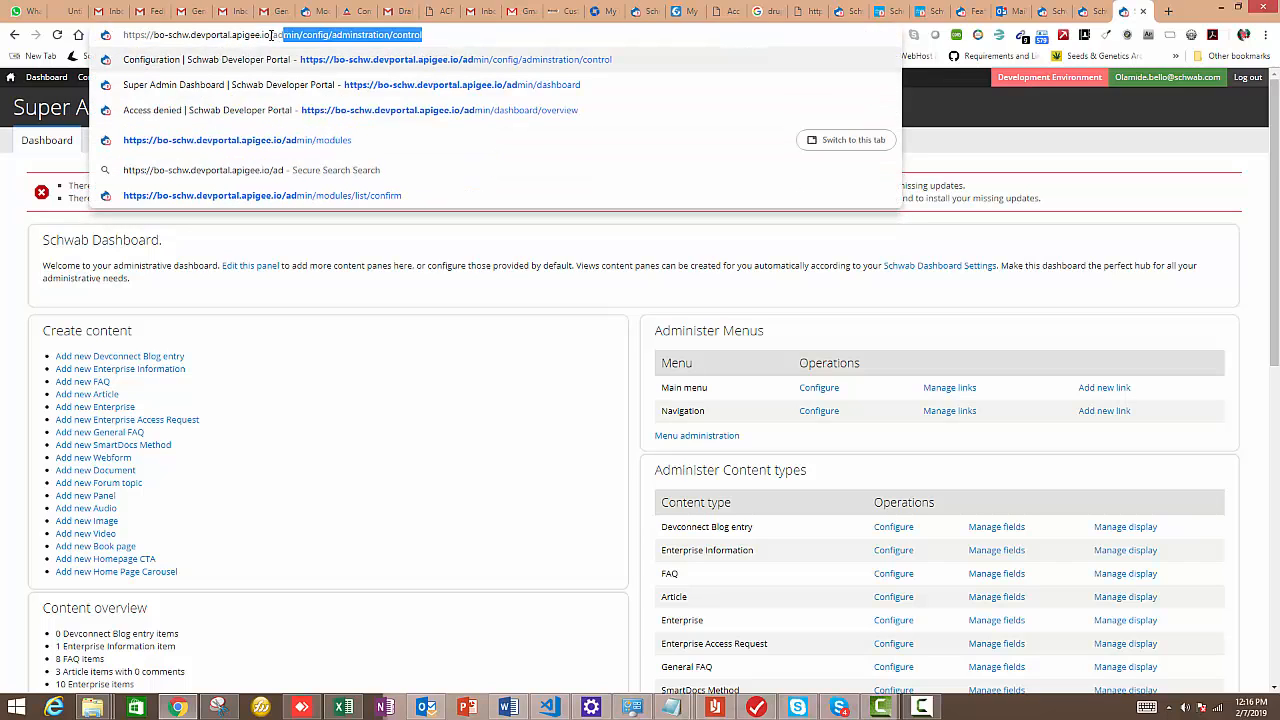
pyautogui.click(302, 35)
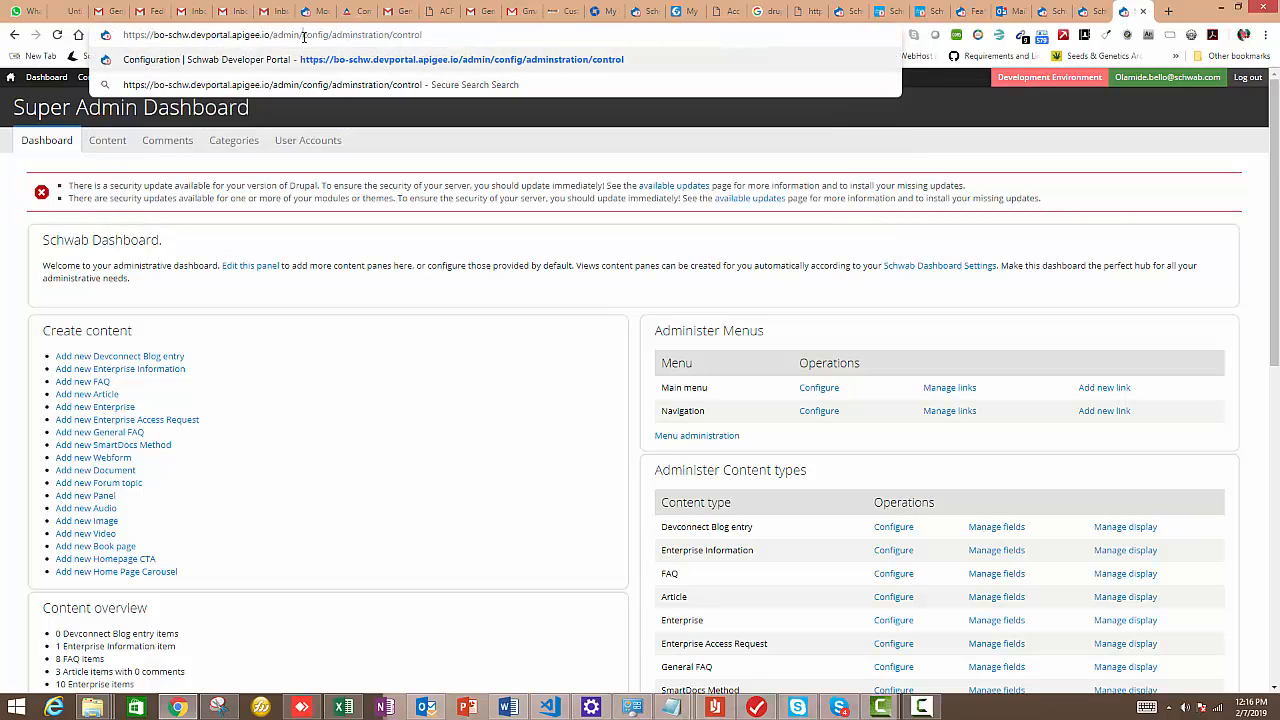
pyautogui.moveTo(304, 35); pyautogui.dragTo(526, 51)
pyautogui.write('das')
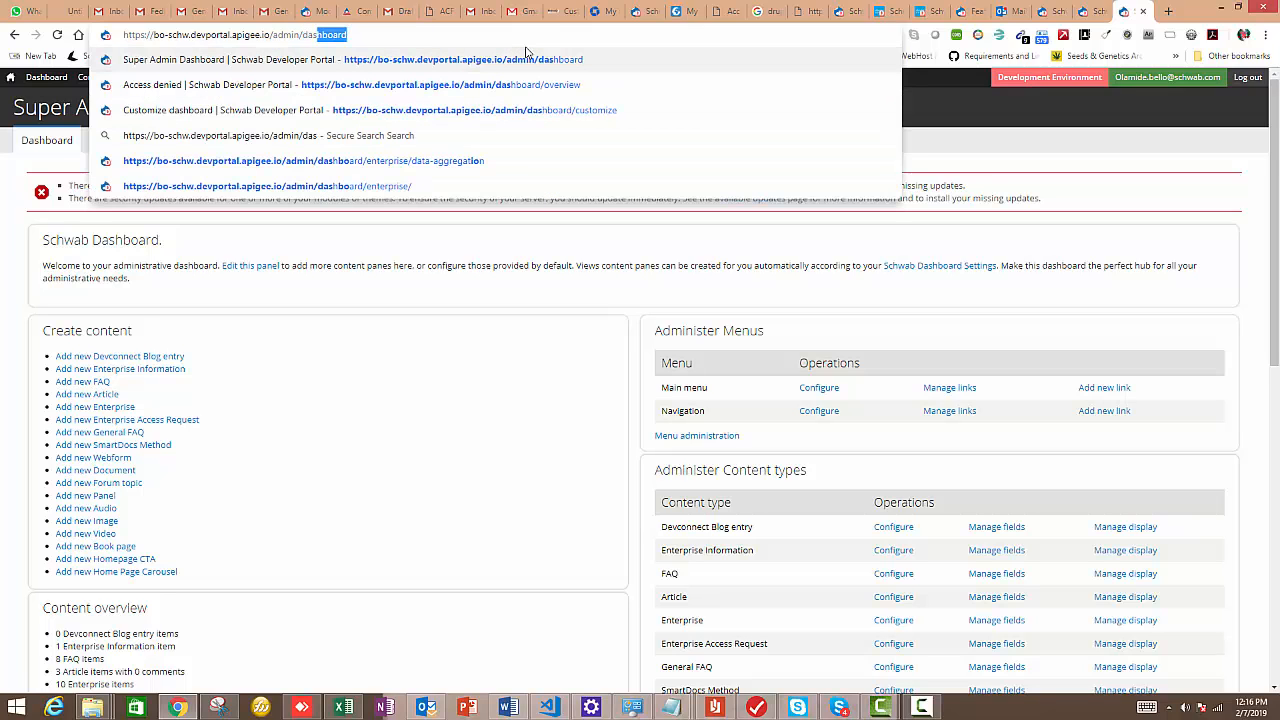
pyautogui.press('Return')
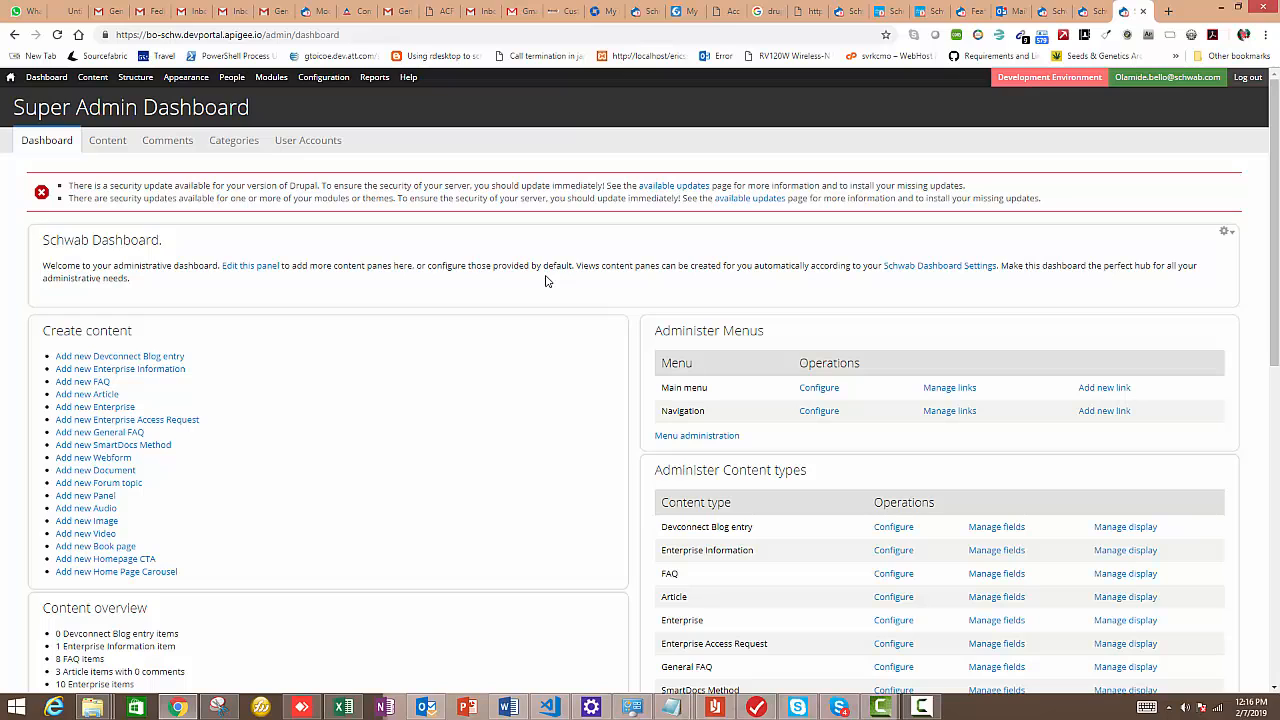
pyautogui.moveTo(44, 82)
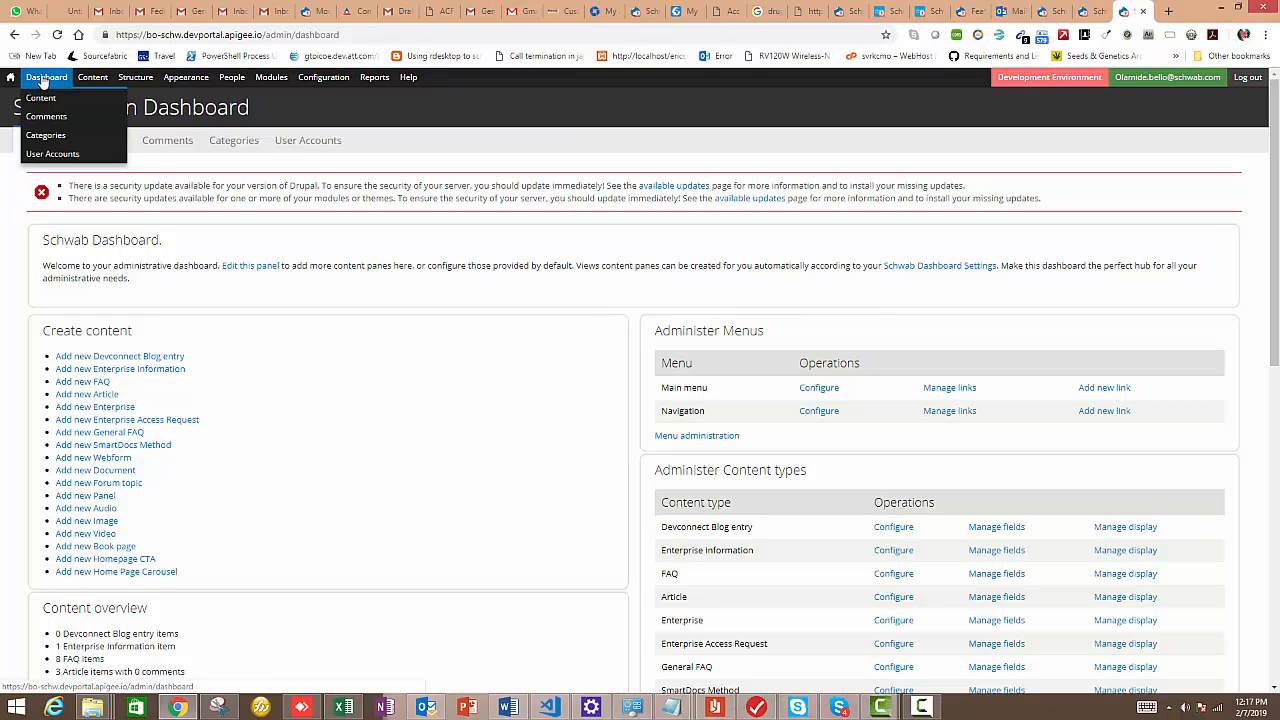
pyautogui.click(44, 82)
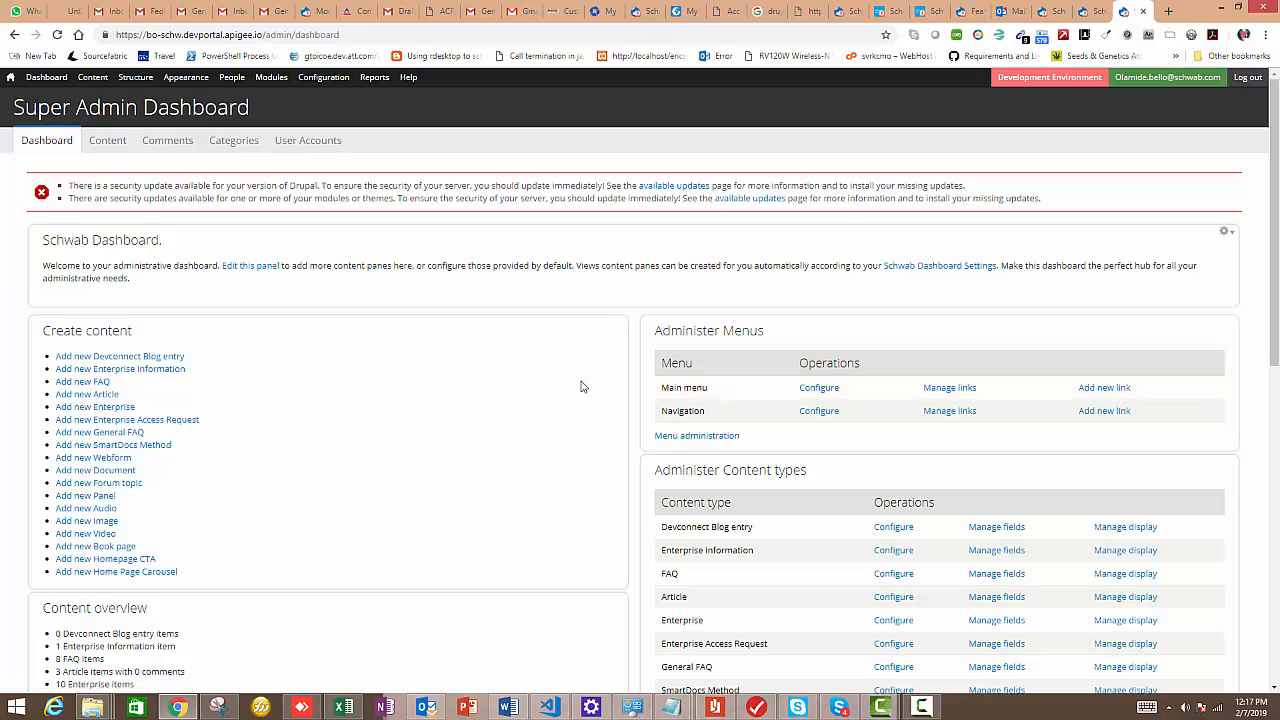
# - Open the Schwab Dashboard panel page for editing and highlight the admin/structure/pages/edit/page-dashboard path in its address
pyautogui.scroll(-3, 598, 396)
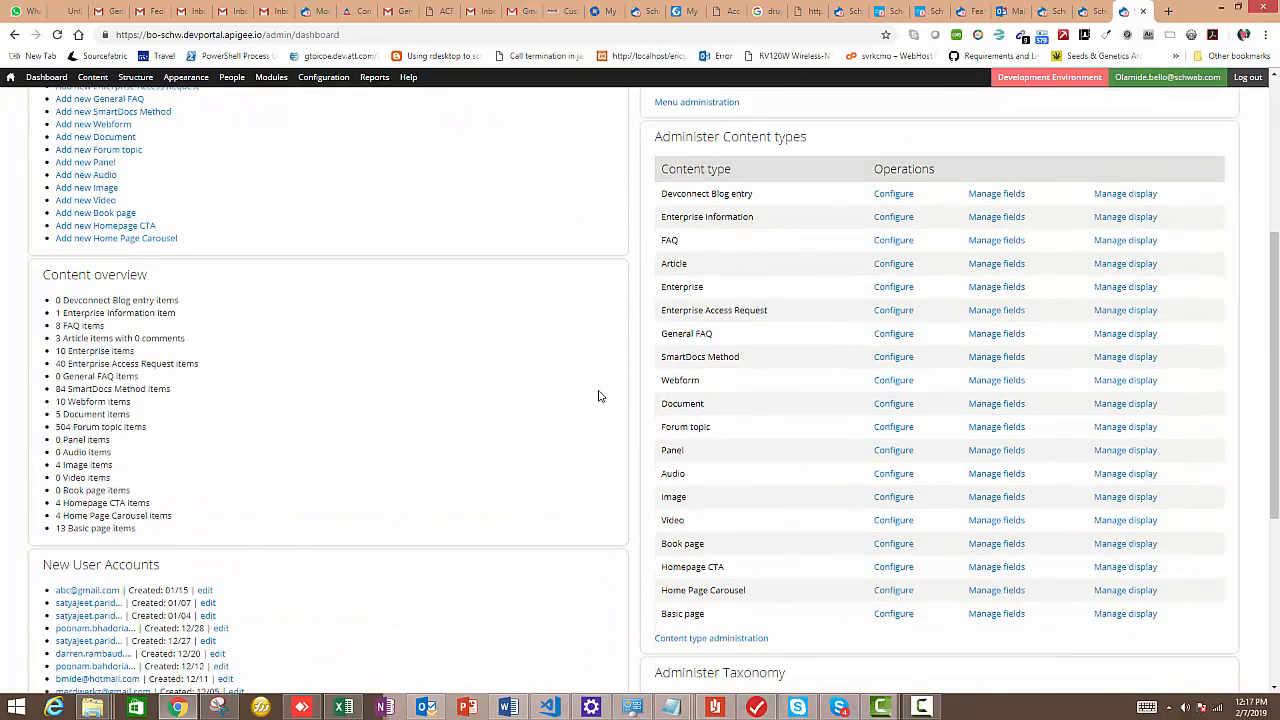
pyautogui.scroll(-2, 600, 398)
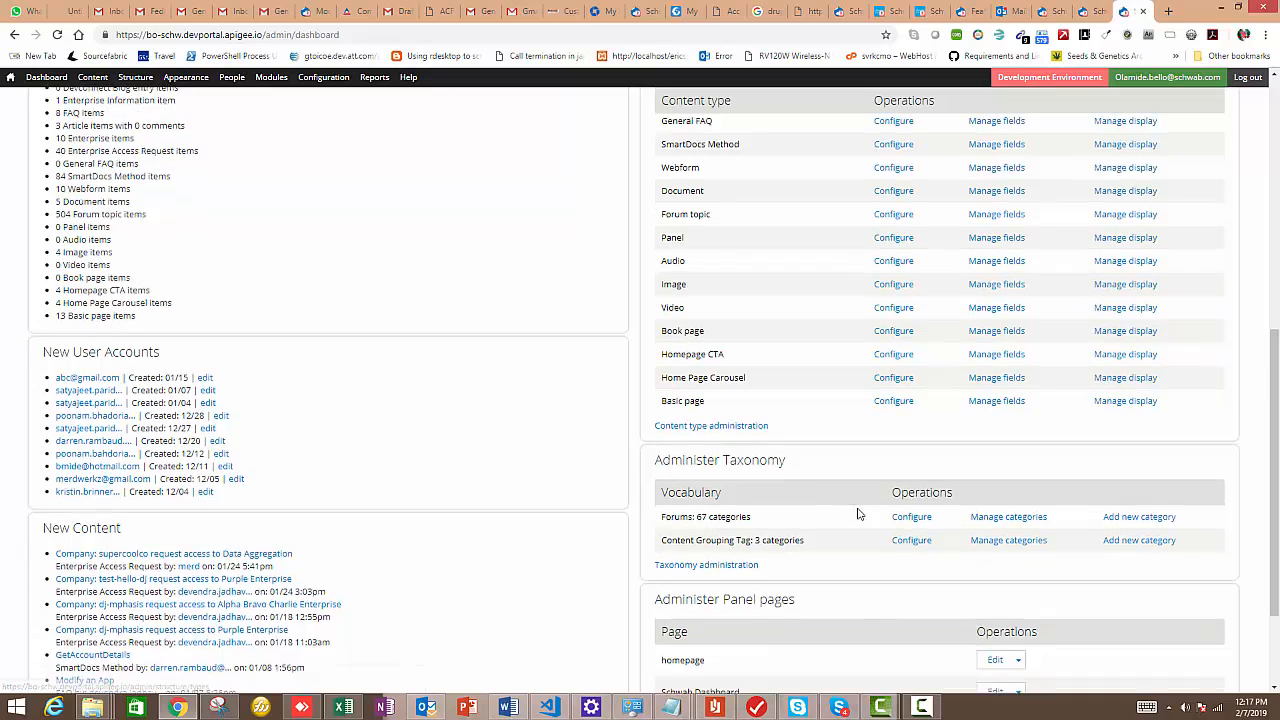
pyautogui.scroll(-2, 857, 513)
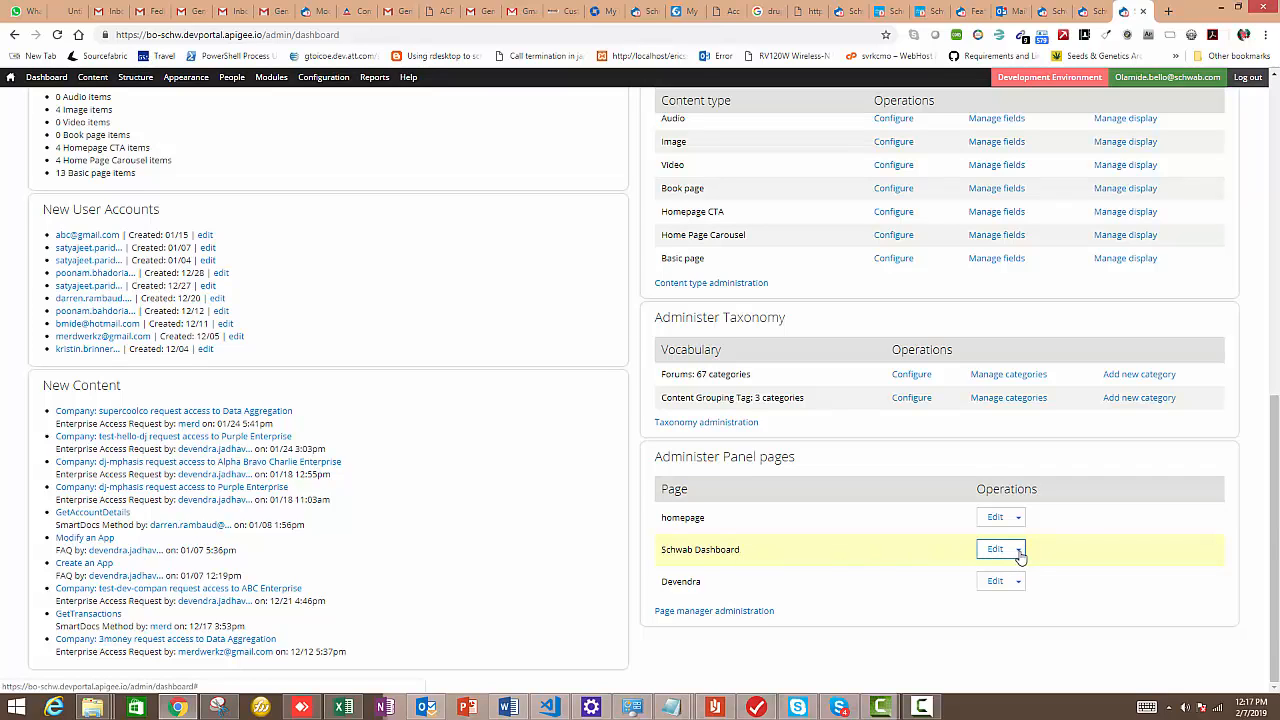
pyautogui.click(1019, 552)
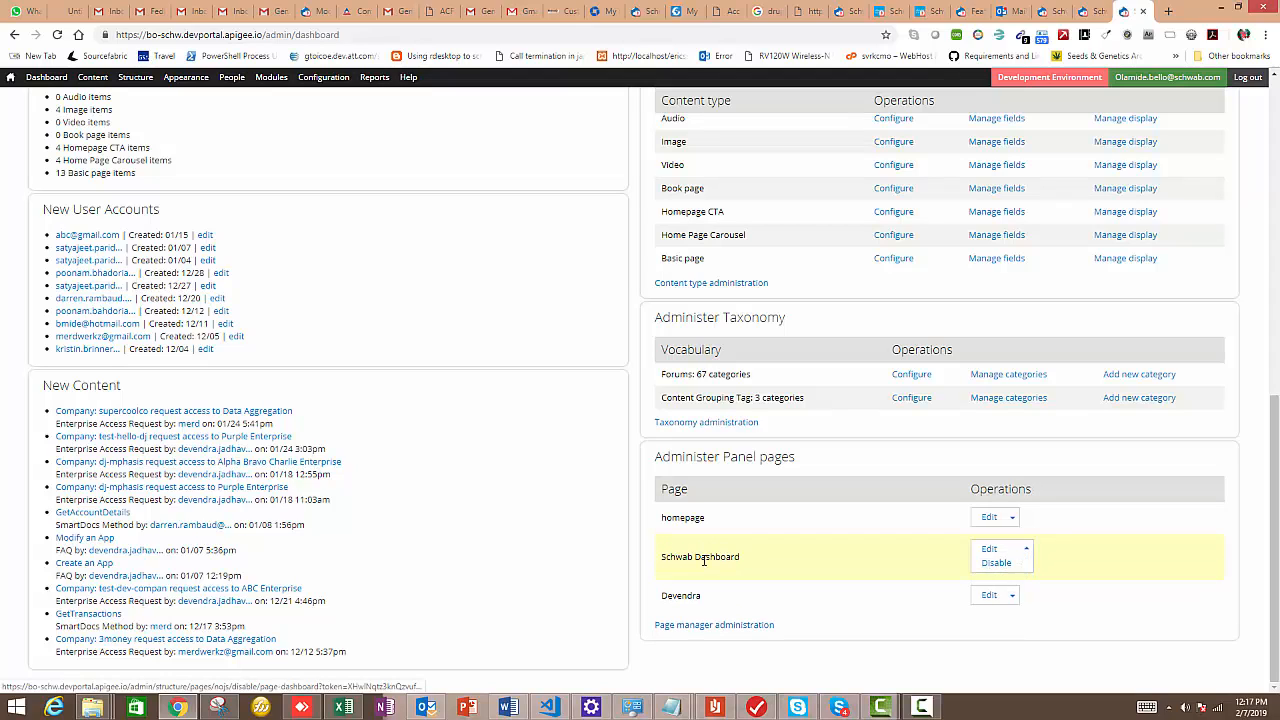
pyautogui.click(990, 551)
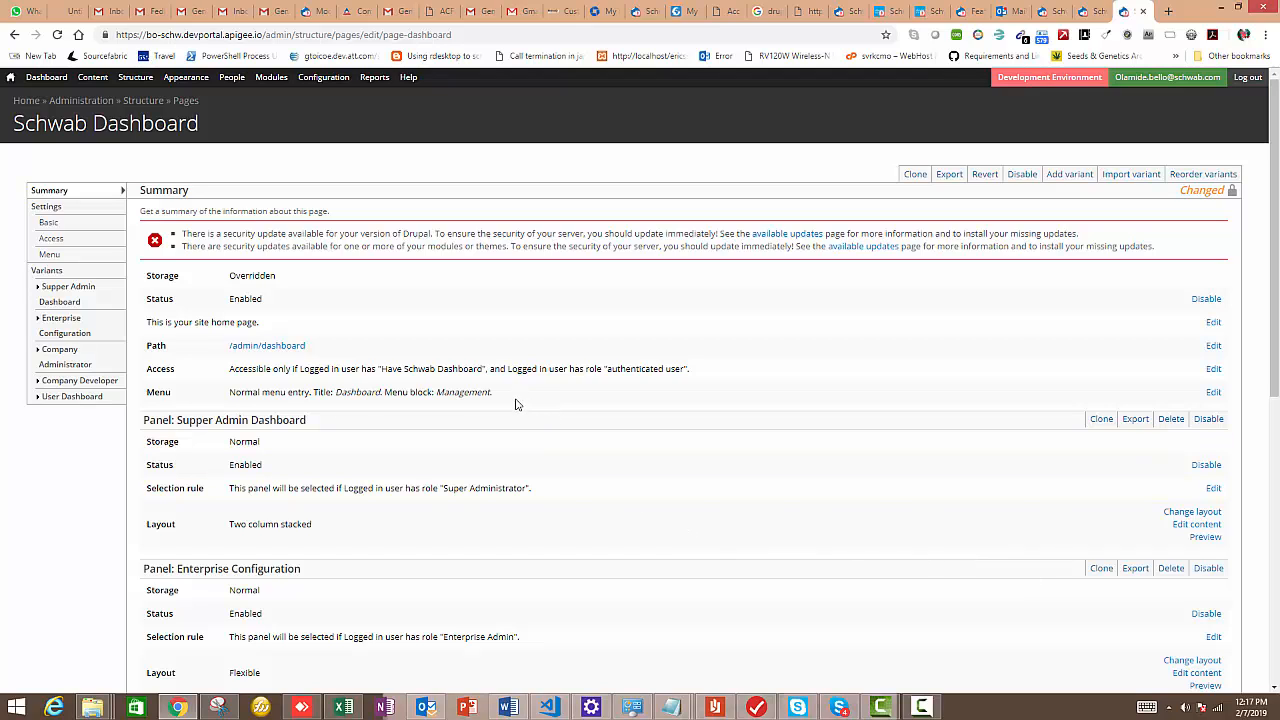
pyautogui.click(466, 34)
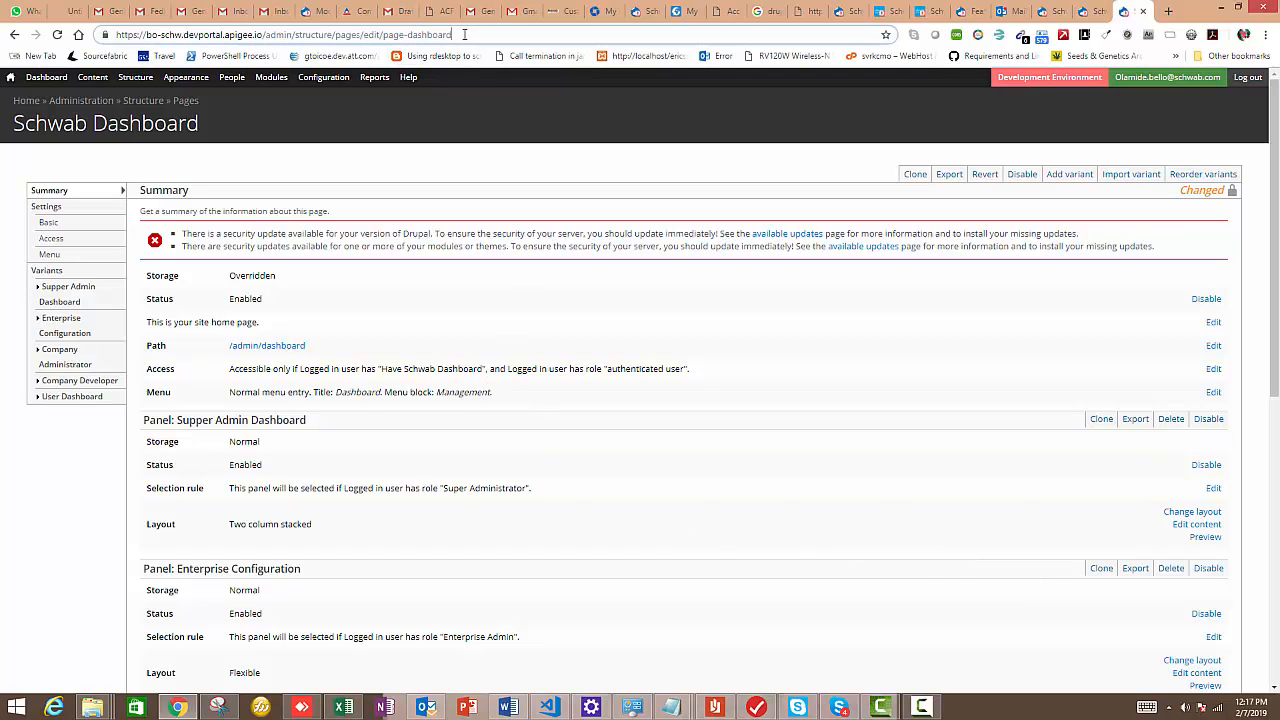
pyautogui.moveTo(464, 34); pyautogui.dragTo(269, 36)
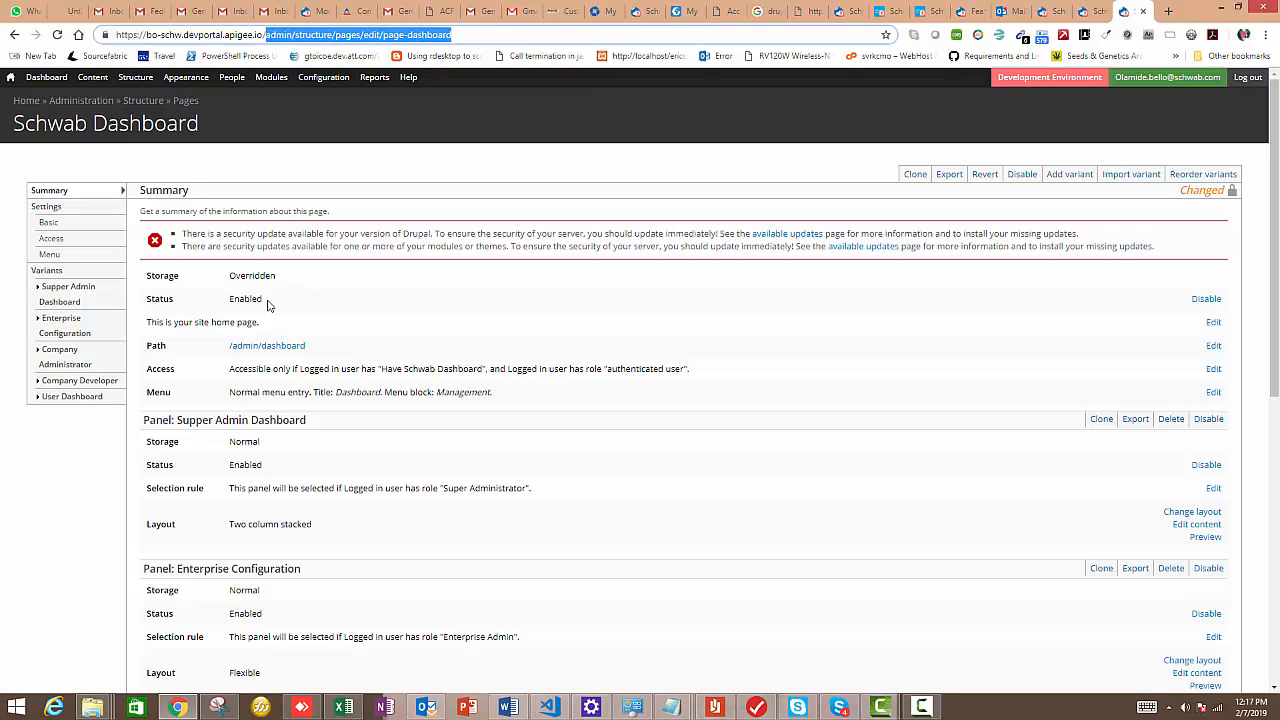
# - Expand the Supper Admin Dashboard, Enterprise Configuration, Company Administrator, Company Developer and User Dashboard variants
pyautogui.click(52, 293)
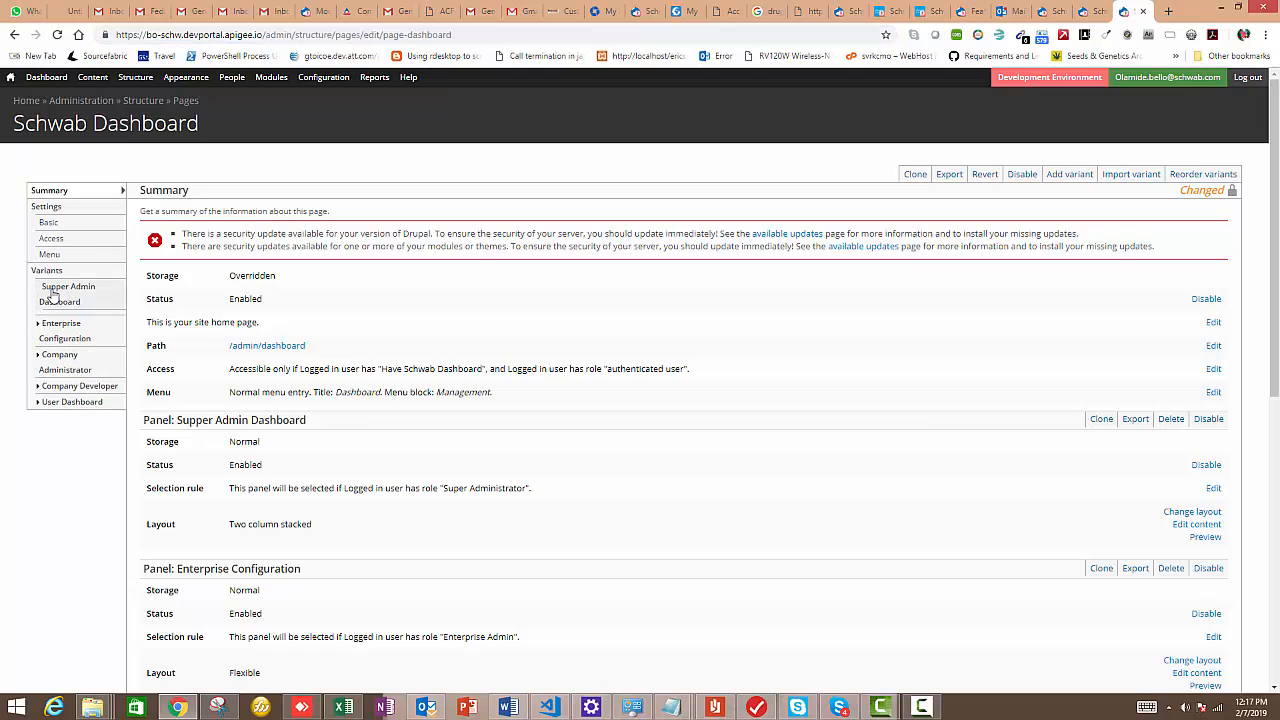
pyautogui.click(60, 437)
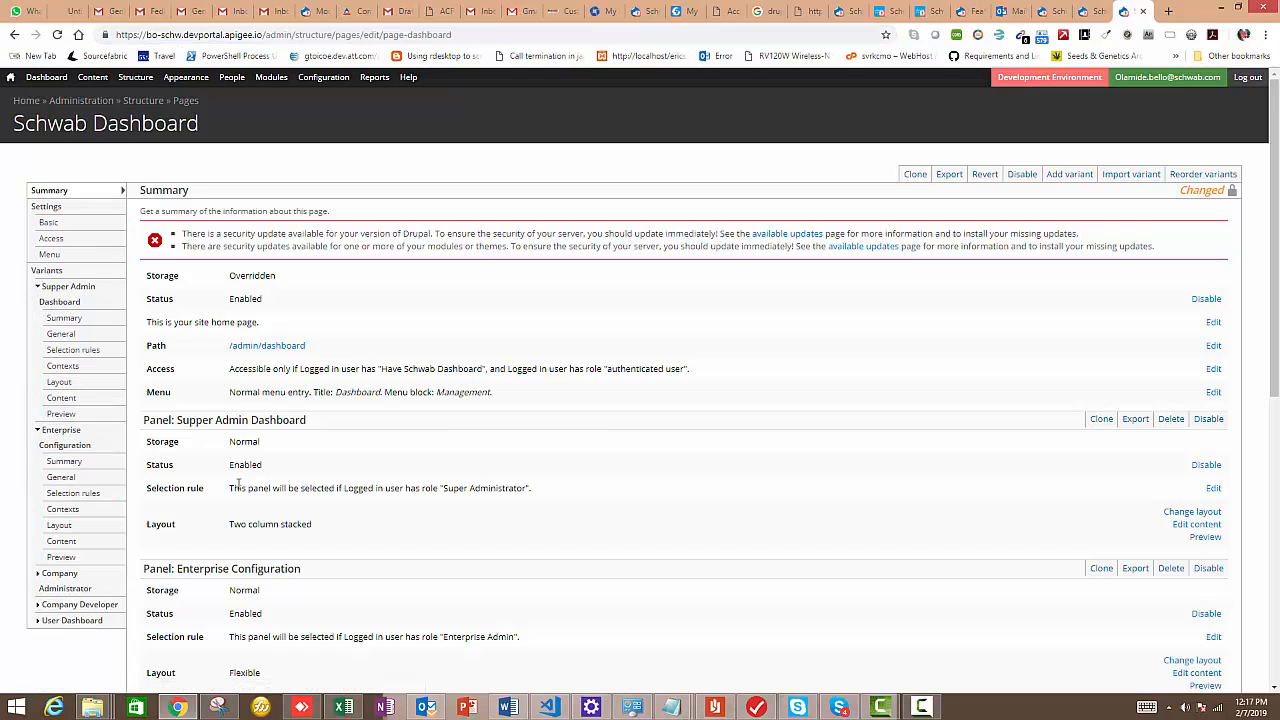
pyautogui.scroll(-1, 63, 465)
pyautogui.click(65, 455)
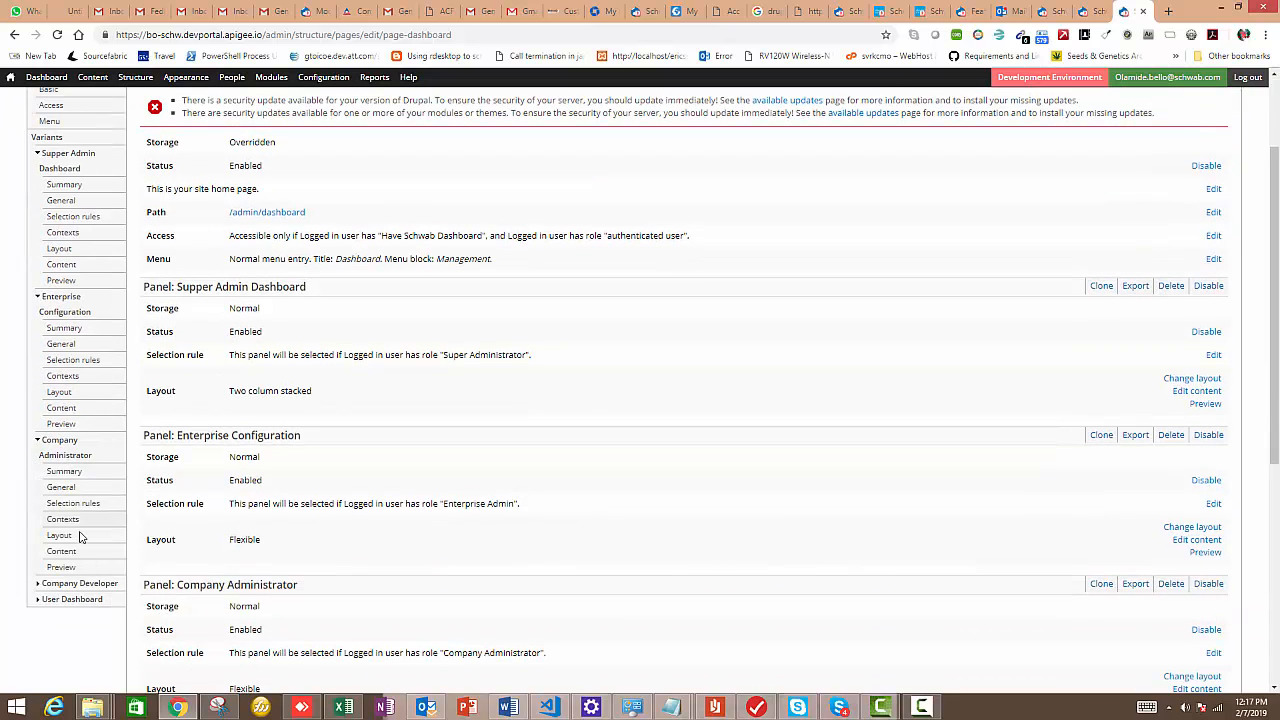
pyautogui.click(62, 582)
pyautogui.scroll(-2, 60, 558)
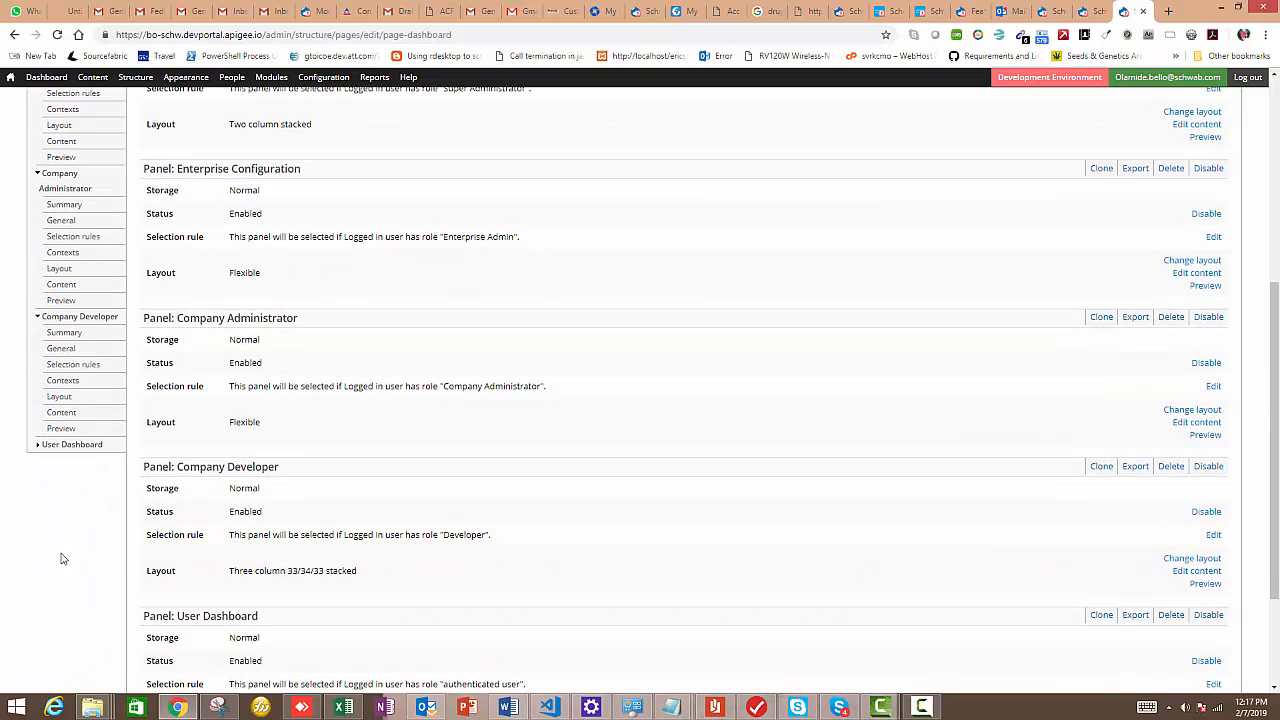
pyautogui.click(58, 446)
pyautogui.scroll(3, 350, 459)
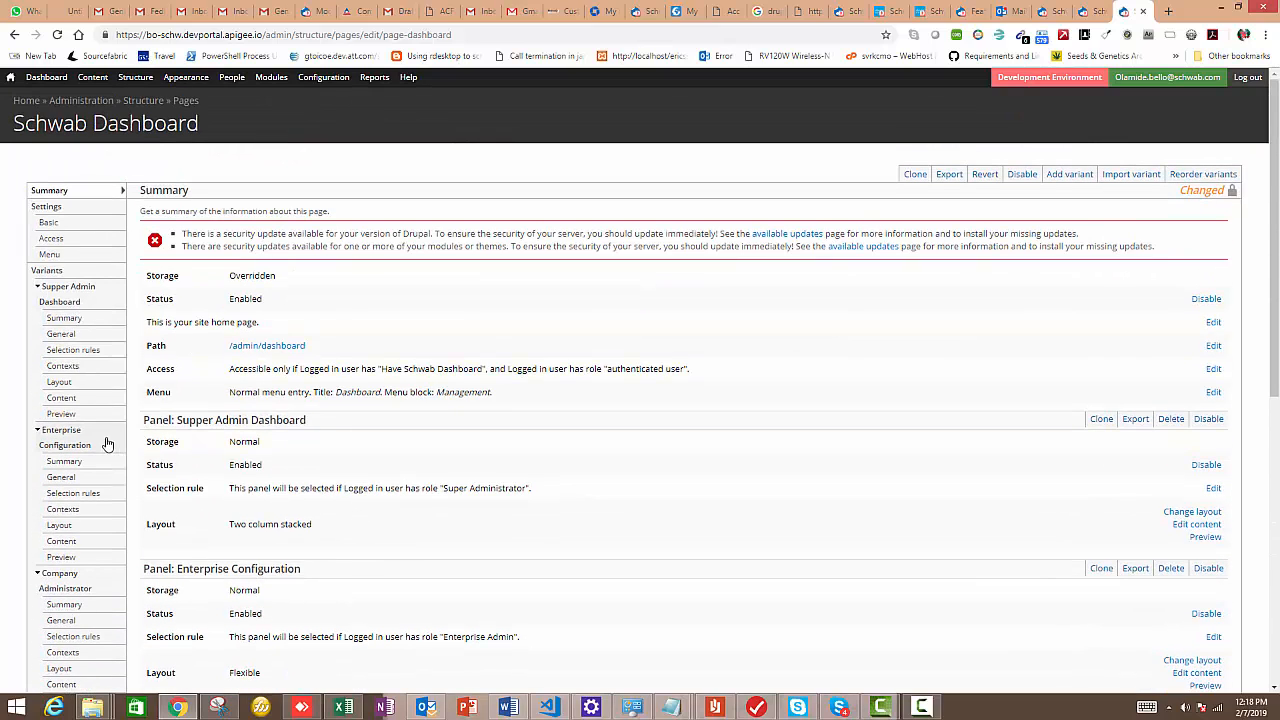
# - Review the page's variants and open the content settings of the Company Administrator variant
pyautogui.scroll(-1, 108, 452)
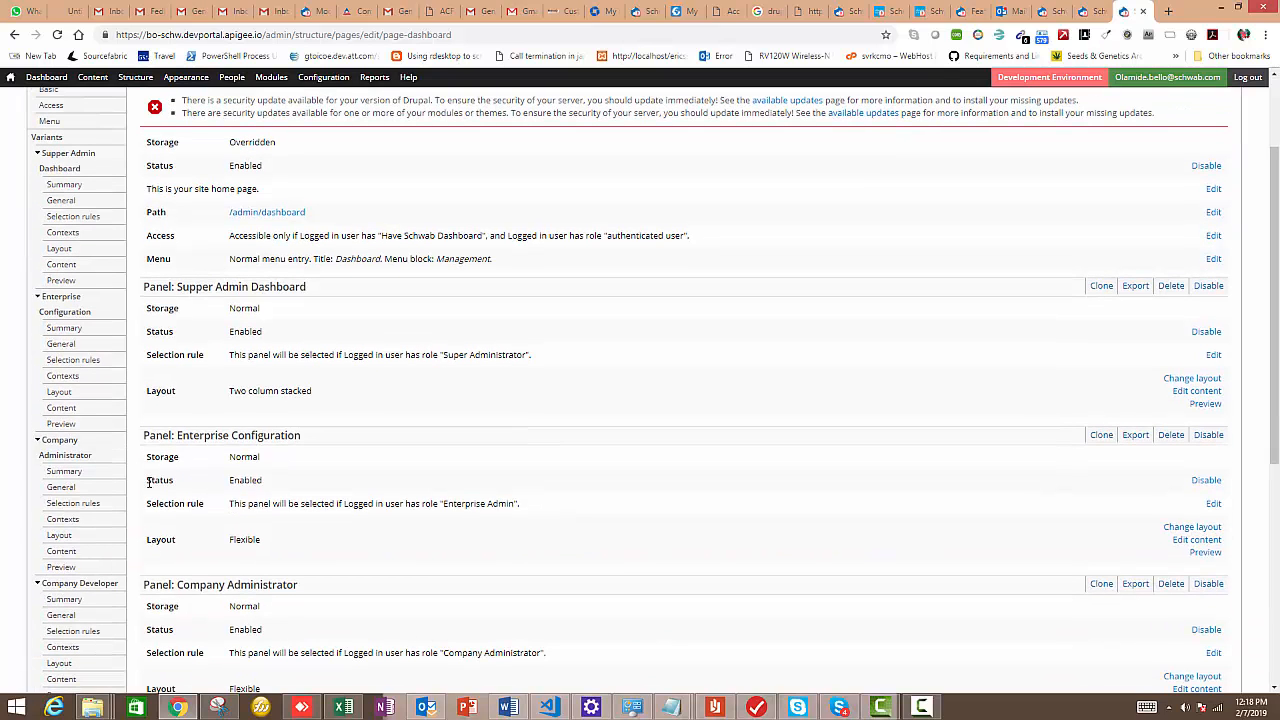
pyautogui.scroll(-1, 84, 462)
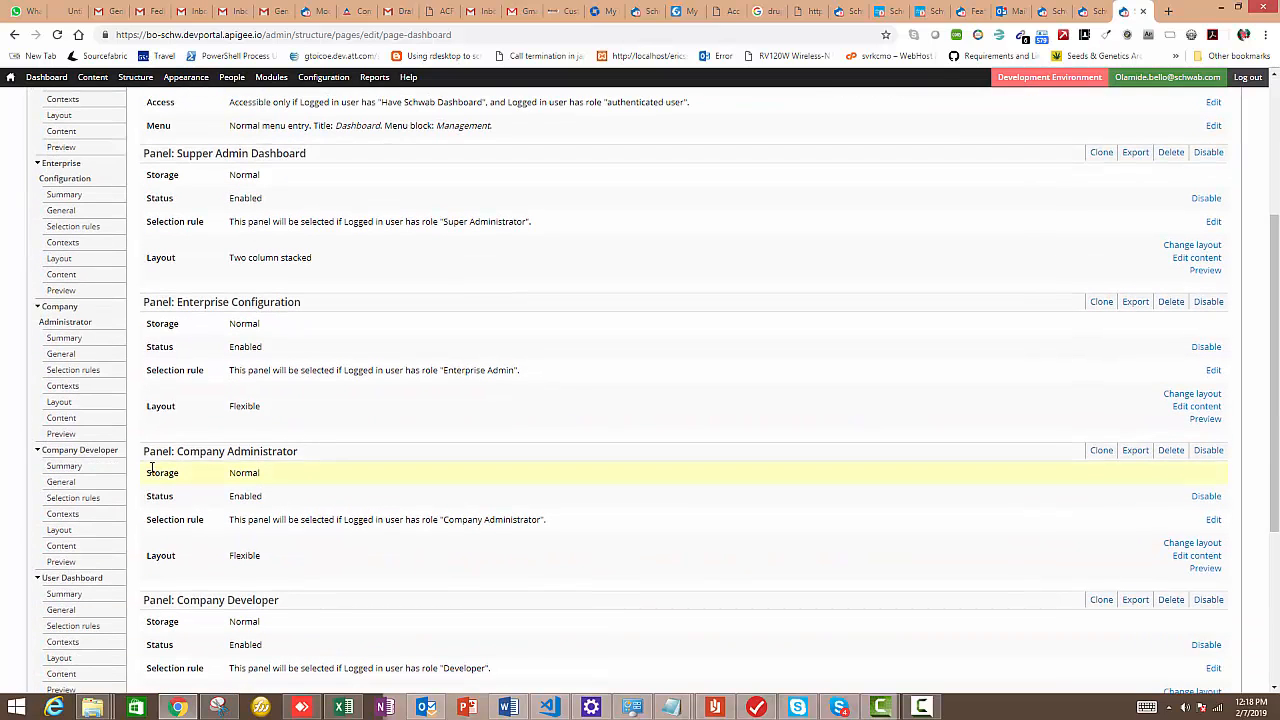
pyautogui.scroll(-1, 114, 480)
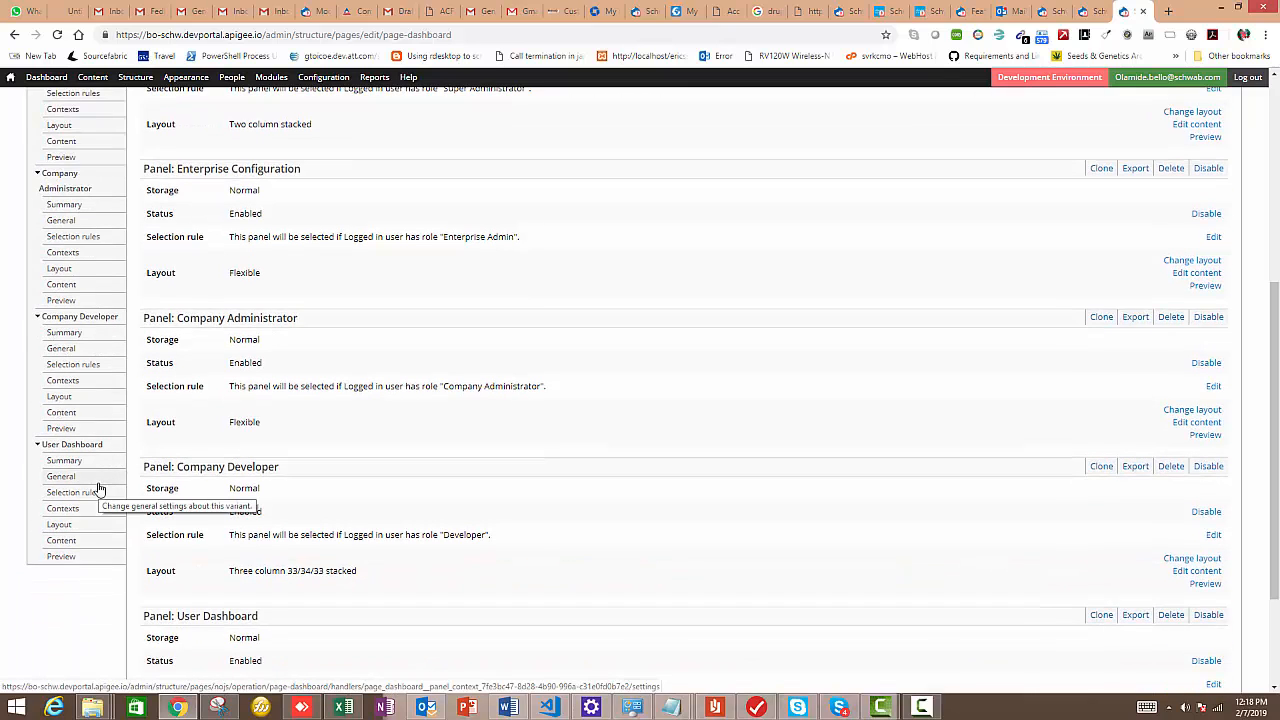
pyautogui.scroll(2, 101, 484)
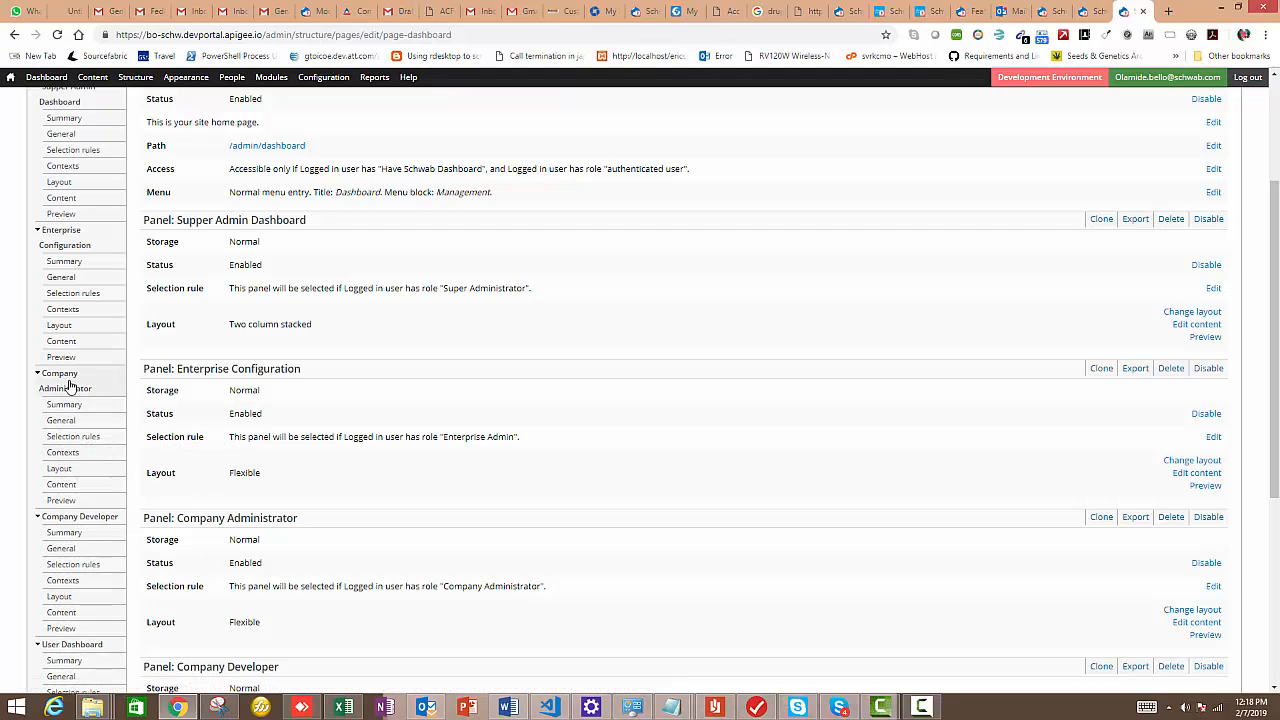
pyautogui.click(61, 485)
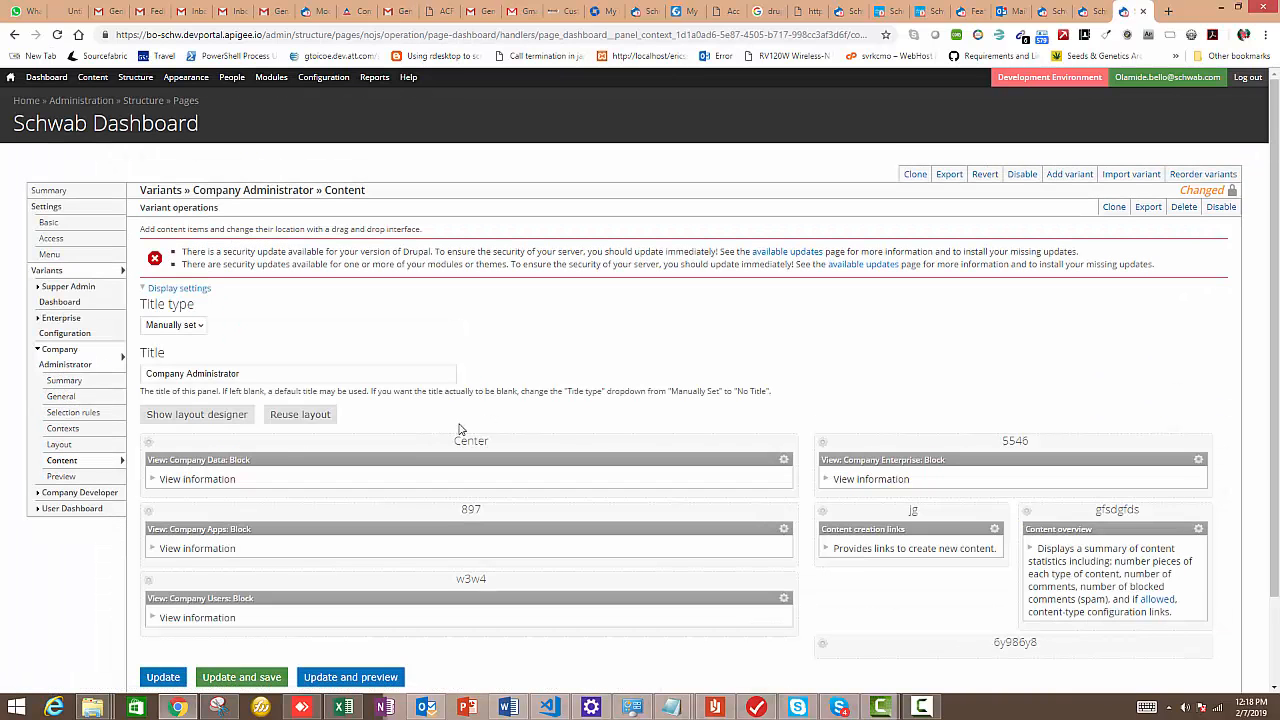
# - Compare the Company Administrator content layout and preview across the open Schwab Dashboard browser tabs
pyautogui.click(1090, 11)
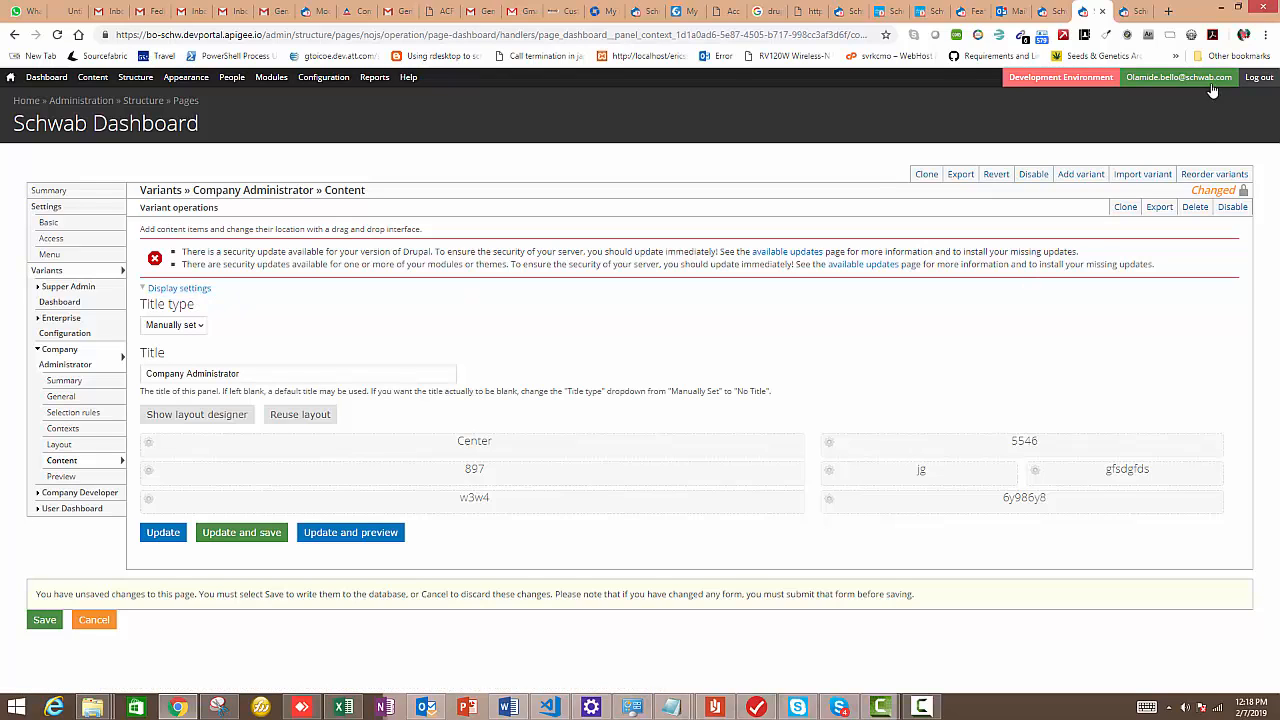
pyautogui.click(1135, 11)
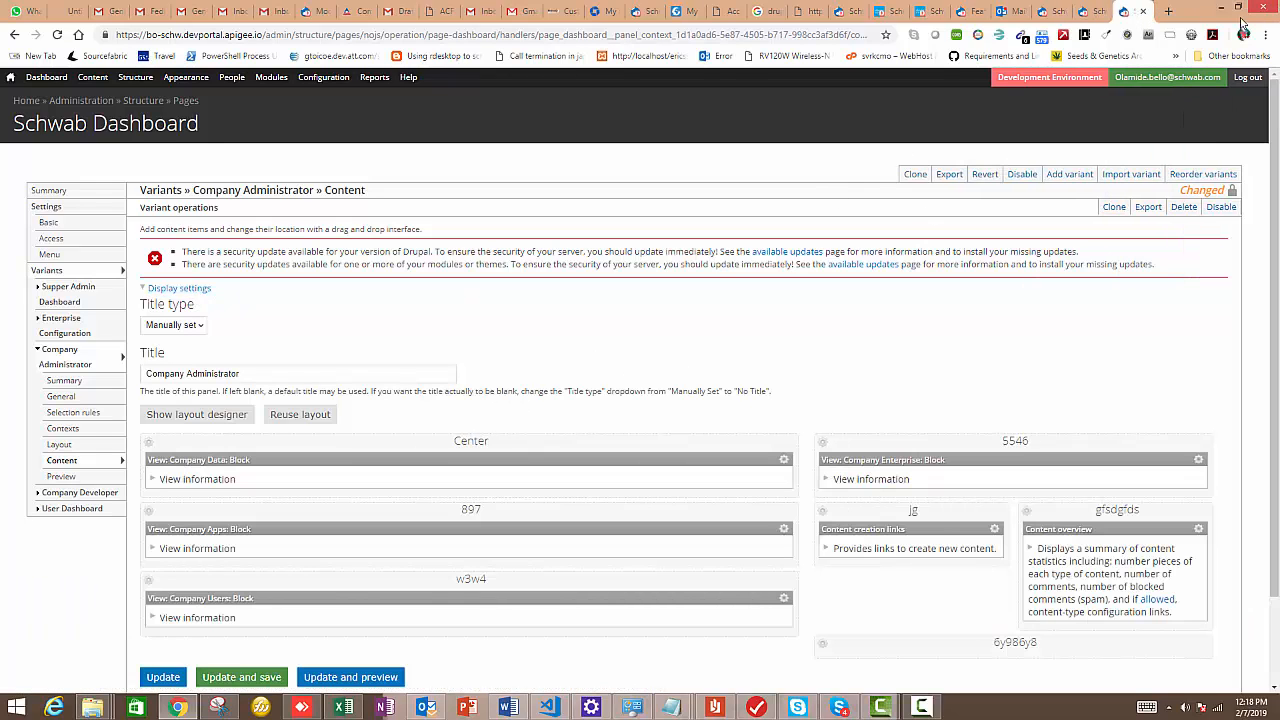
pyautogui.click(1045, 13)
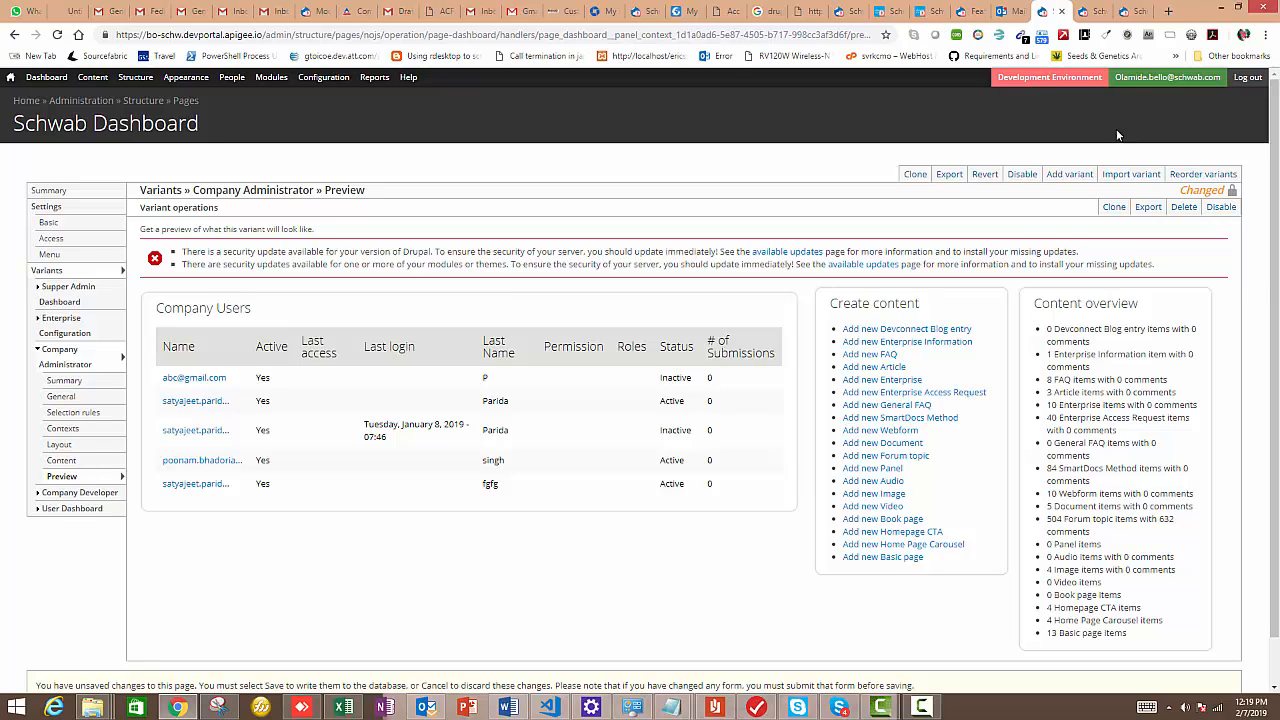
pyautogui.click(1127, 12)
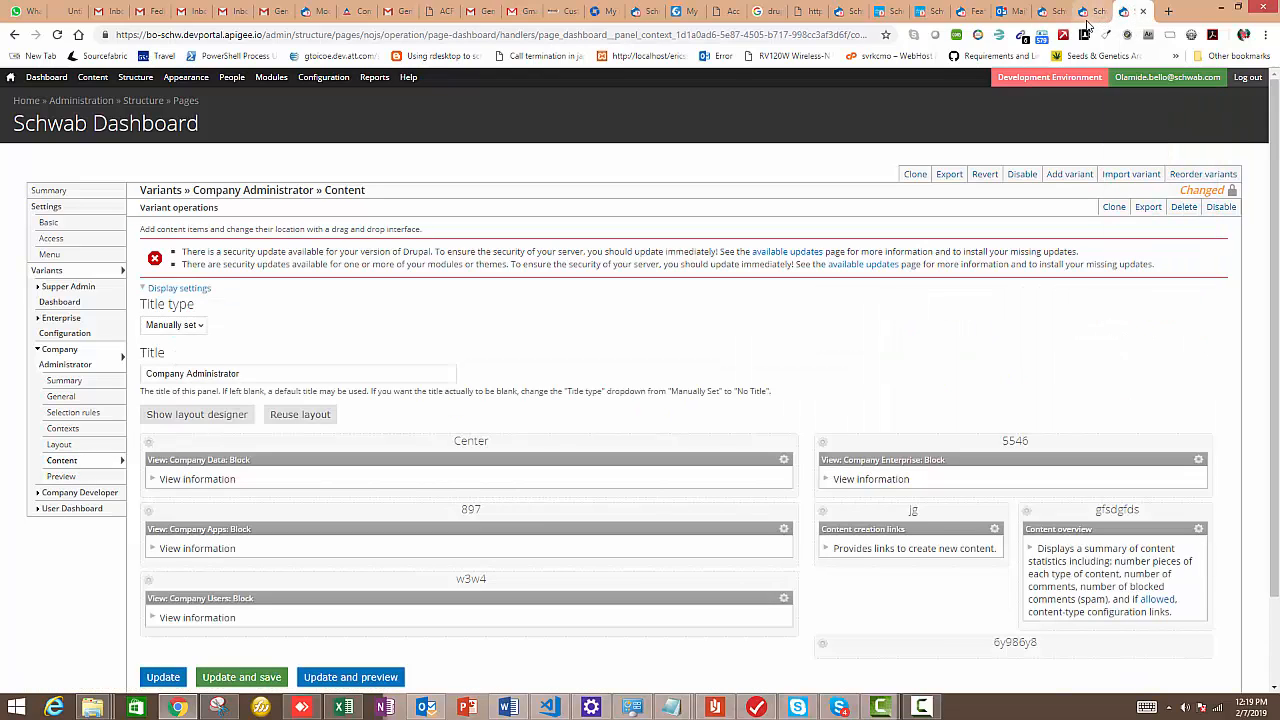
# - Choose Rounded corners as the default display style for the Company Administrator content and proceed to its style settings
pyautogui.click(1088, 14)
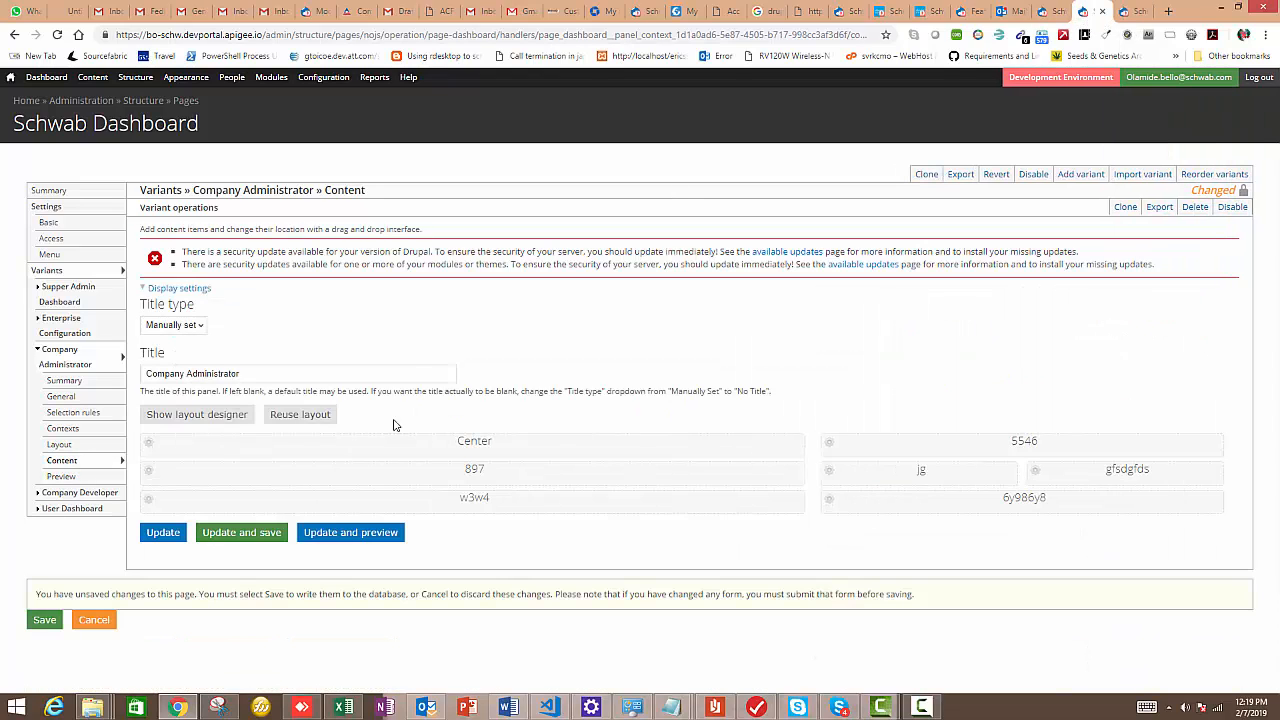
pyautogui.click(190, 289)
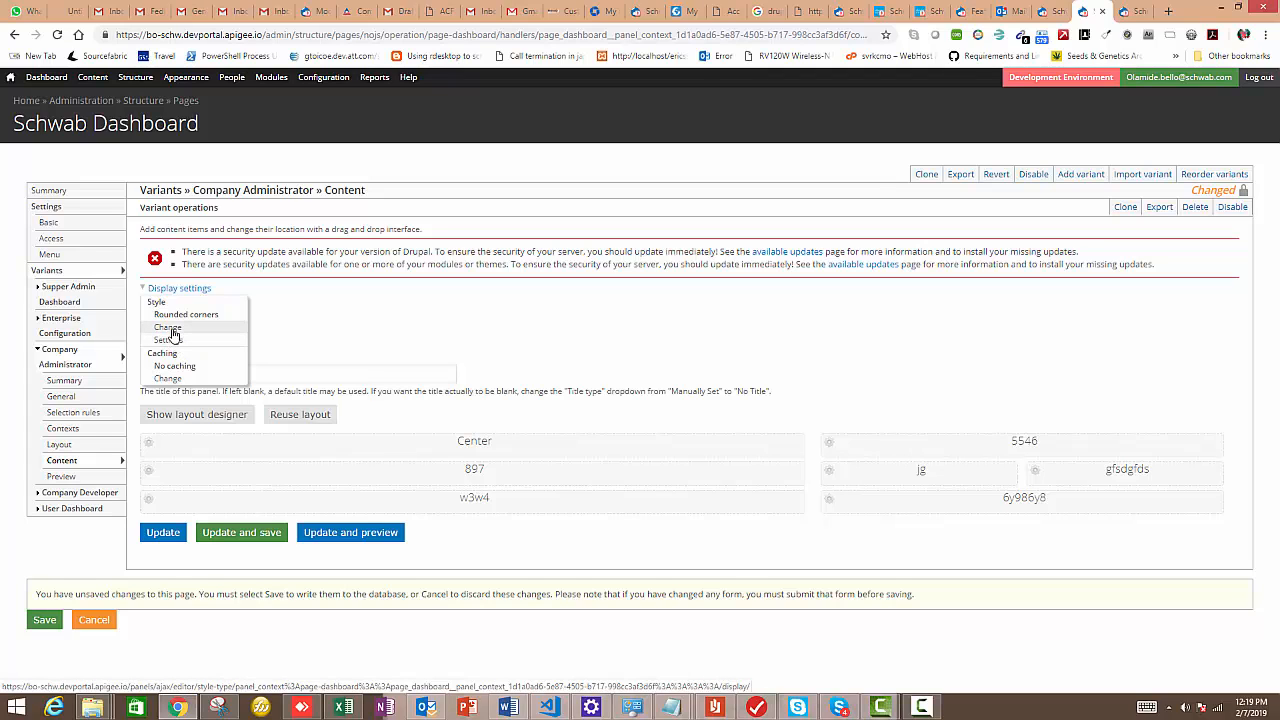
pyautogui.click(172, 332)
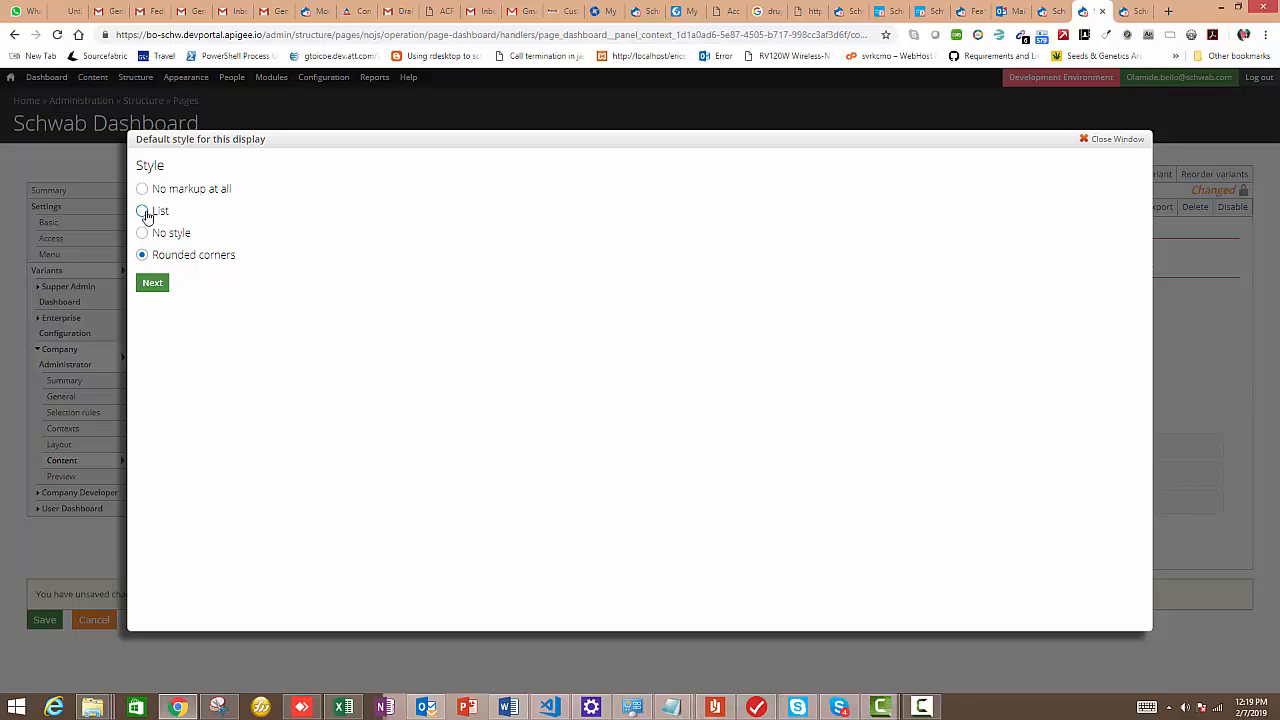
pyautogui.click(143, 212)
pyautogui.click(143, 234)
pyautogui.click(143, 256)
pyautogui.click(1057, 12)
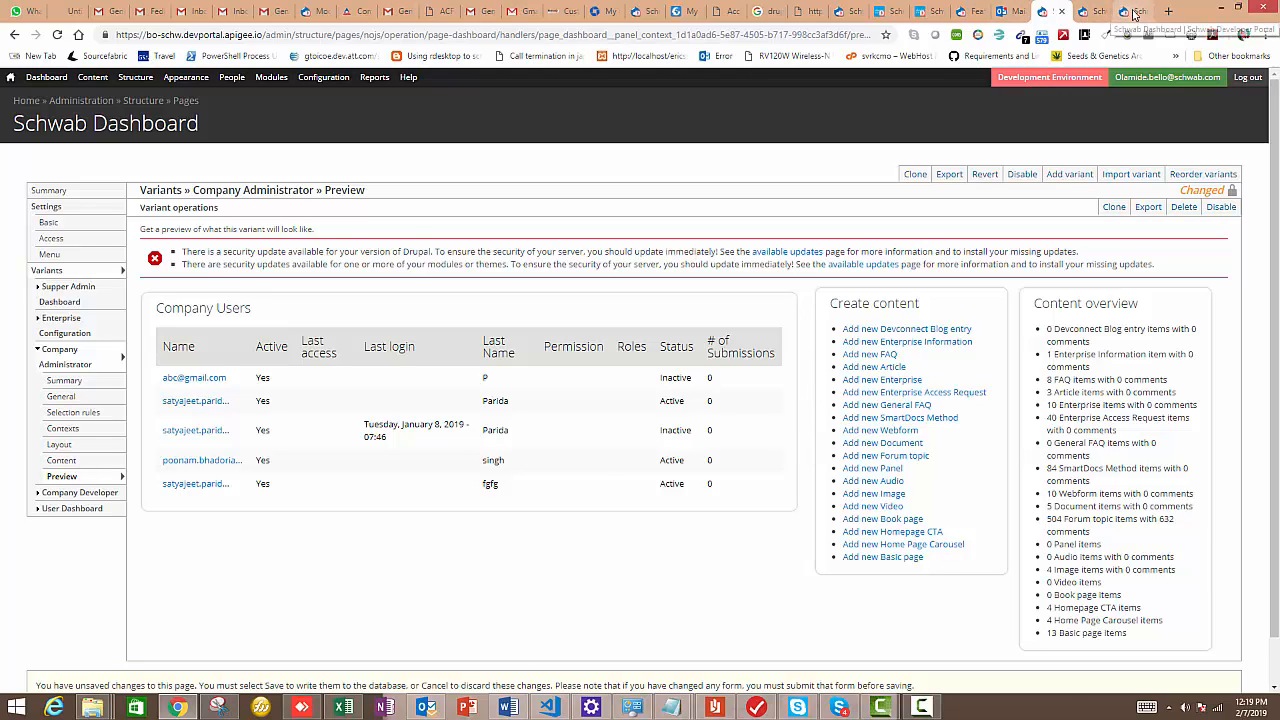
pyautogui.click(1134, 14)
pyautogui.click(1093, 12)
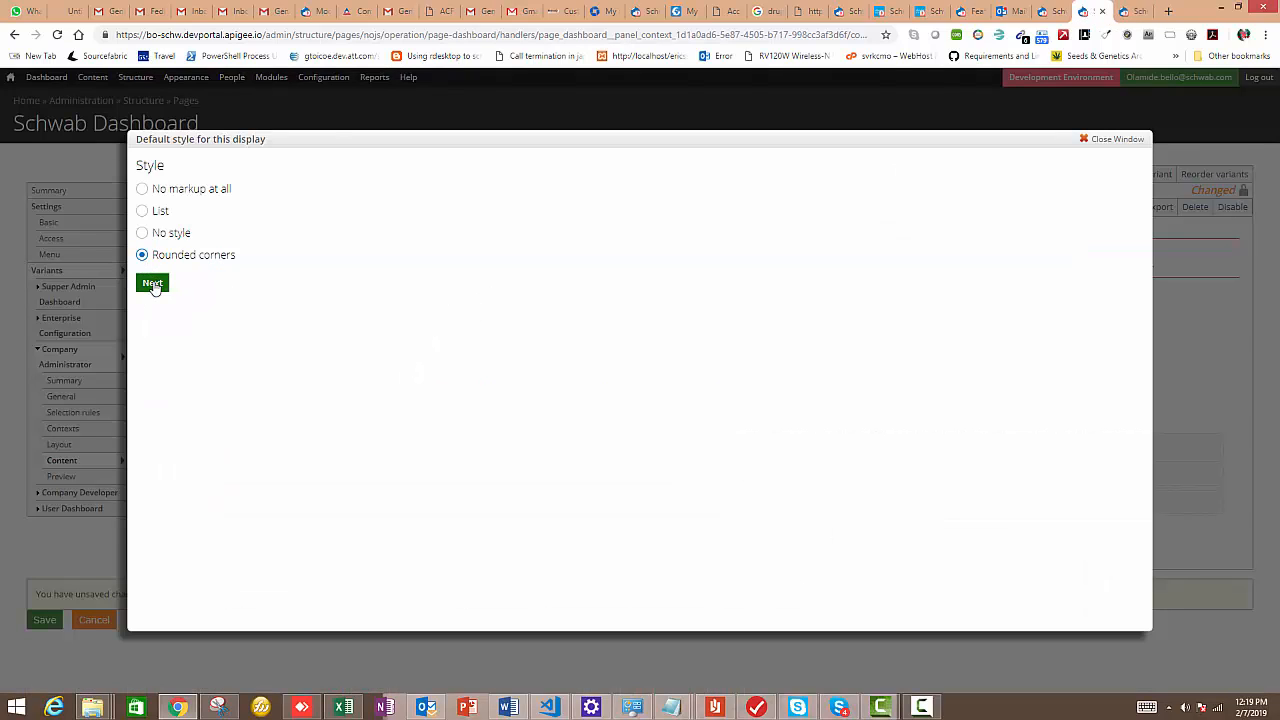
pyautogui.click(152, 283)
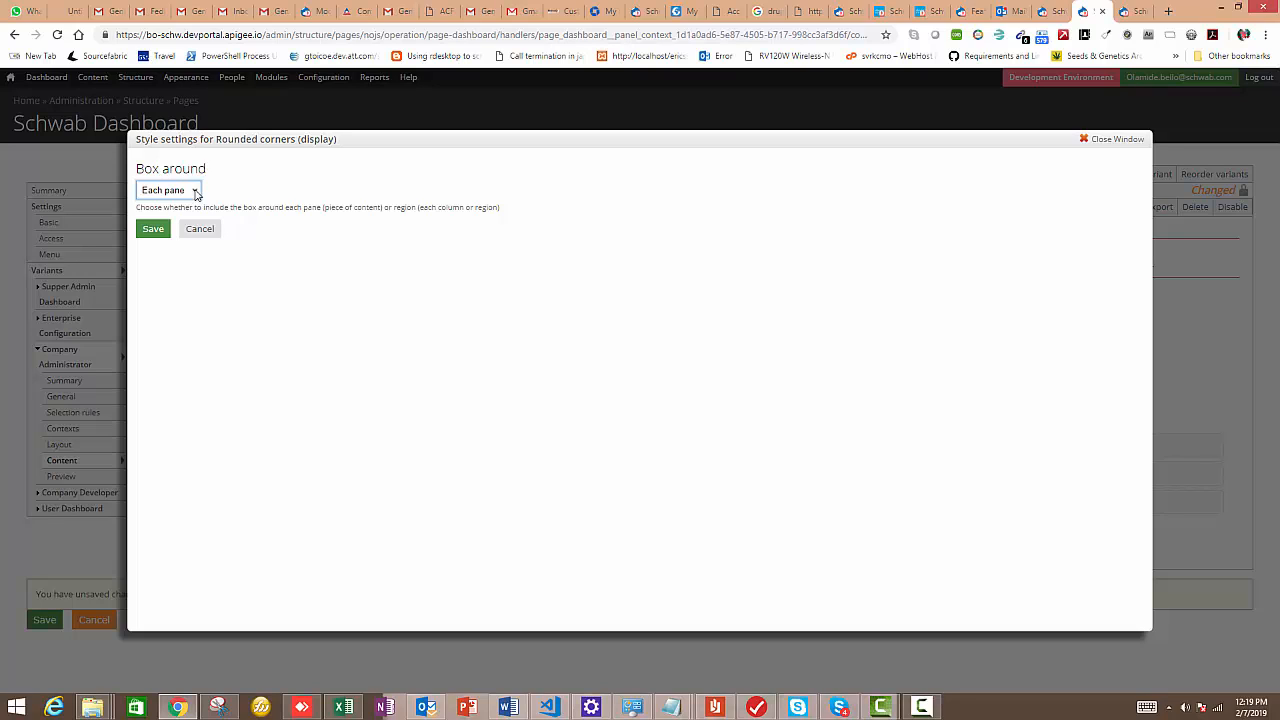
# - Examine the boxes around the Company Users, Create content and Content overview panes in the Company Administrator preview
pyautogui.click(196, 194)
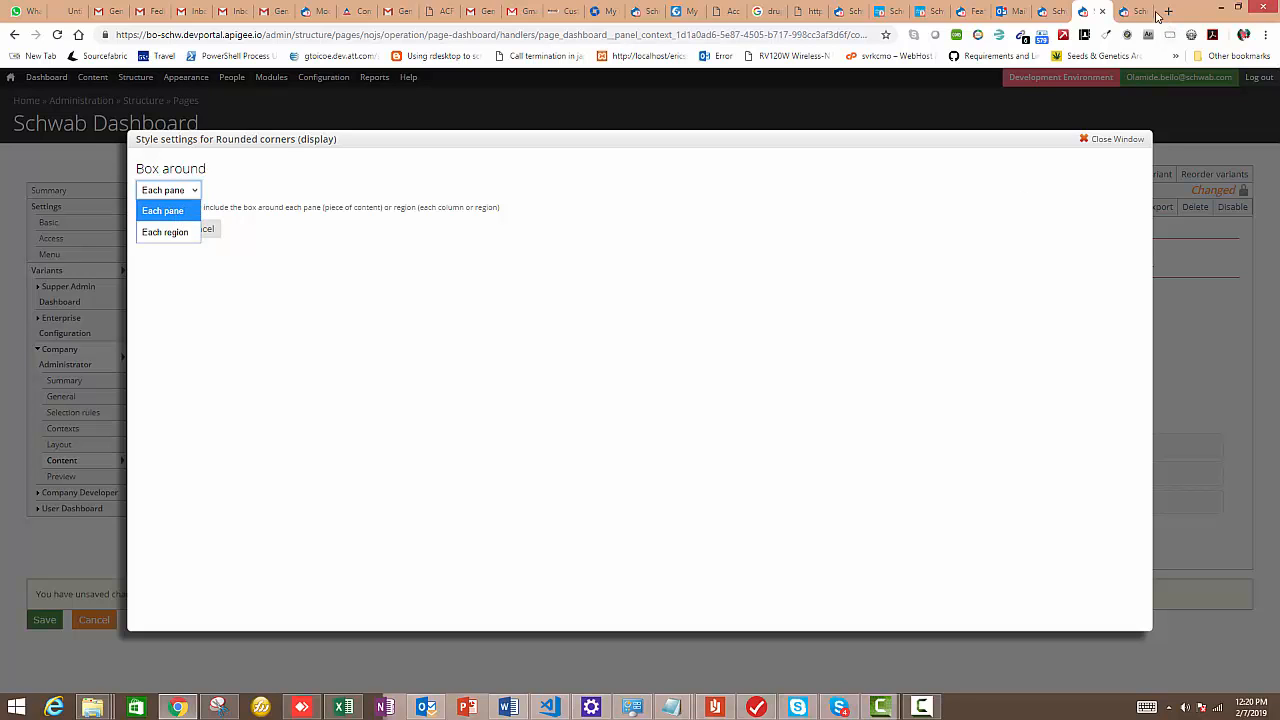
pyautogui.click(1140, 12)
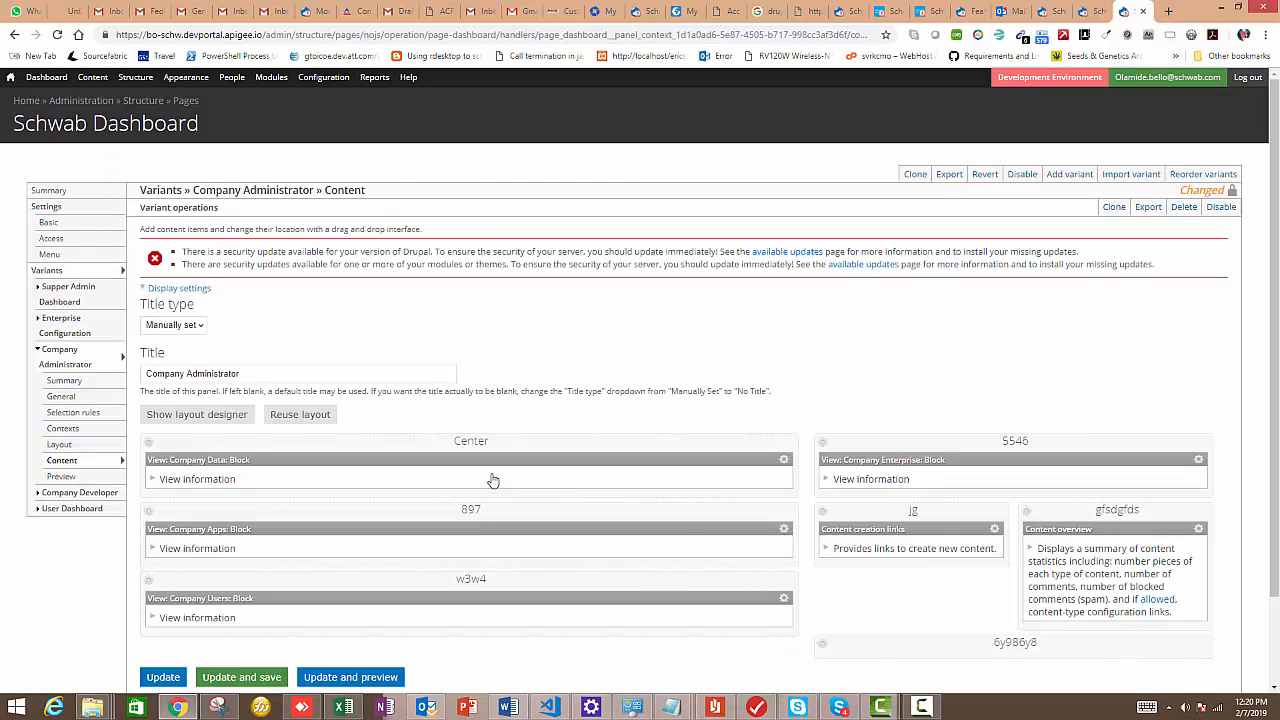
pyautogui.click(1056, 13)
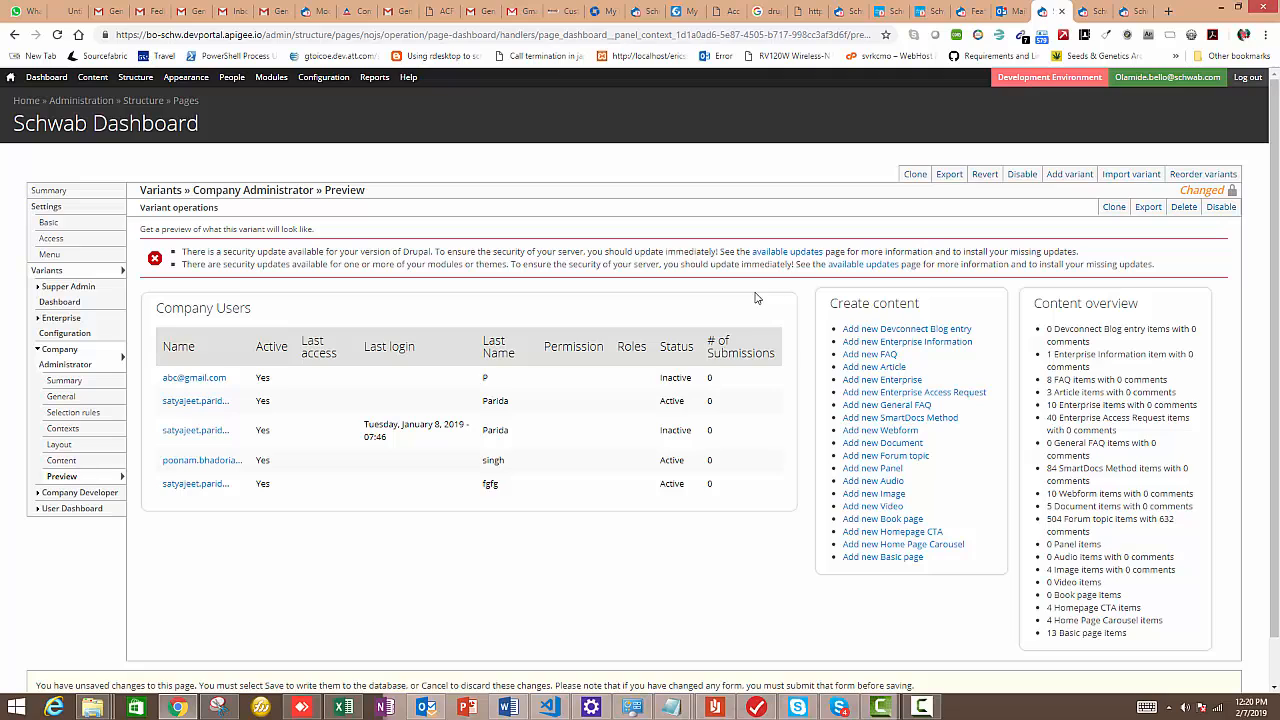
pyautogui.moveTo(785, 294); pyautogui.dragTo(783, 514)
pyautogui.click(773, 515)
pyautogui.moveTo(822, 297); pyautogui.dragTo(845, 329)
pyautogui.click(1022, 297)
pyautogui.moveTo(147, 291); pyautogui.dragTo(1219, 304)
pyautogui.click(1220, 305)
pyautogui.tripleClick(459, 301)
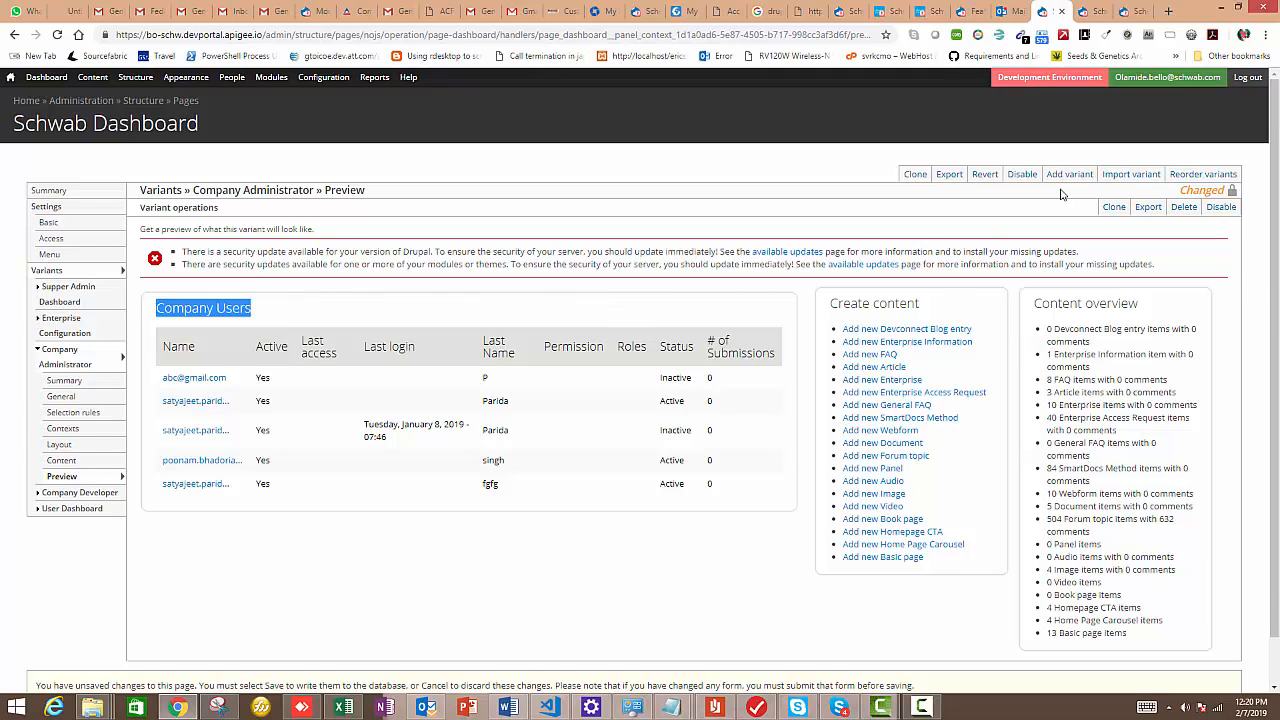
# - Set the rounded corners box to surround Each pane and save the style settings
pyautogui.click(1090, 12)
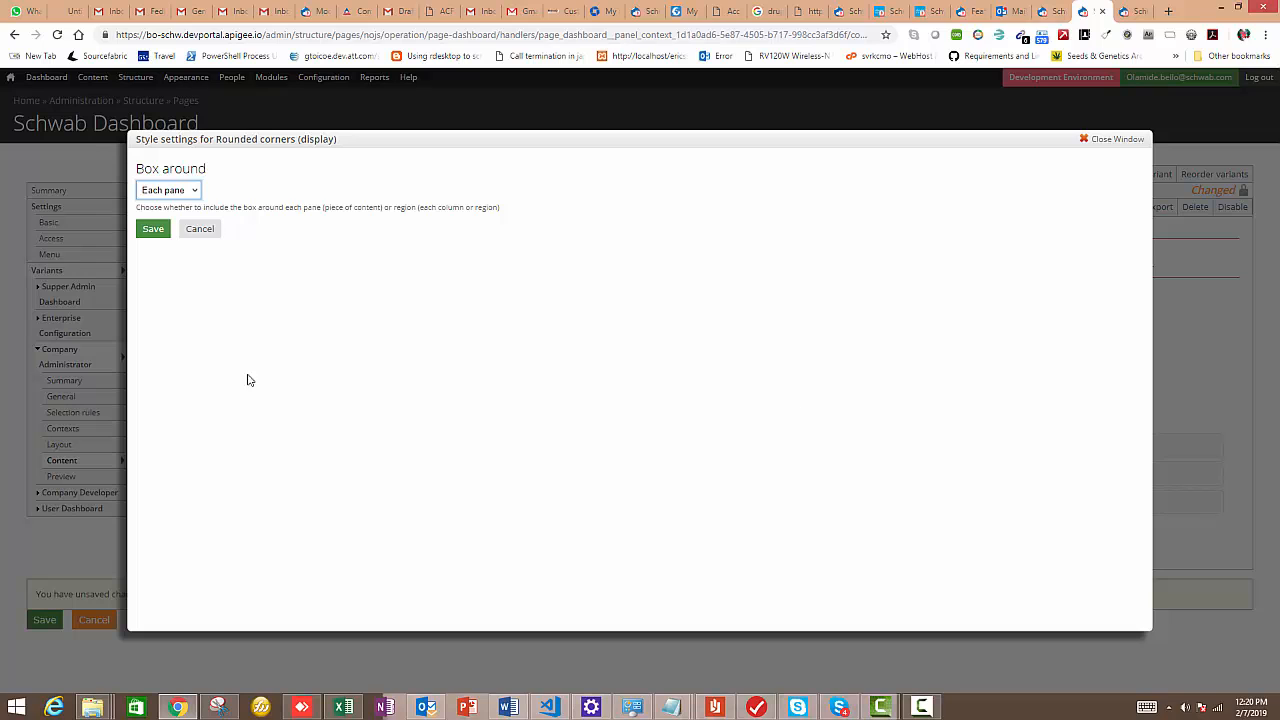
pyautogui.click(197, 191)
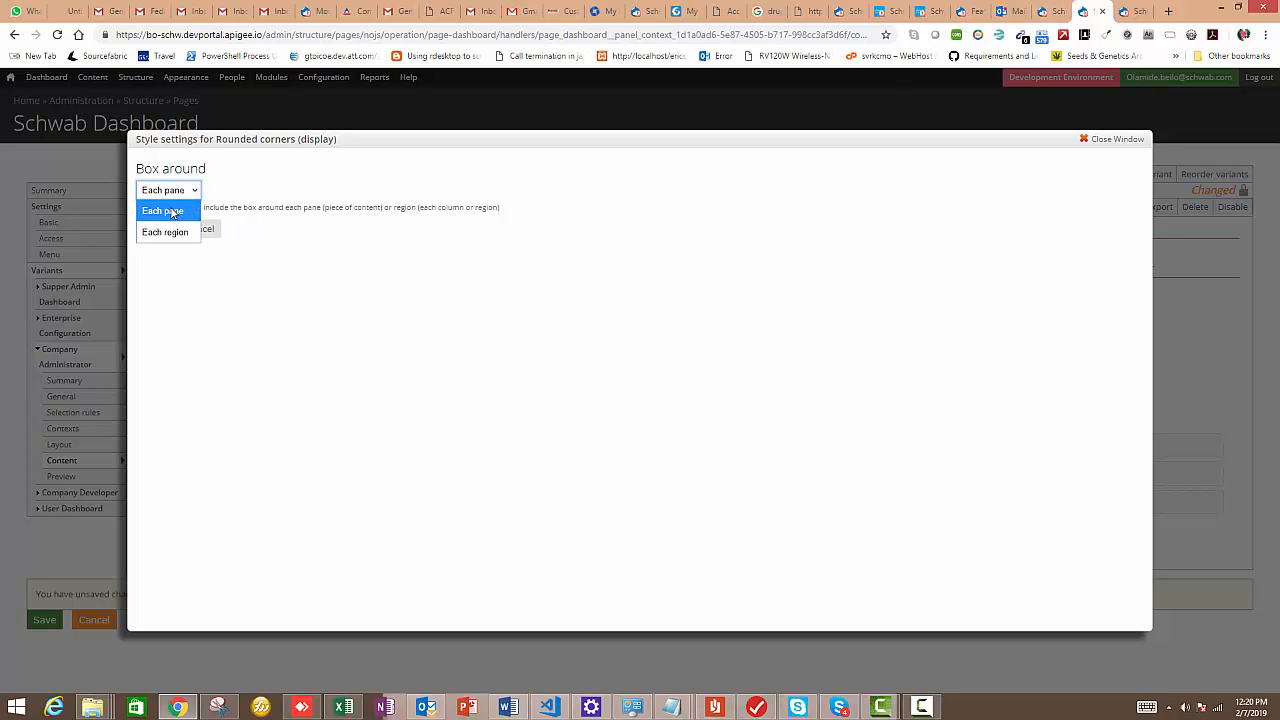
pyautogui.click(173, 212)
pyautogui.click(155, 230)
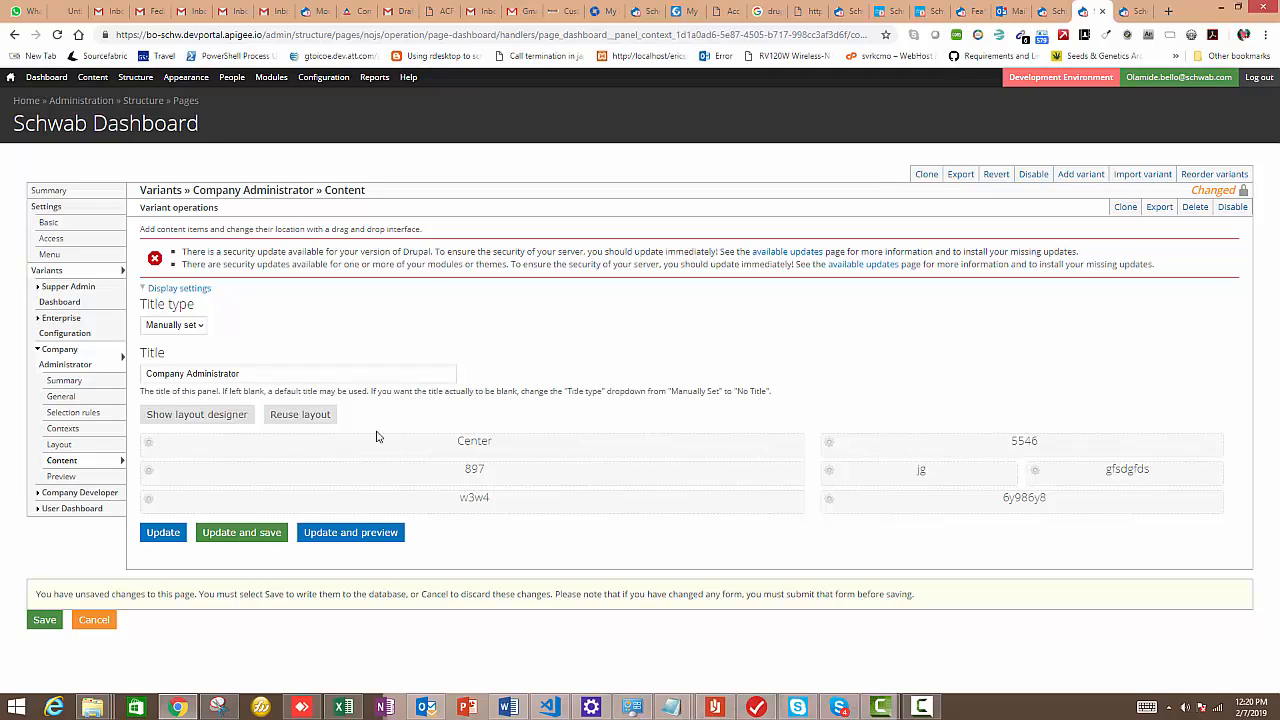
# - Review the Company Administrator content's title type and title against the Company Users and Schwab Dashboard headings in the preview
pyautogui.click(200, 328)
pyautogui.click(332, 336)
pyautogui.click(1068, 17)
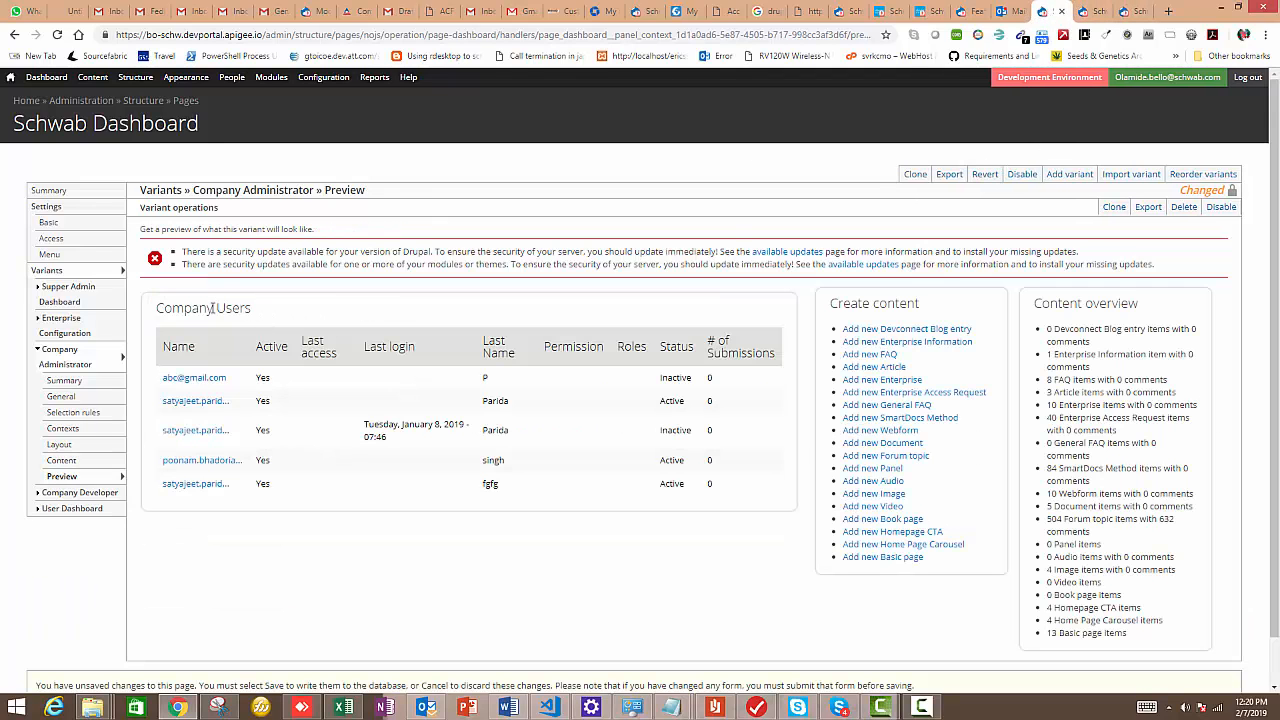
pyautogui.moveTo(251, 308); pyautogui.dragTo(164, 308)
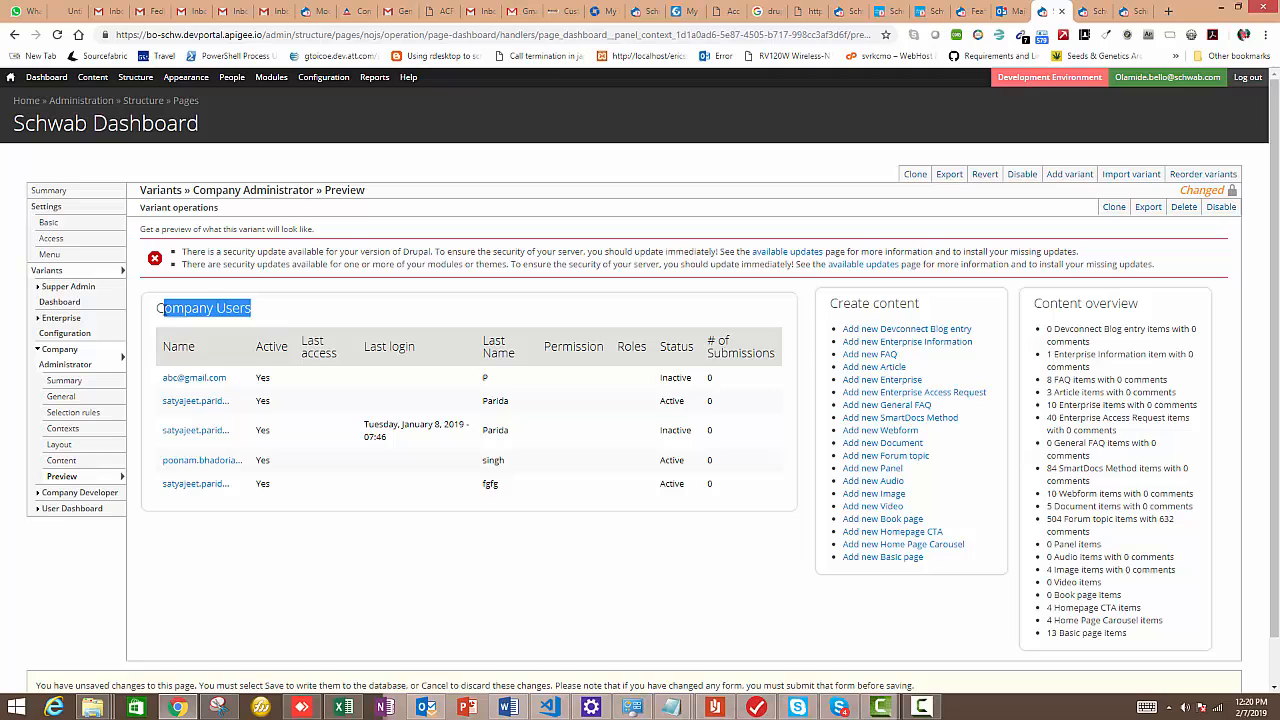
pyautogui.click(1088, 12)
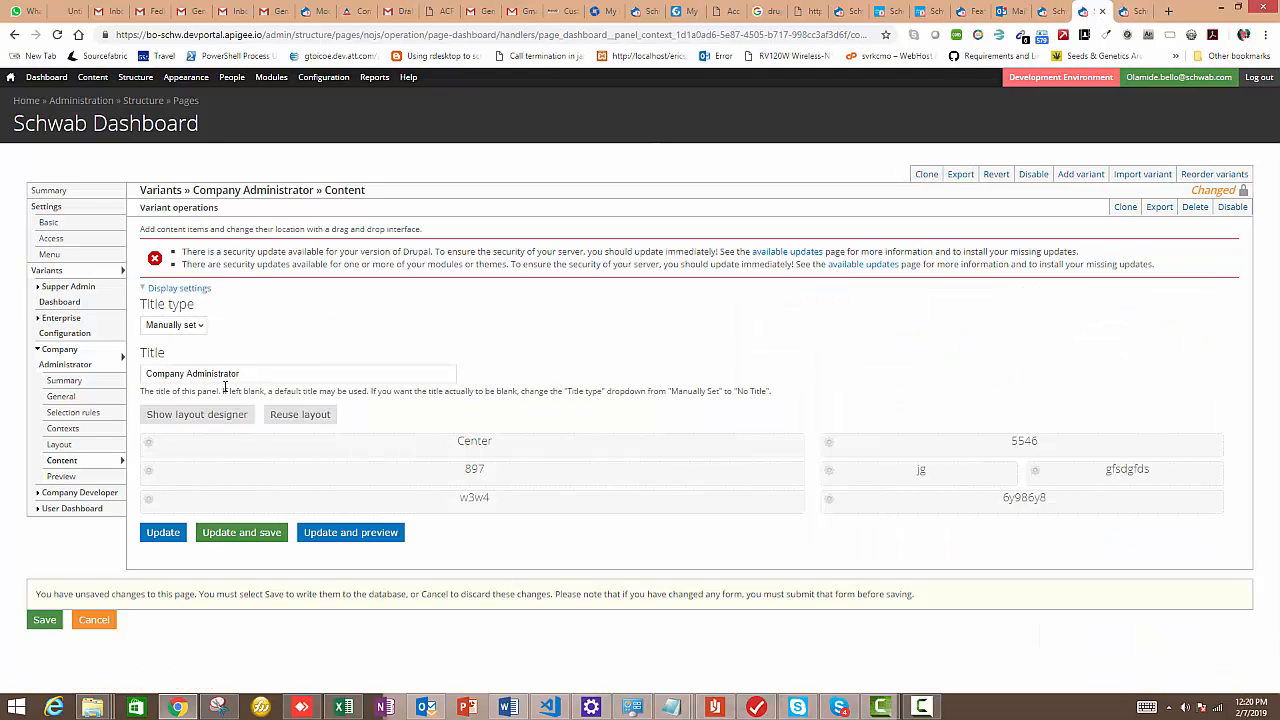
pyautogui.moveTo(235, 377); pyautogui.dragTo(153, 376)
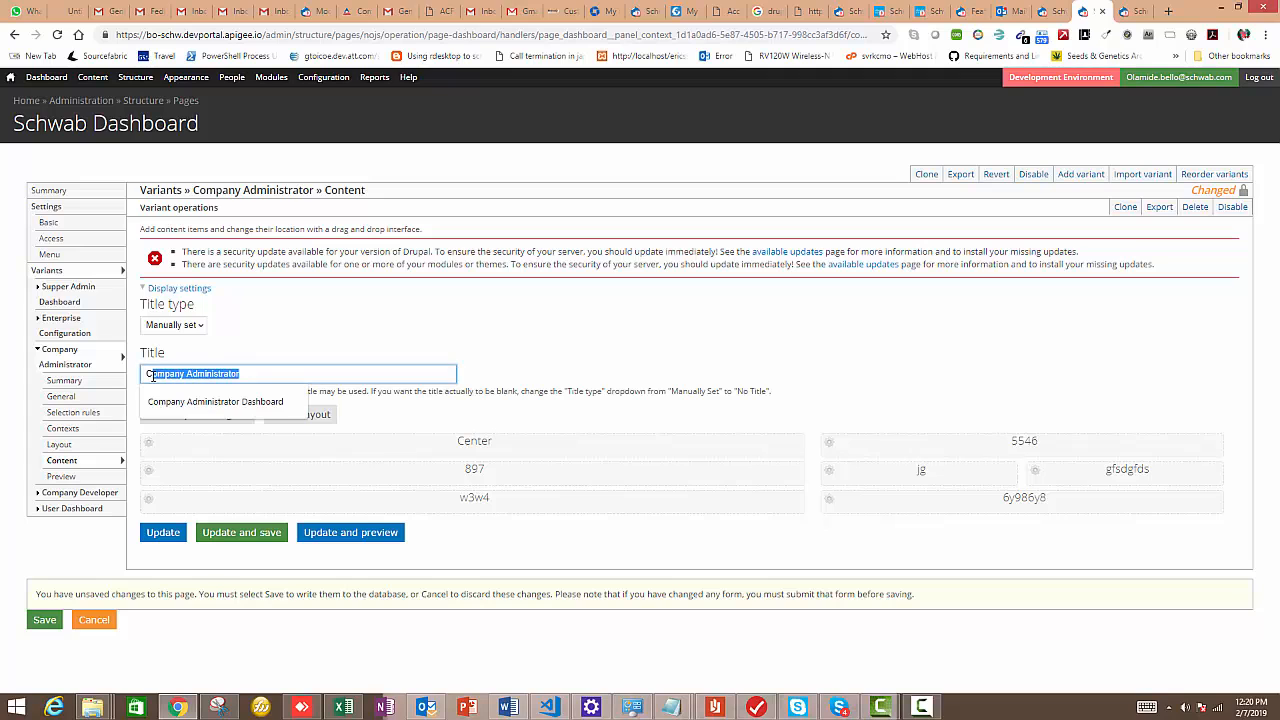
pyautogui.click(1048, 12)
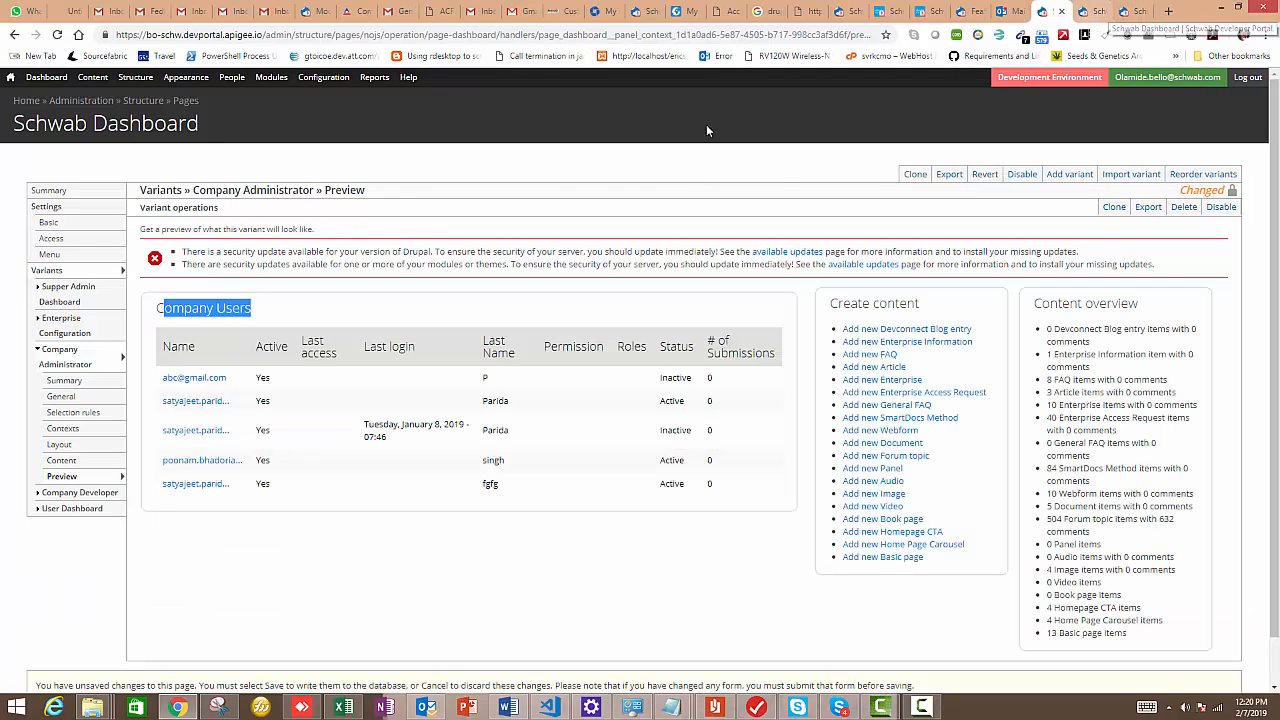
pyautogui.moveTo(219, 127); pyautogui.dragTo(17, 125)
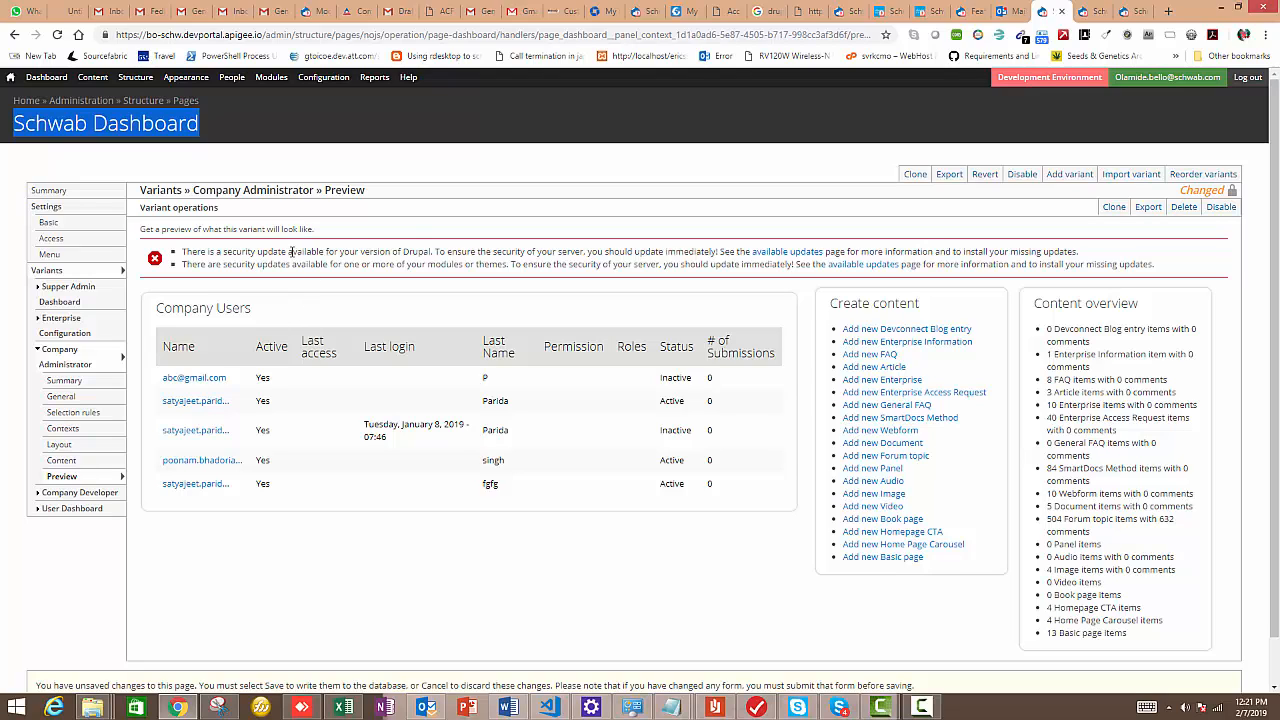
pyautogui.click(1092, 12)
pyautogui.click(263, 373)
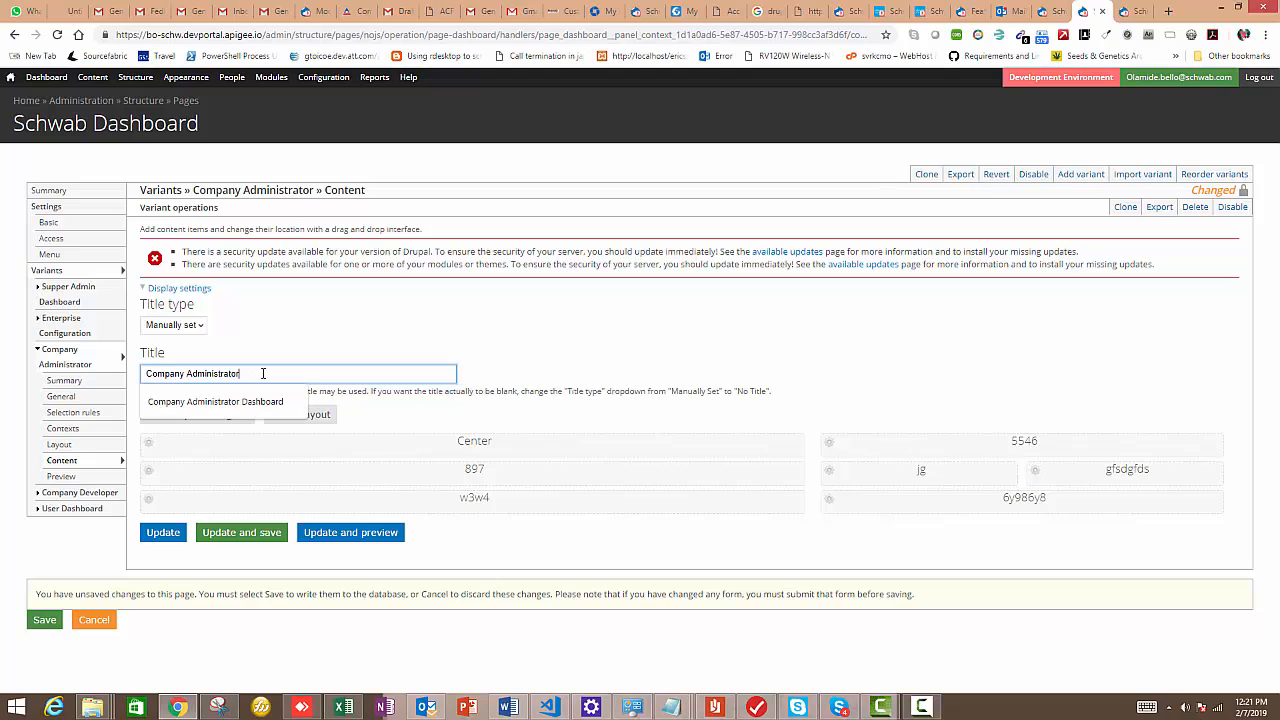
pyautogui.moveTo(252, 373); pyautogui.dragTo(140, 378)
pyautogui.click(395, 340)
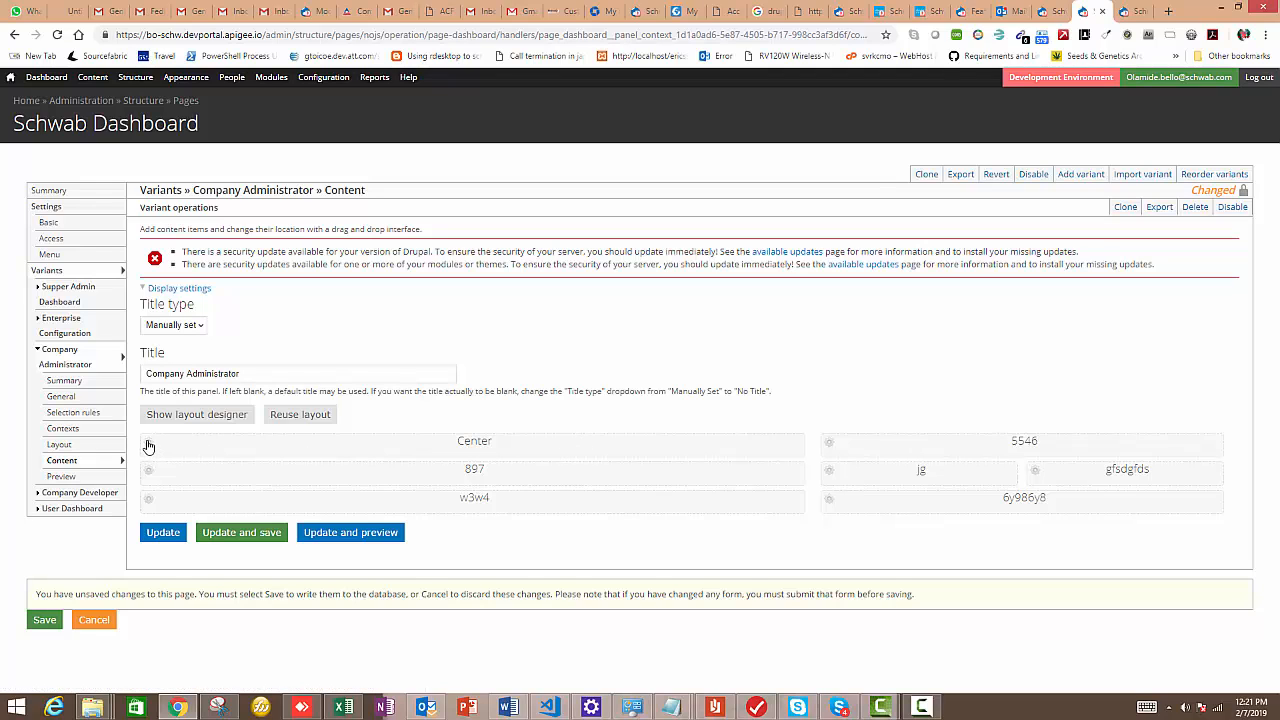
# - Add the Company Users view to the Center region using its Block display and the default view configuration
pyautogui.click(1044, 10)
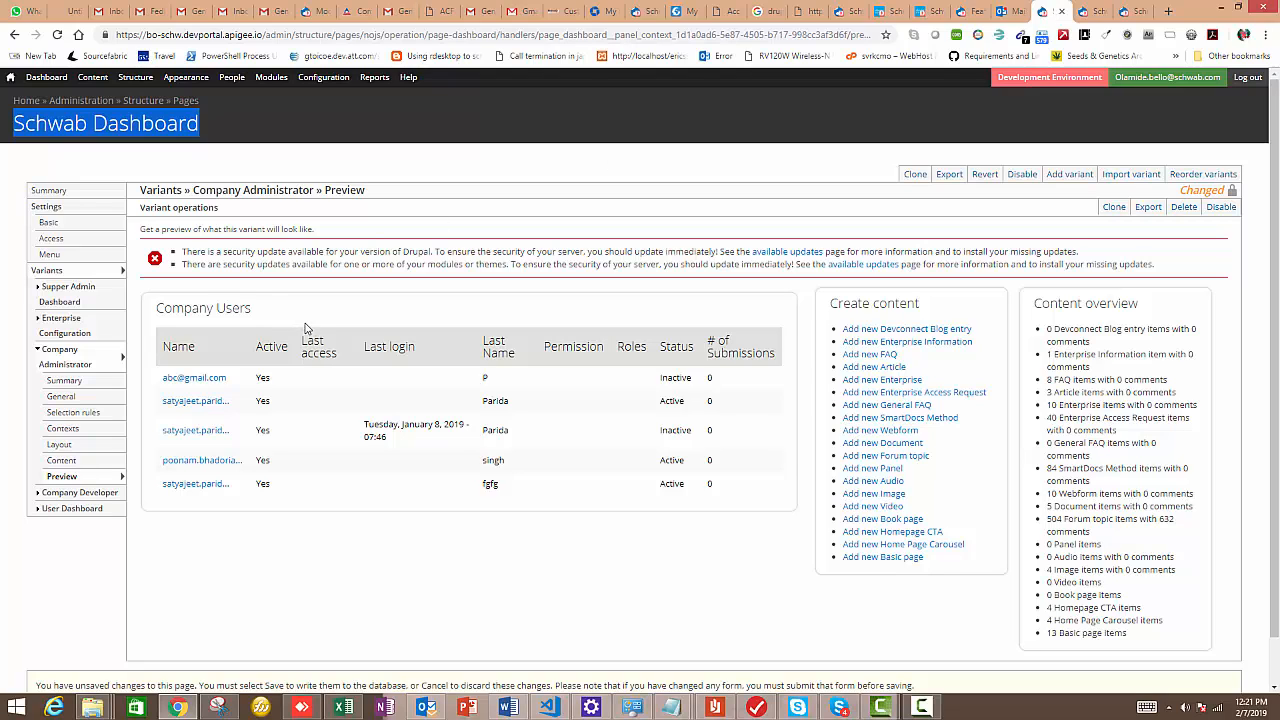
pyautogui.click(1093, 12)
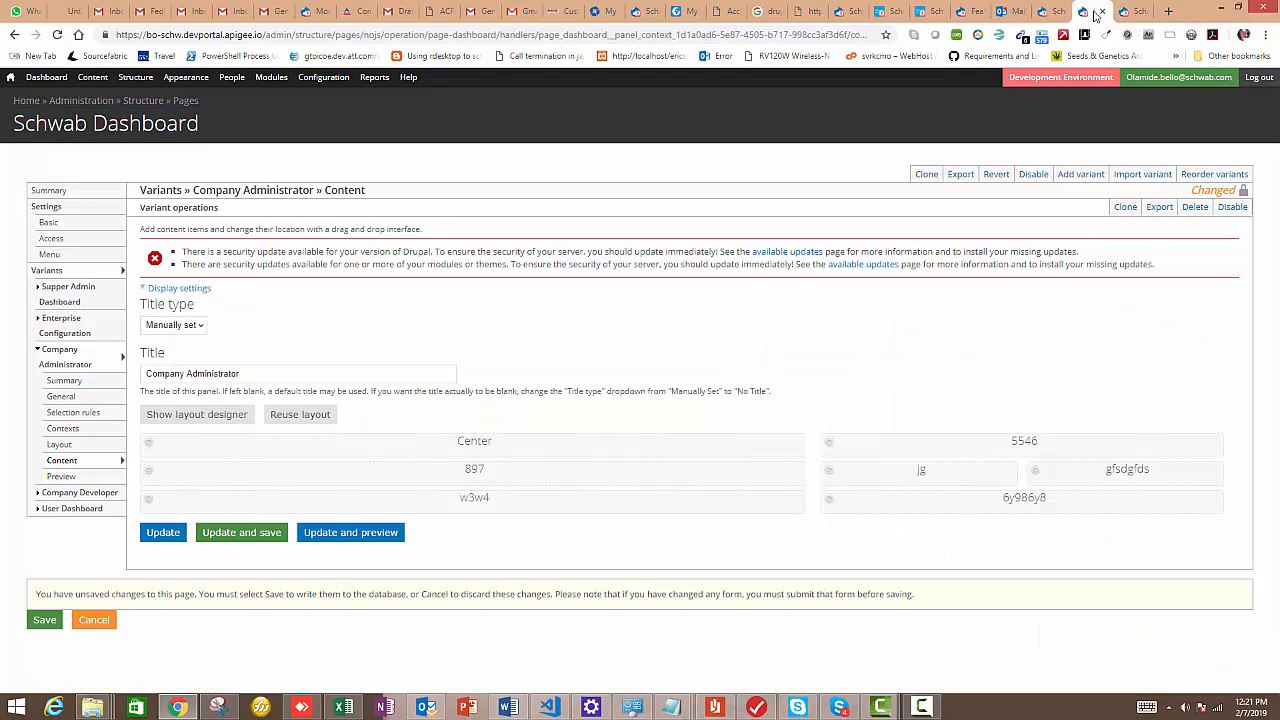
pyautogui.click(149, 443)
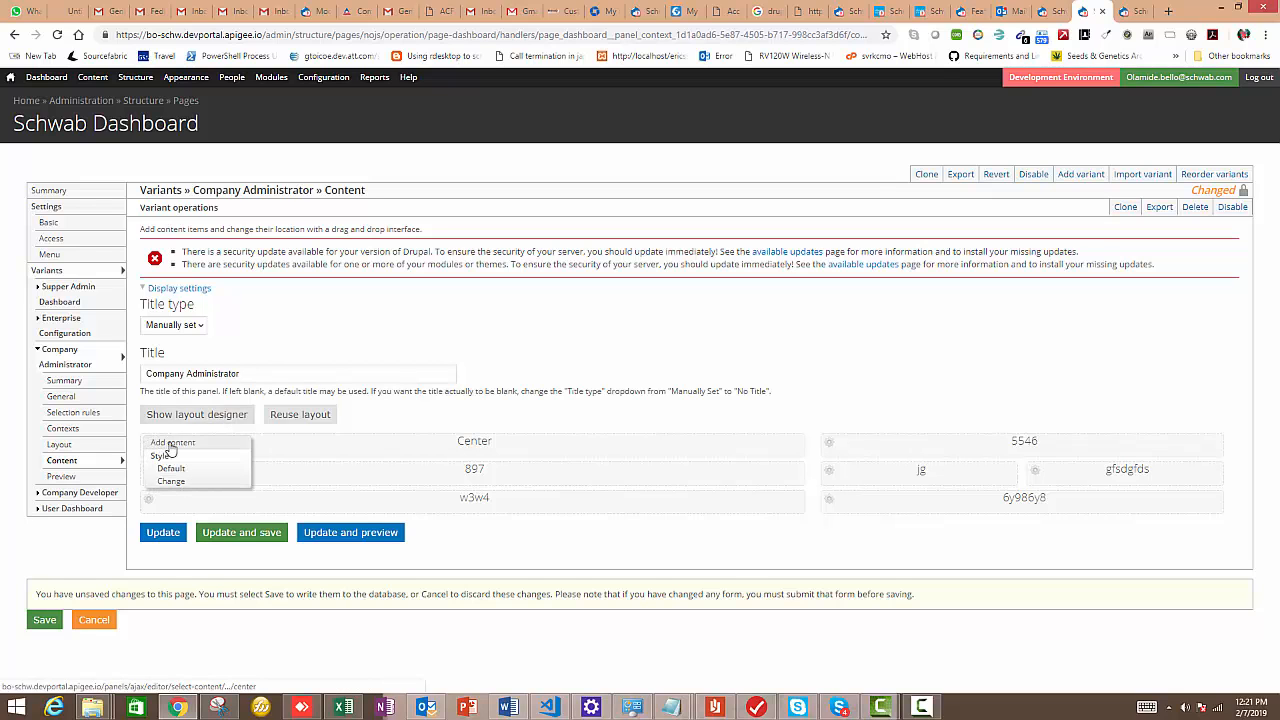
pyautogui.click(174, 443)
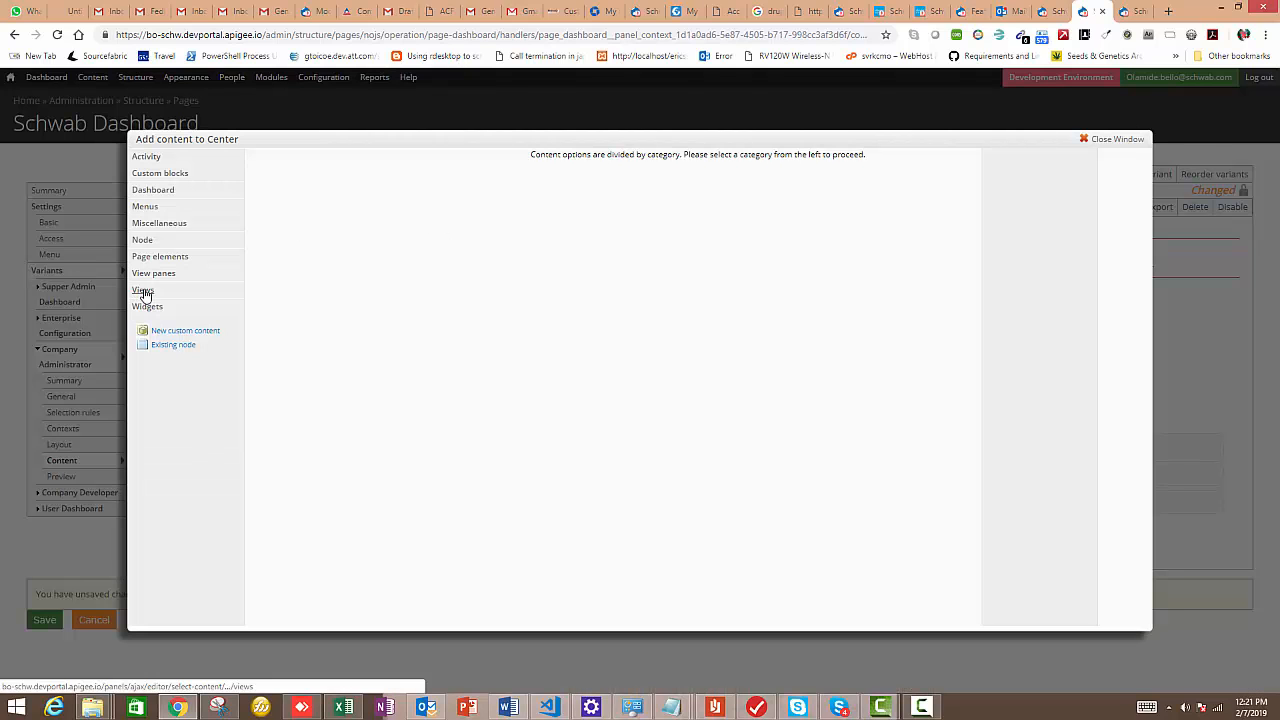
pyautogui.click(143, 290)
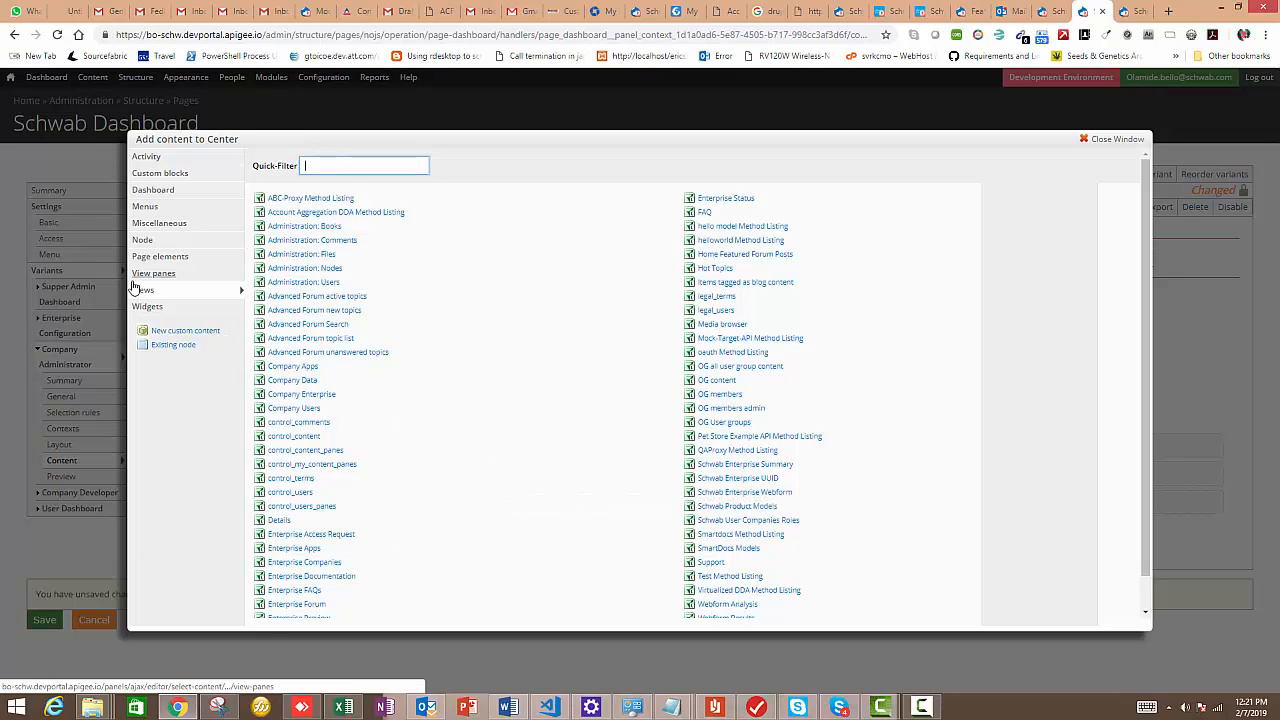
pyautogui.scroll(-1, 535, 452)
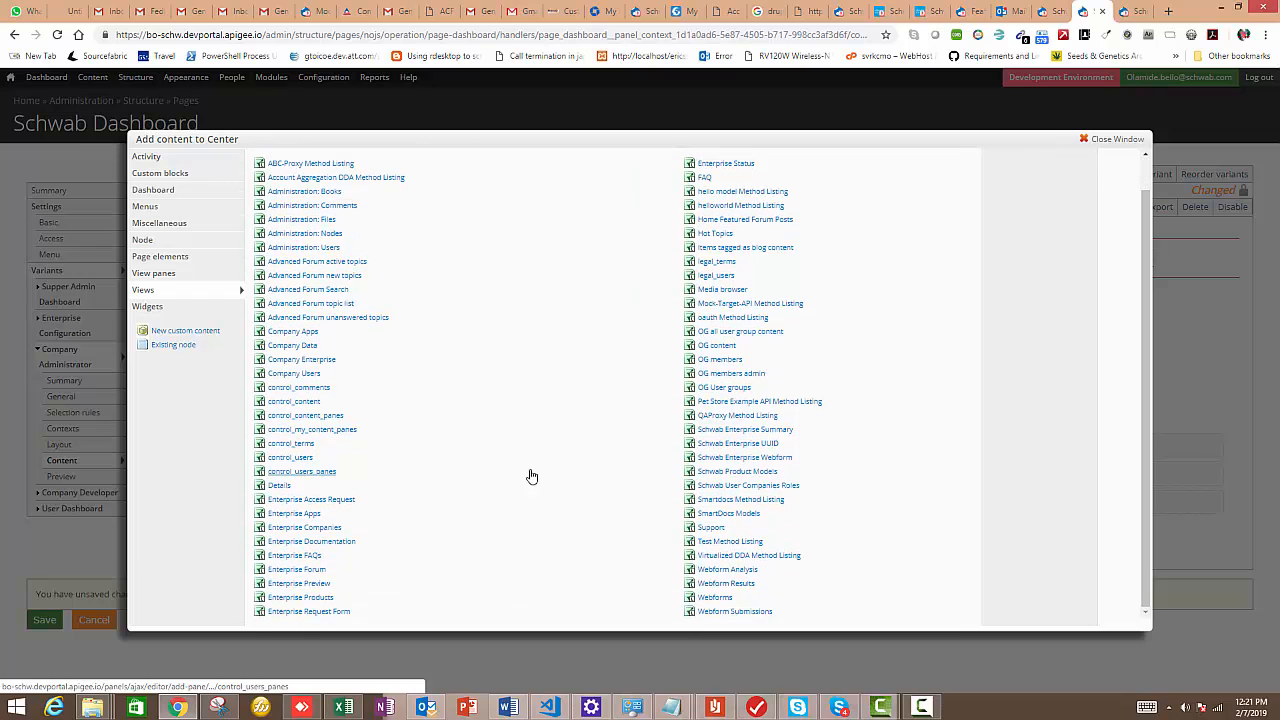
pyautogui.click(295, 374)
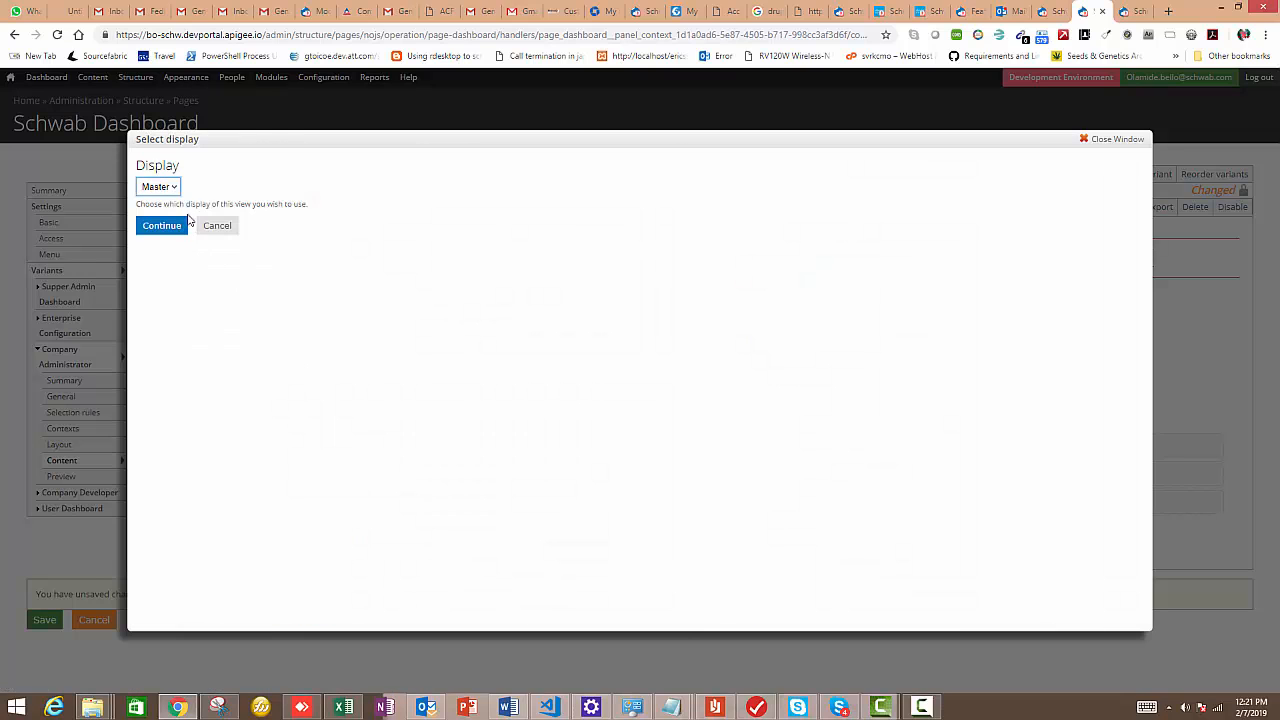
pyautogui.click(172, 187)
pyautogui.click(155, 229)
pyautogui.click(167, 226)
pyautogui.click(167, 228)
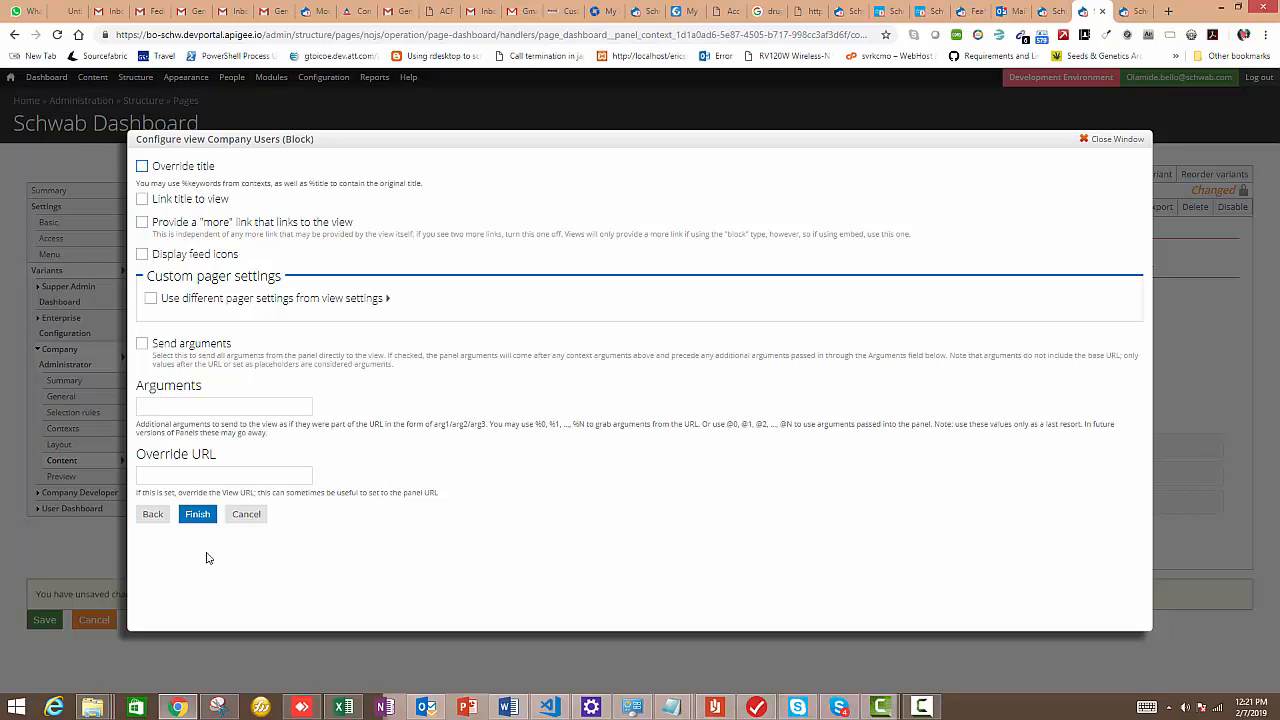
pyautogui.click(197, 514)
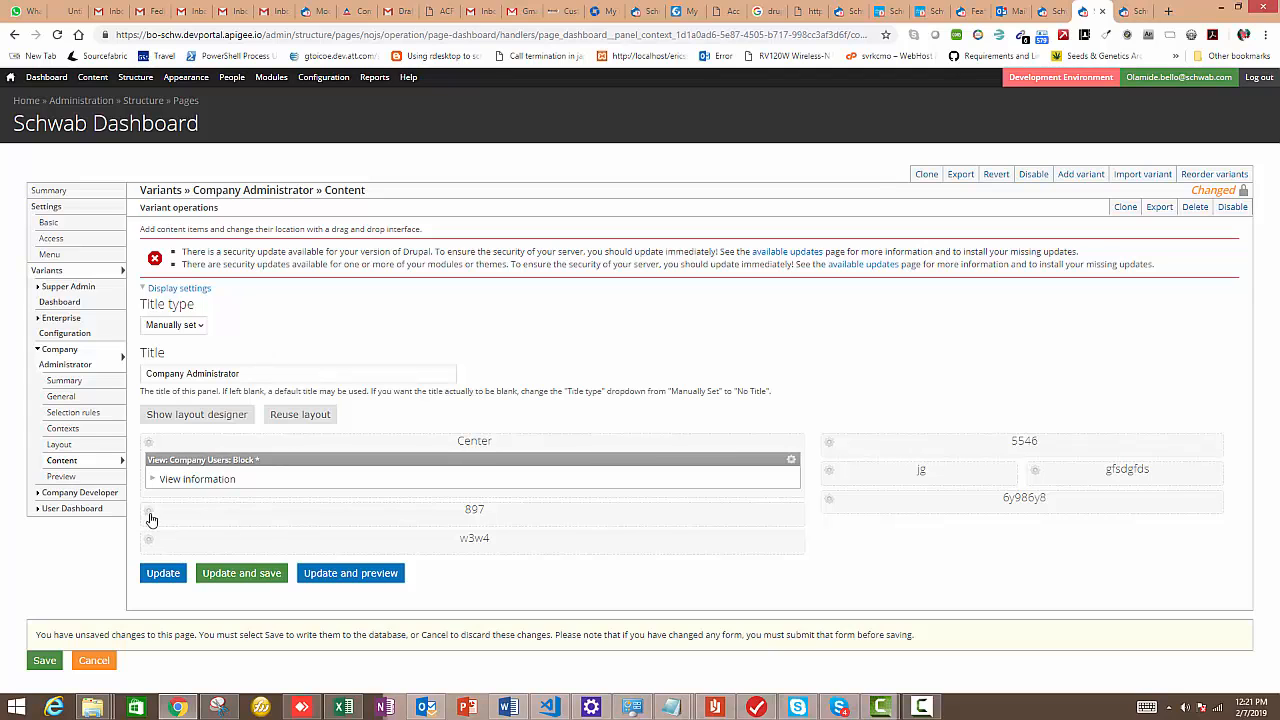
# - Add the Create content pane from the Dashboard category to the jg region, keeping create links for all content types
pyautogui.click(1048, 12)
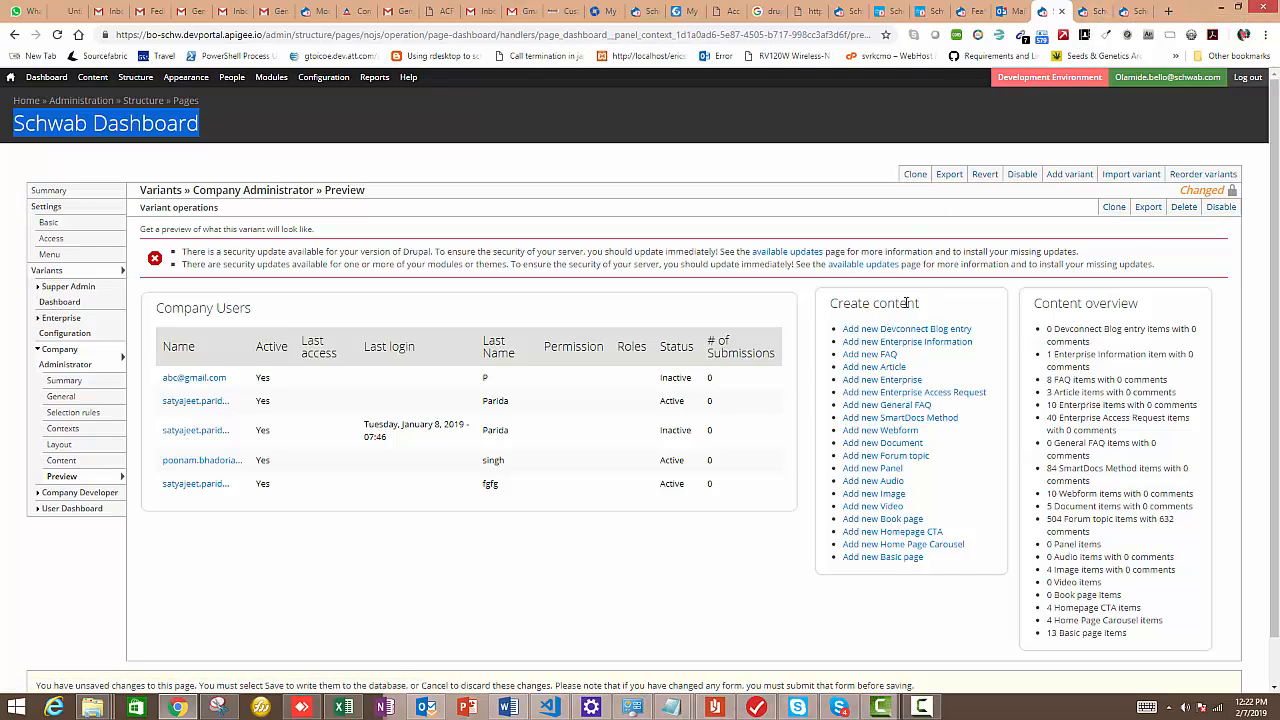
pyautogui.click(1088, 14)
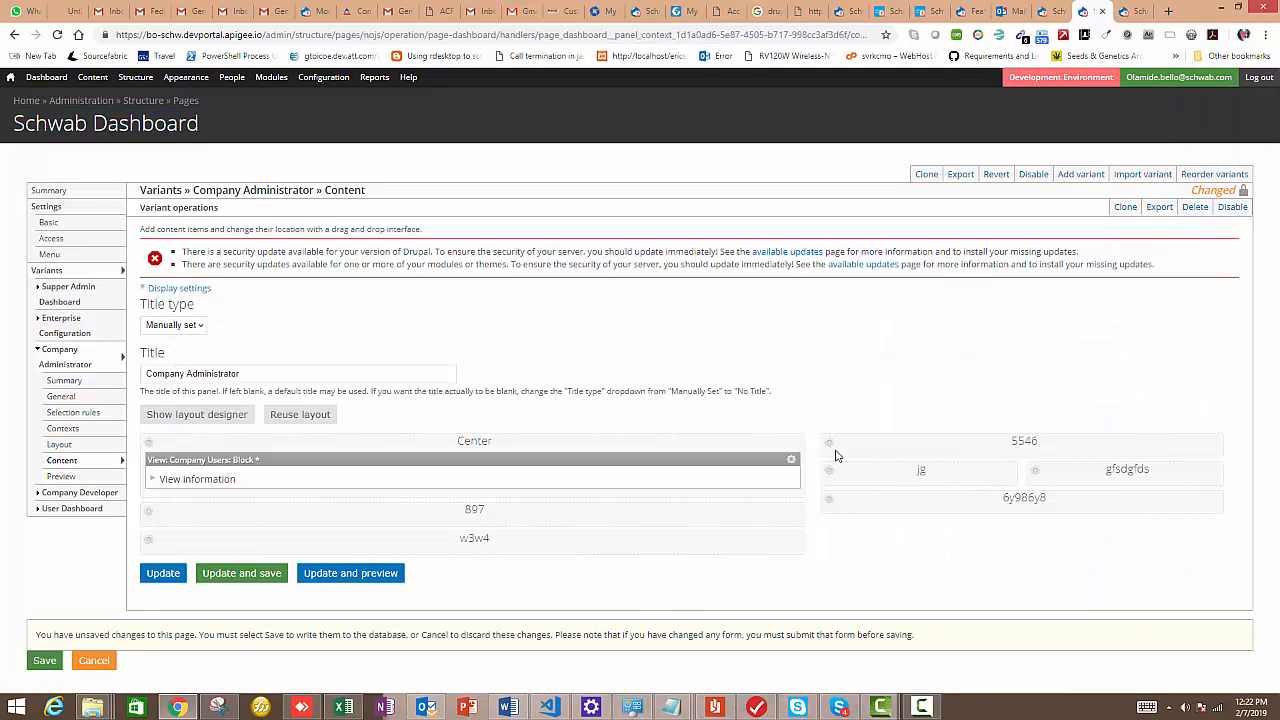
pyautogui.click(1053, 18)
pyautogui.click(1094, 18)
pyautogui.click(829, 471)
pyautogui.click(845, 472)
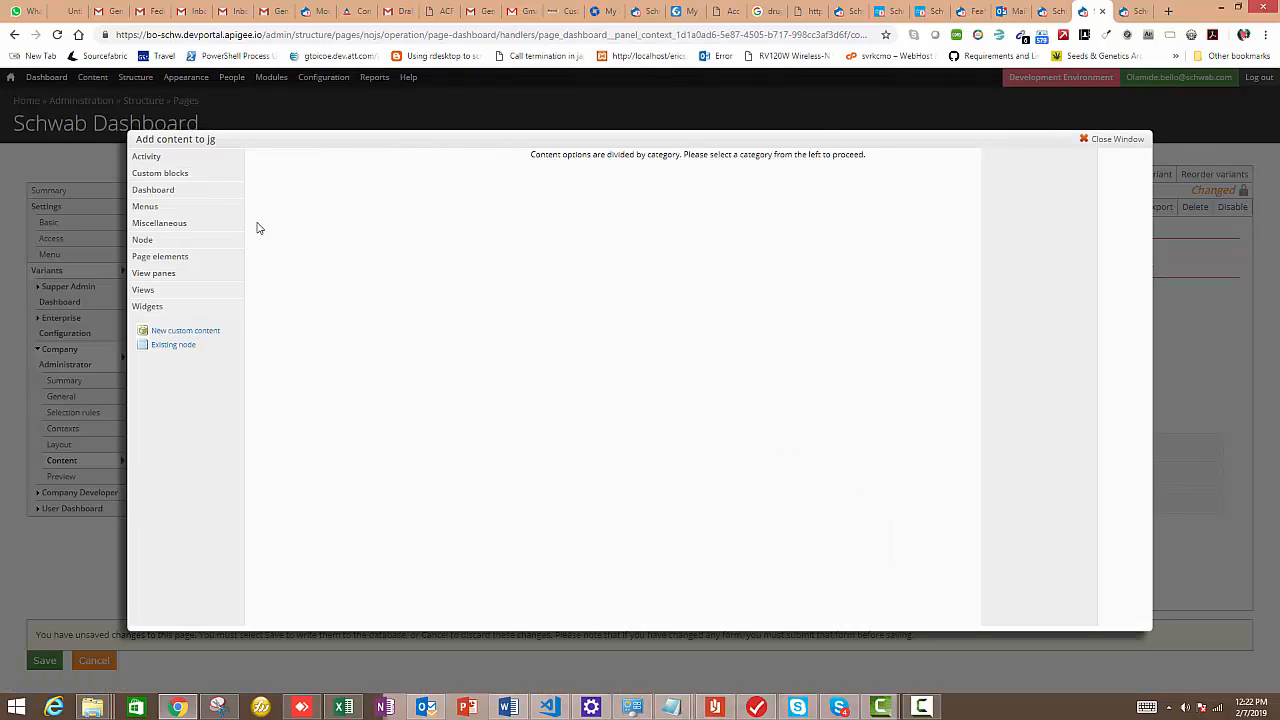
pyautogui.click(149, 158)
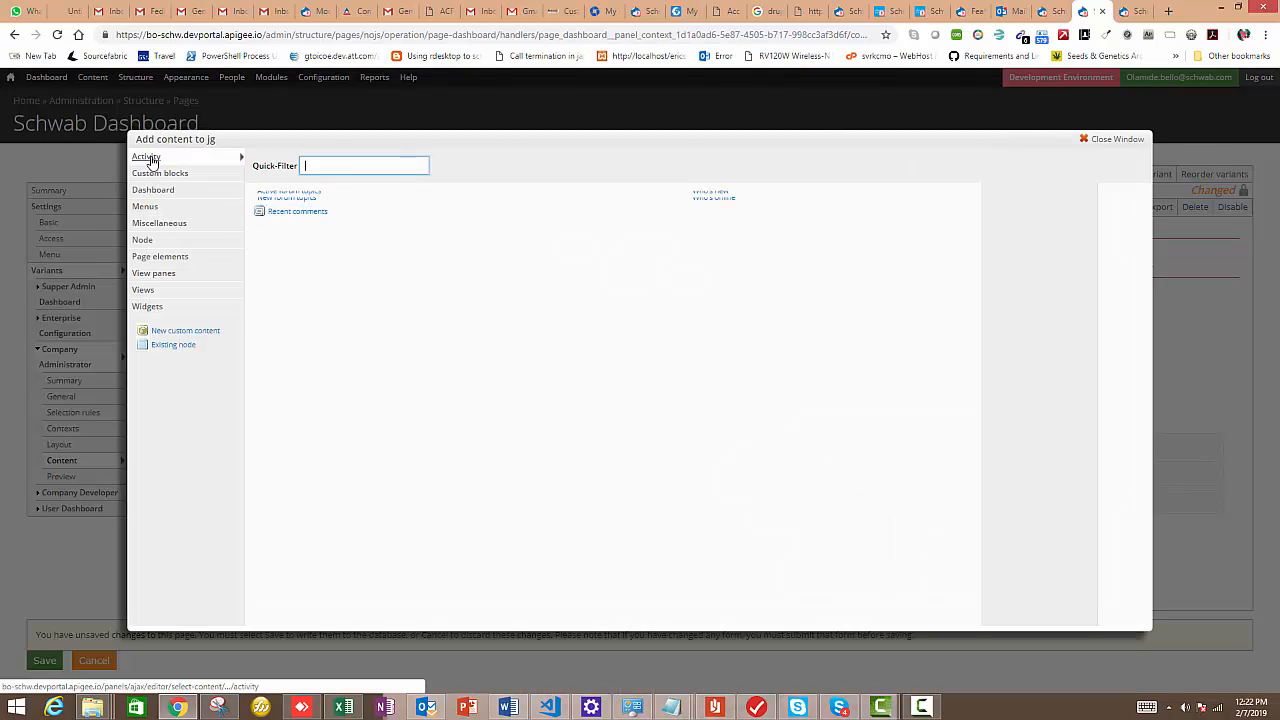
pyautogui.click(152, 176)
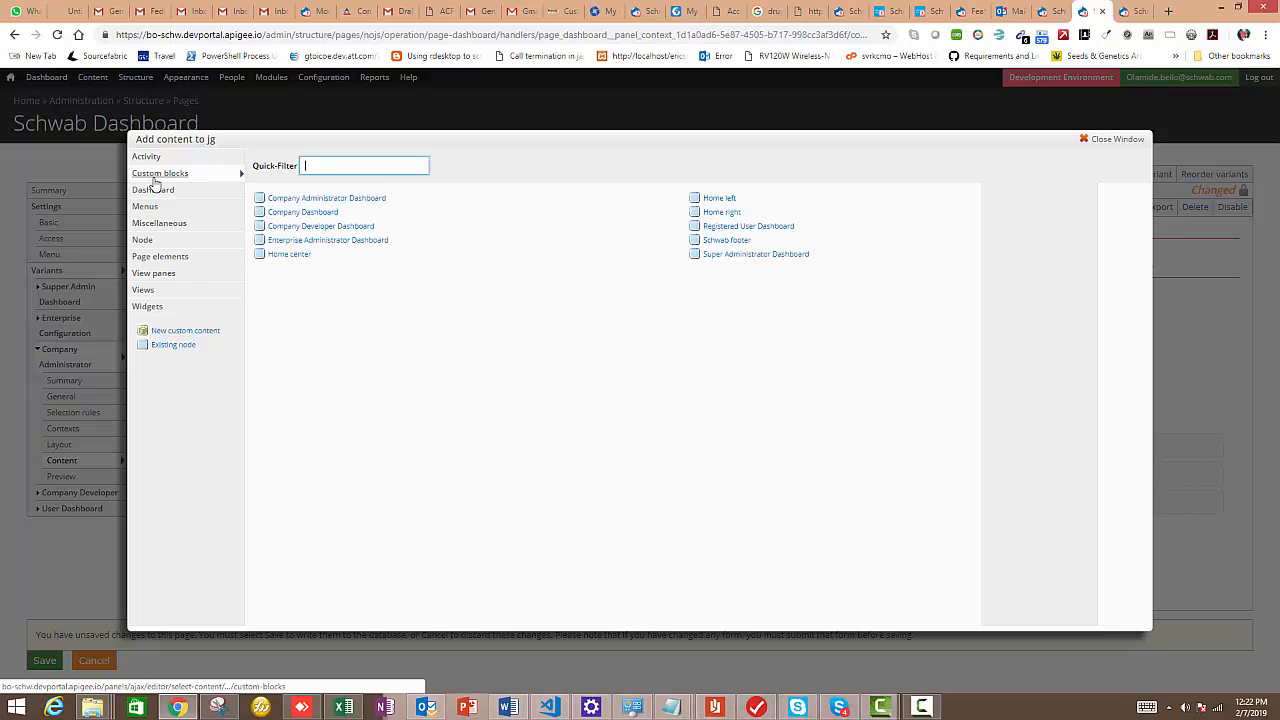
pyautogui.click(153, 192)
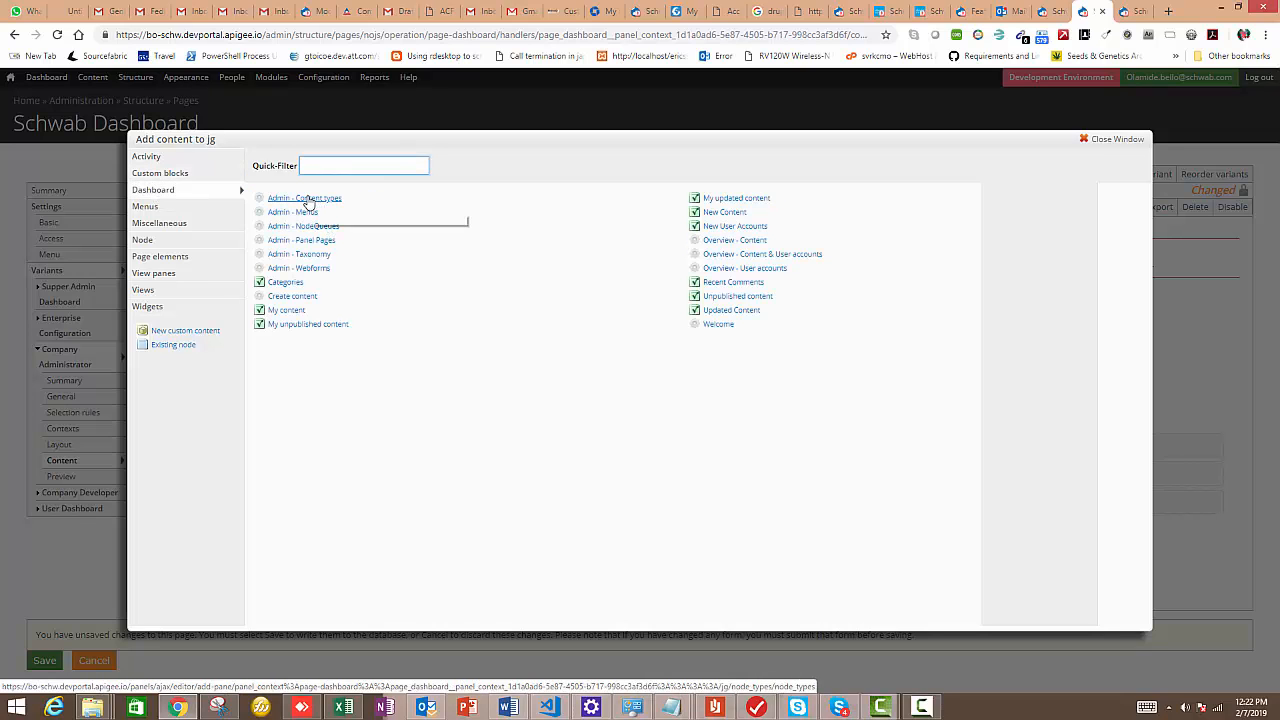
pyautogui.click(293, 297)
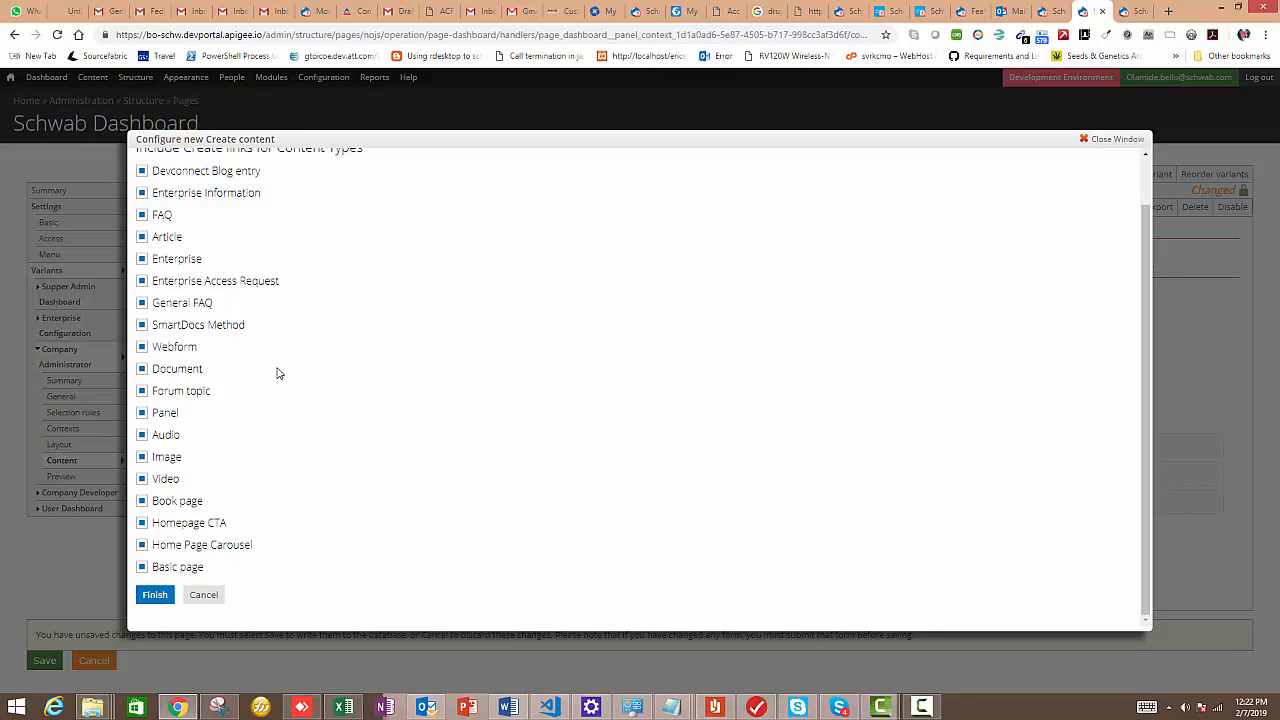
pyautogui.scroll(1, 282, 356)
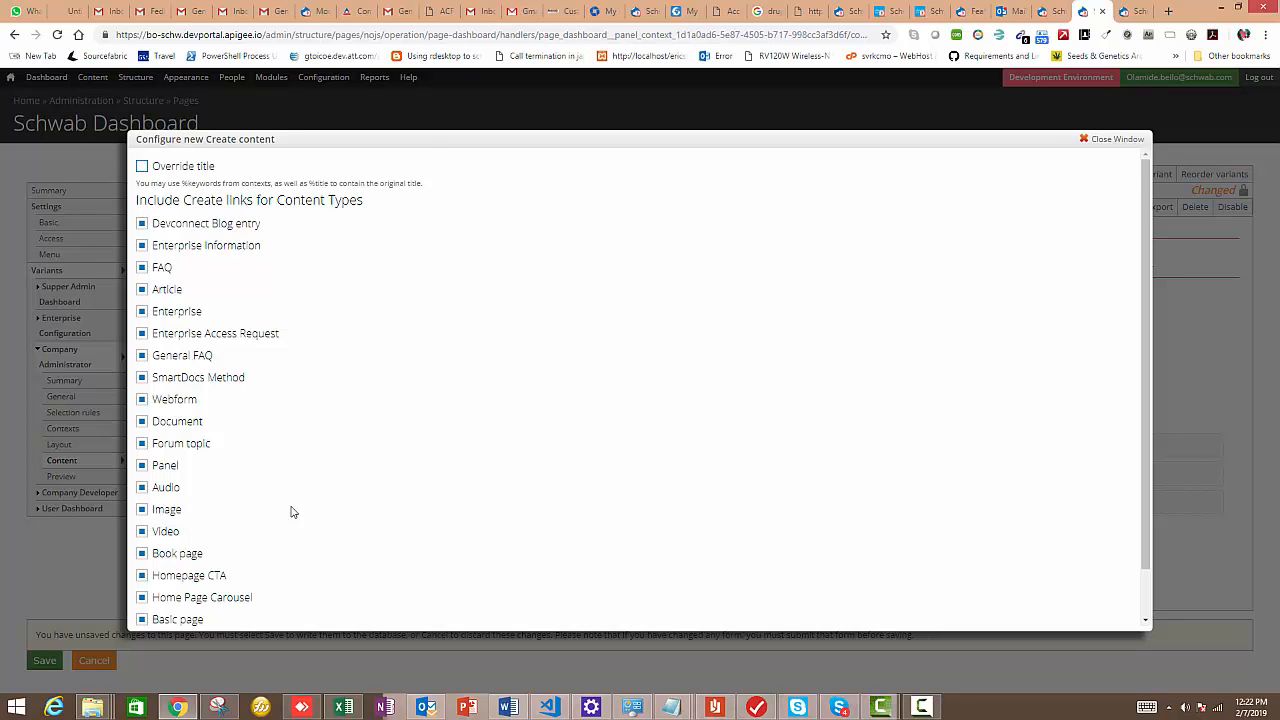
pyautogui.scroll(-1, 291, 512)
pyautogui.click(156, 595)
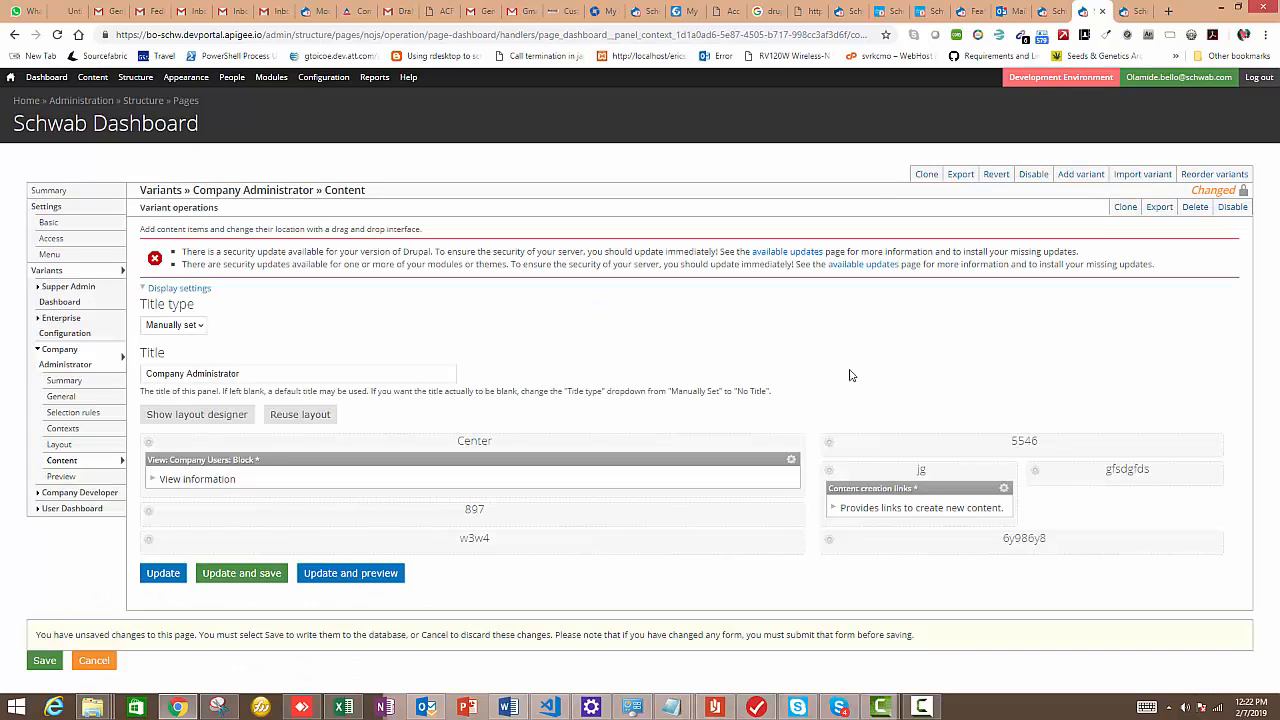
# - Start adding content to the gfsdgfds region and review the Activity, Custom blocks, Menus, Miscellaneous and Page elements categories
pyautogui.click(1050, 14)
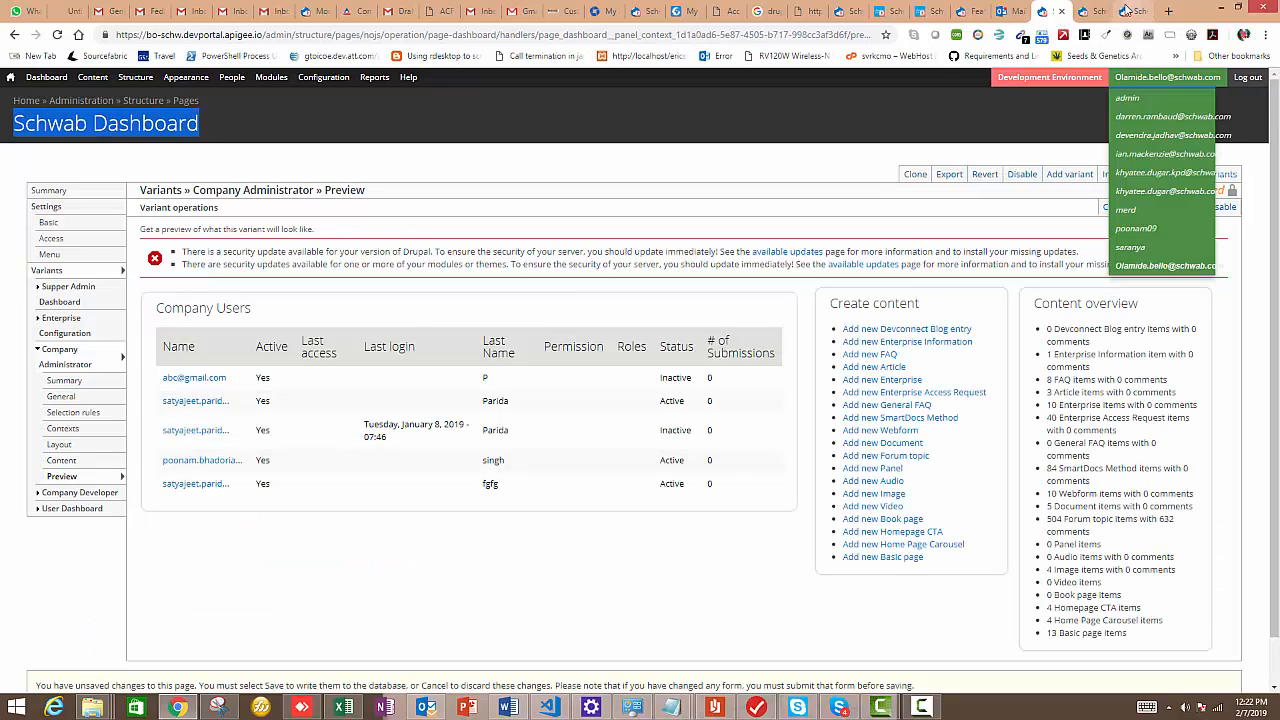
pyautogui.click(1088, 12)
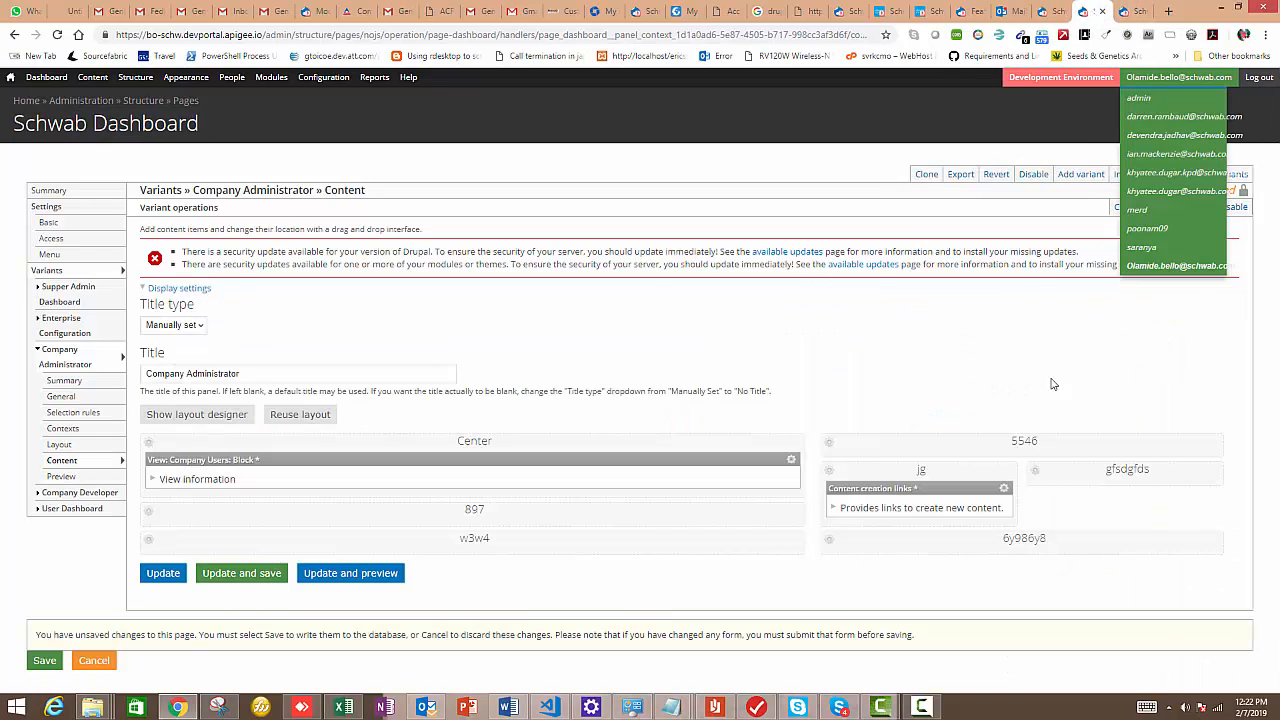
pyautogui.click(1037, 476)
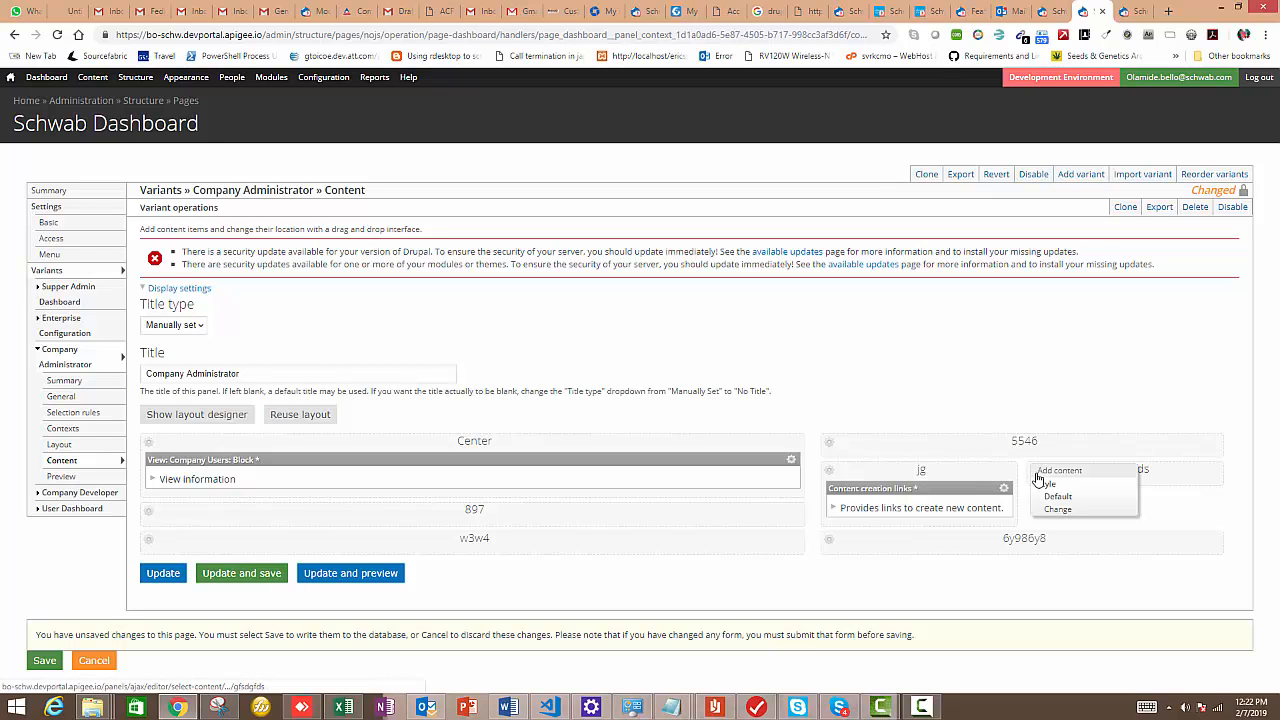
pyautogui.click(1059, 470)
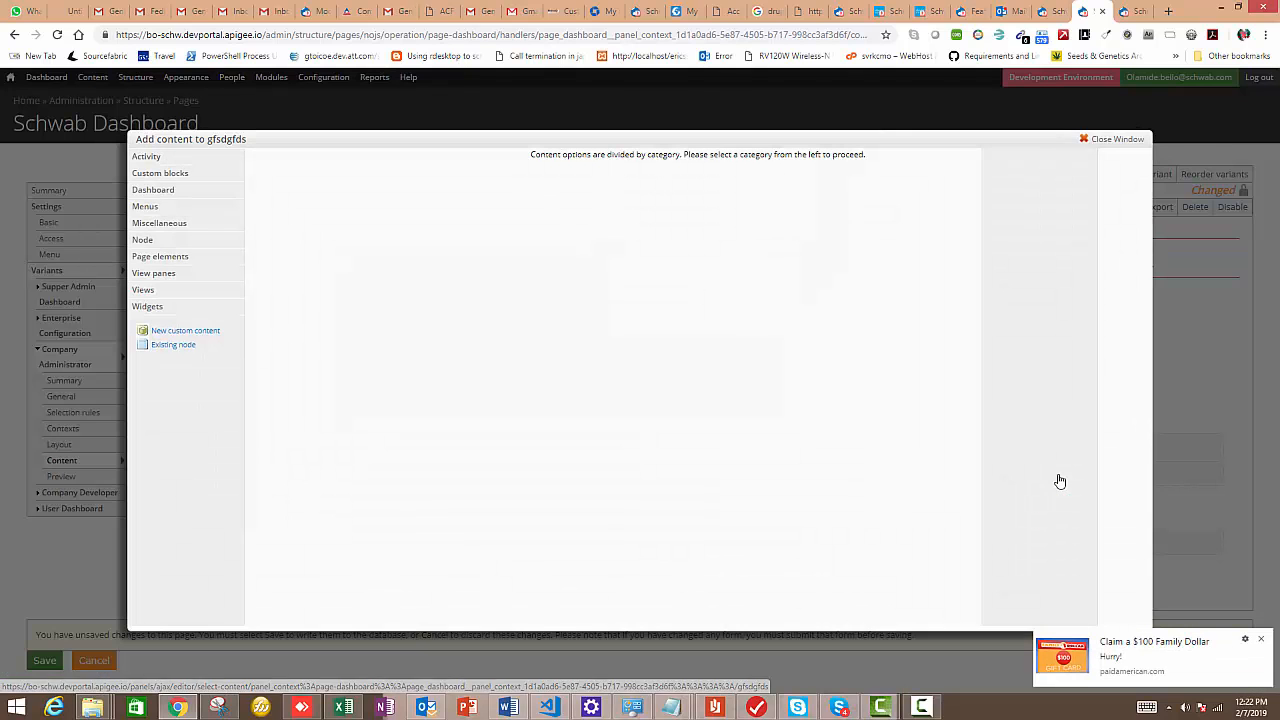
pyautogui.click(145, 175)
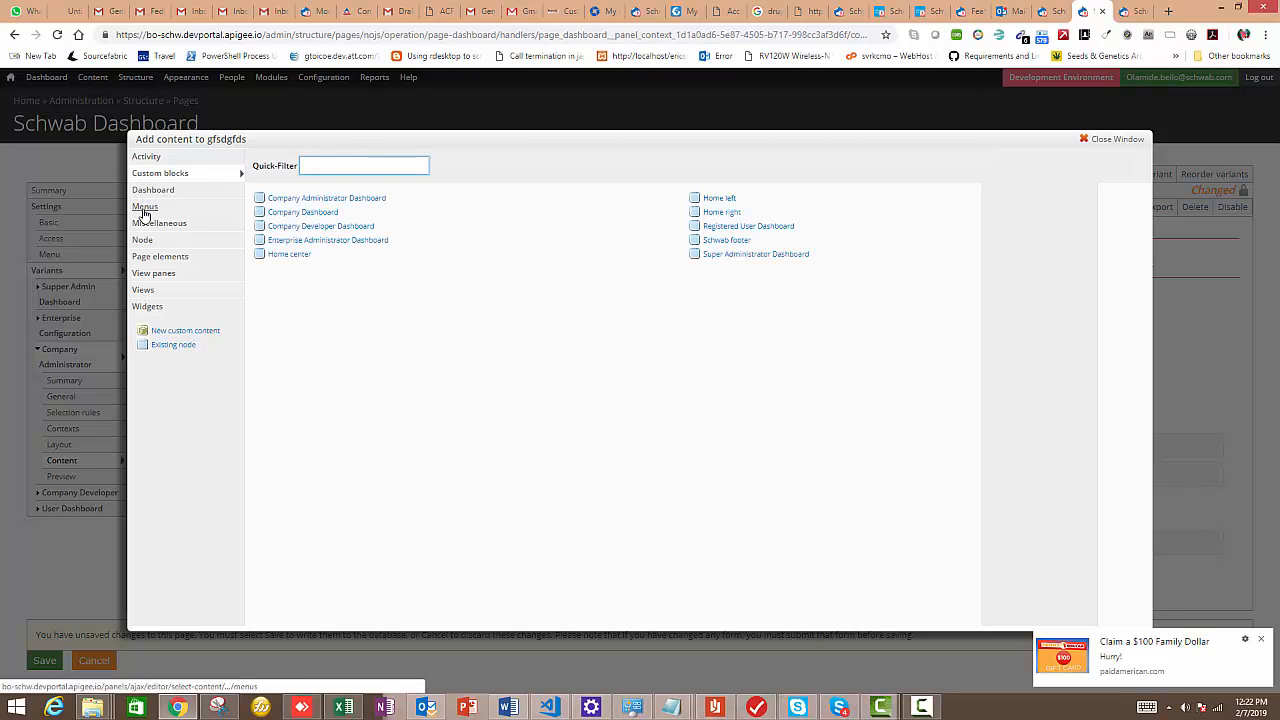
pyautogui.click(145, 208)
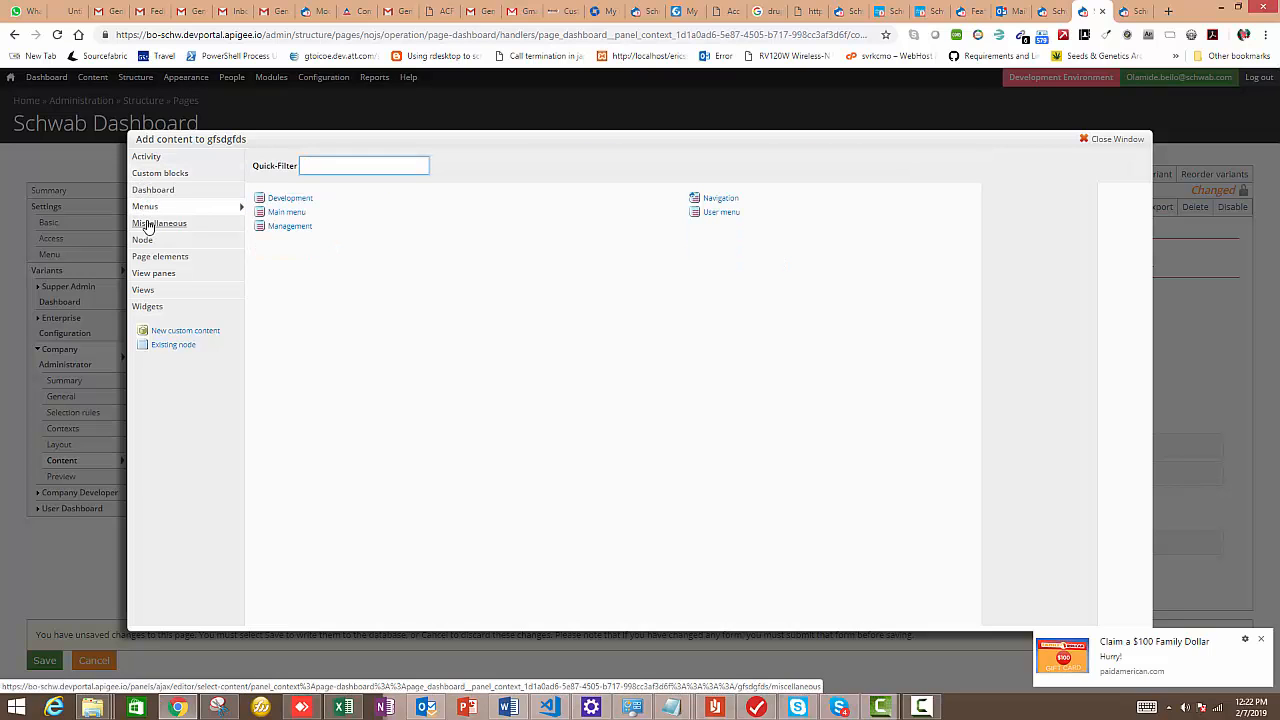
pyautogui.click(148, 224)
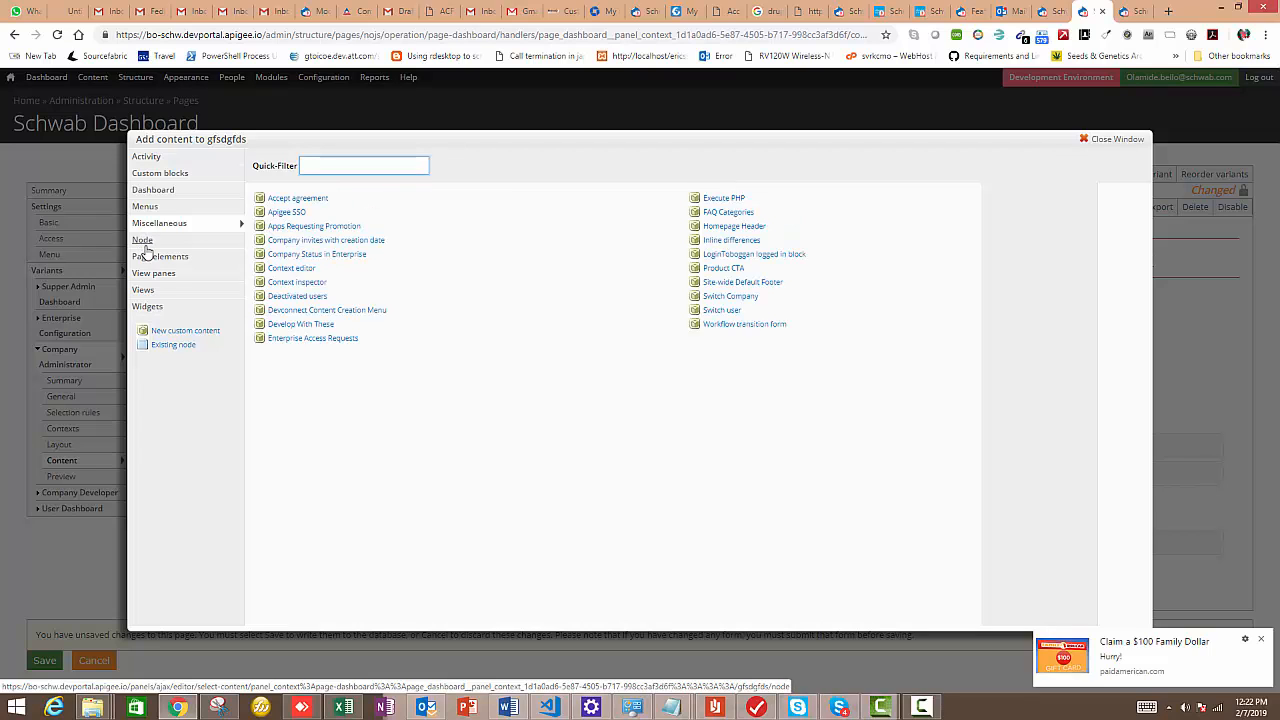
pyautogui.click(165, 257)
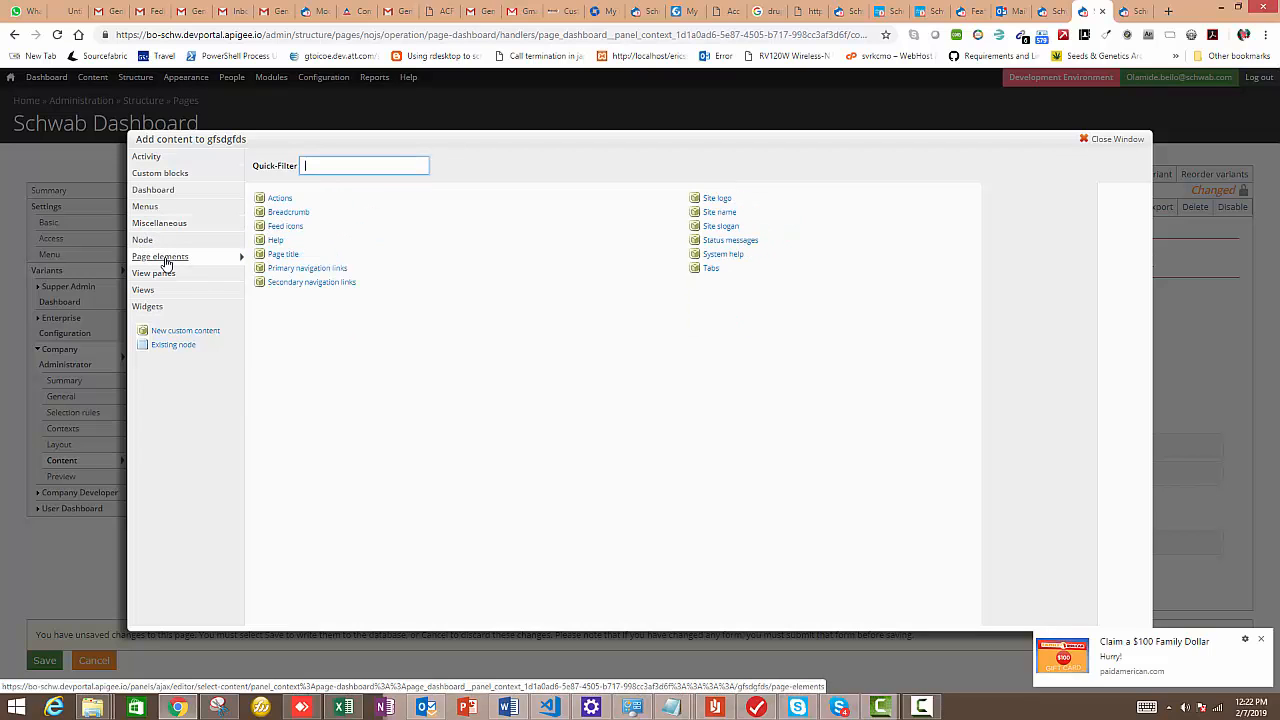
pyautogui.click(157, 173)
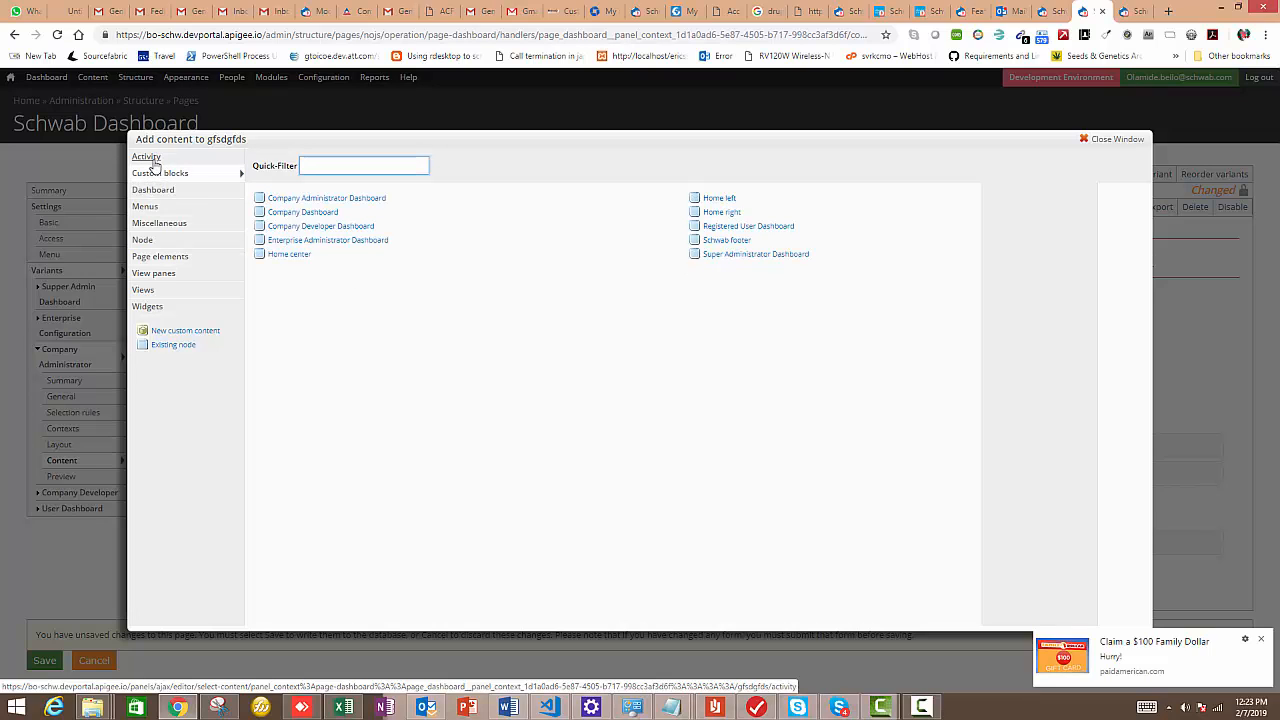
pyautogui.click(152, 158)
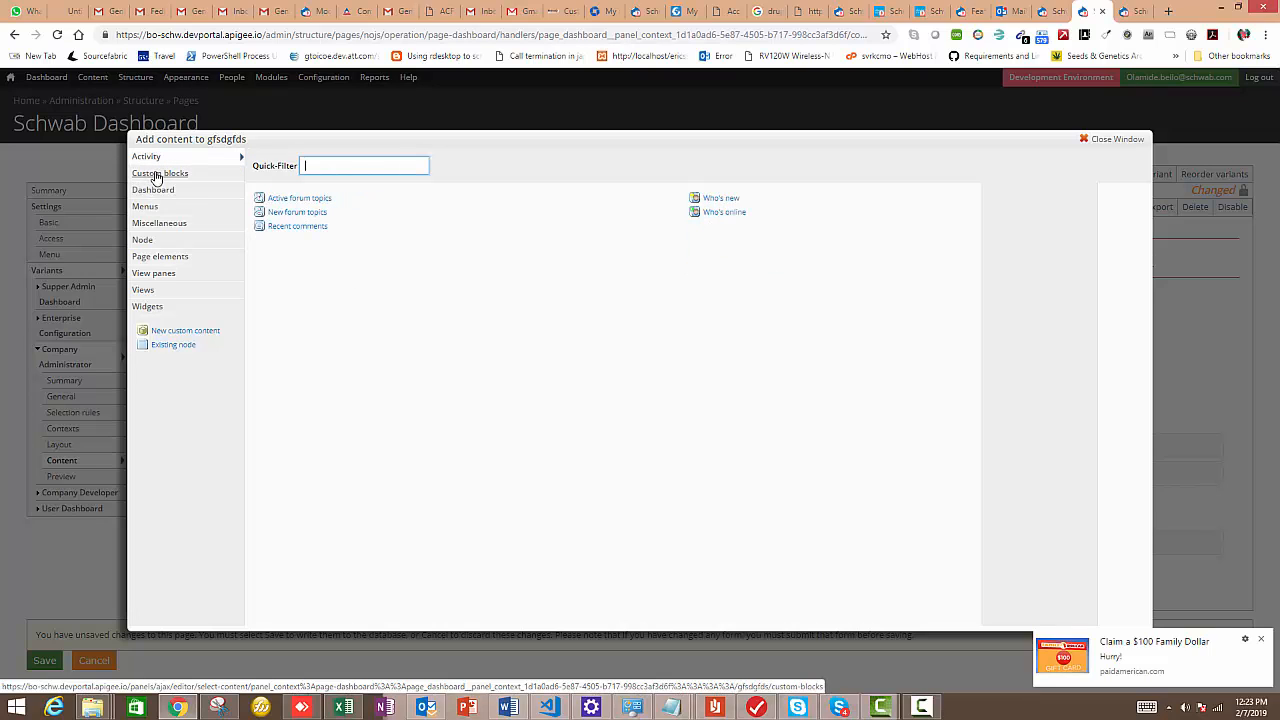
pyautogui.click(156, 176)
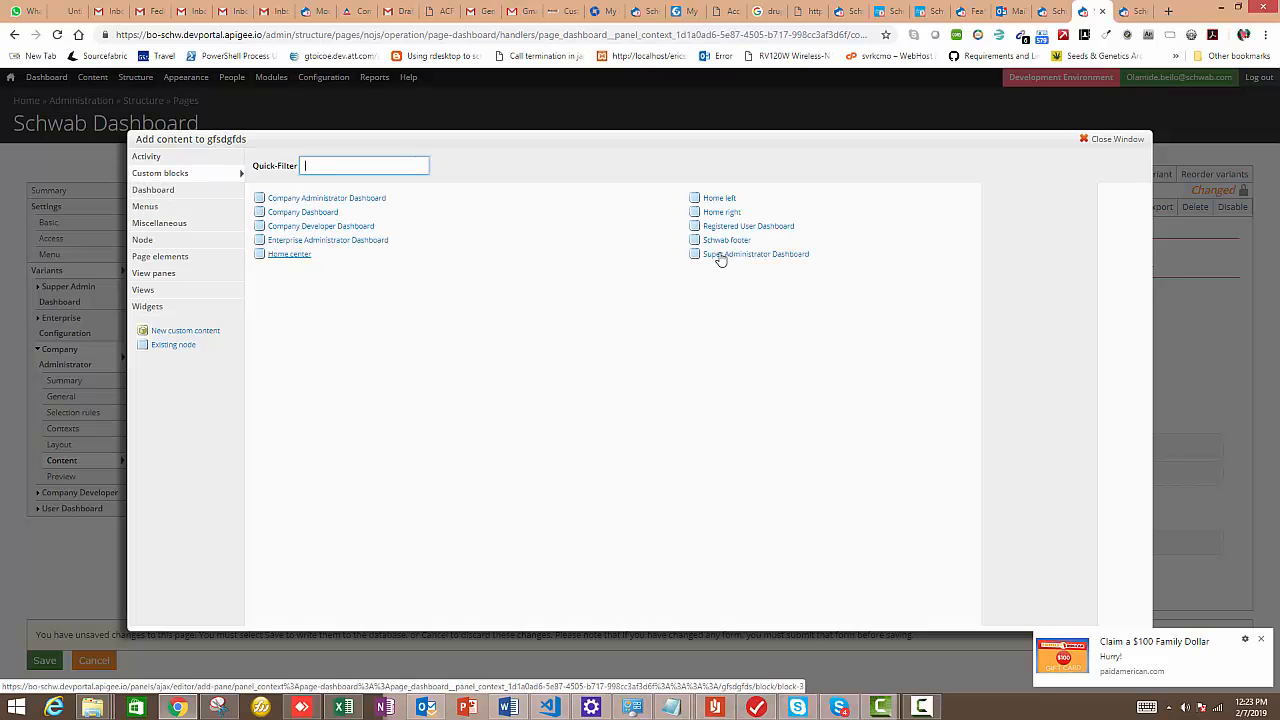
# - Add the Admin - Content types pane from the Dashboard category to the gfsdgfds region with all content types included
pyautogui.click(165, 196)
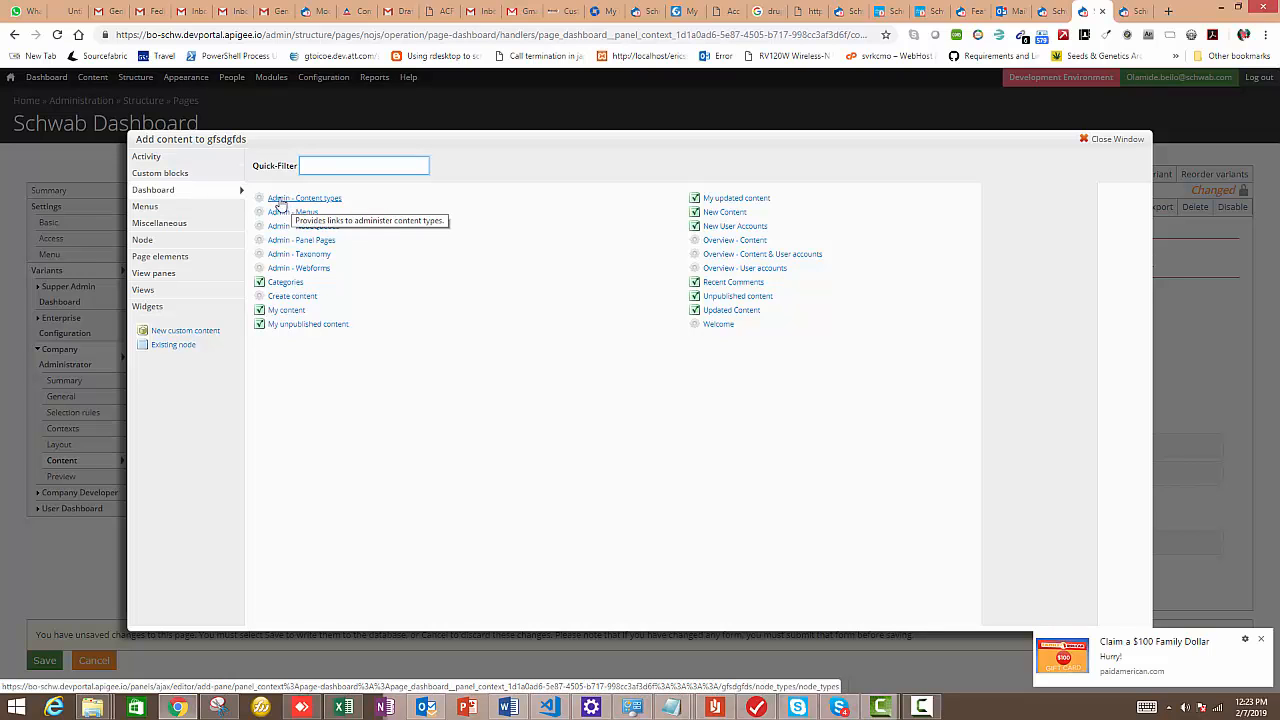
pyautogui.click(281, 200)
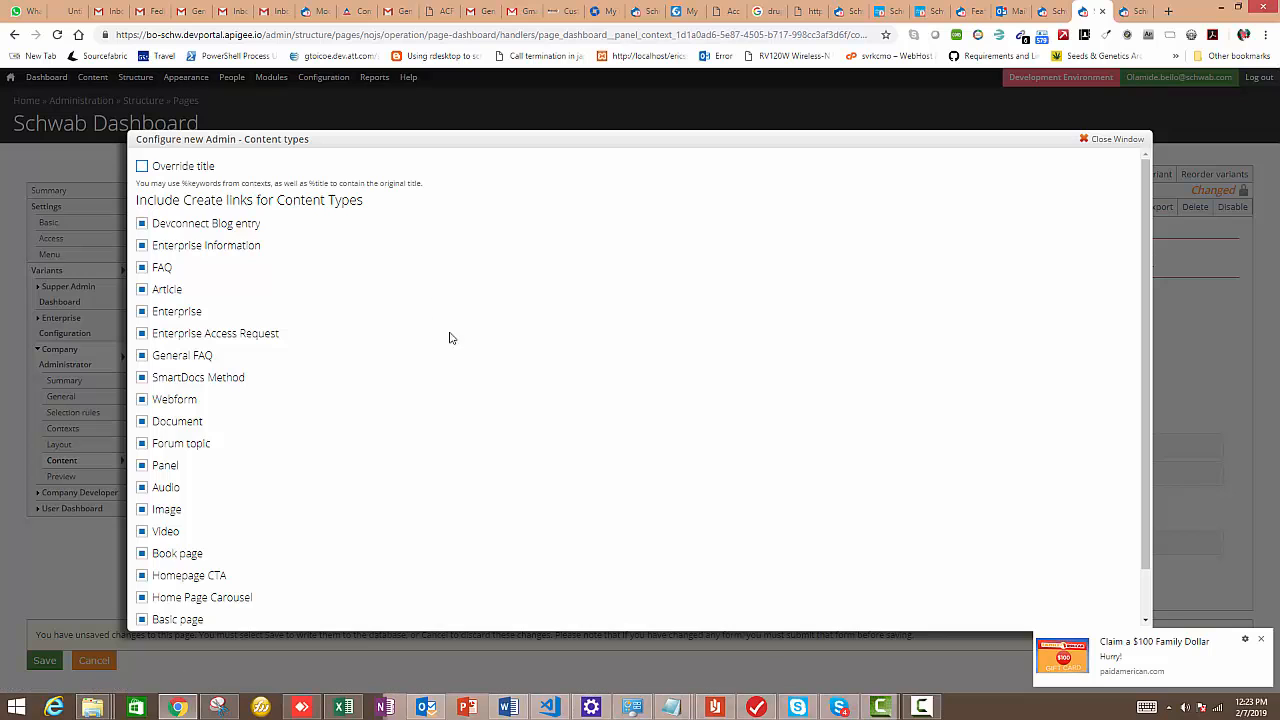
pyautogui.scroll(-1, 628, 371)
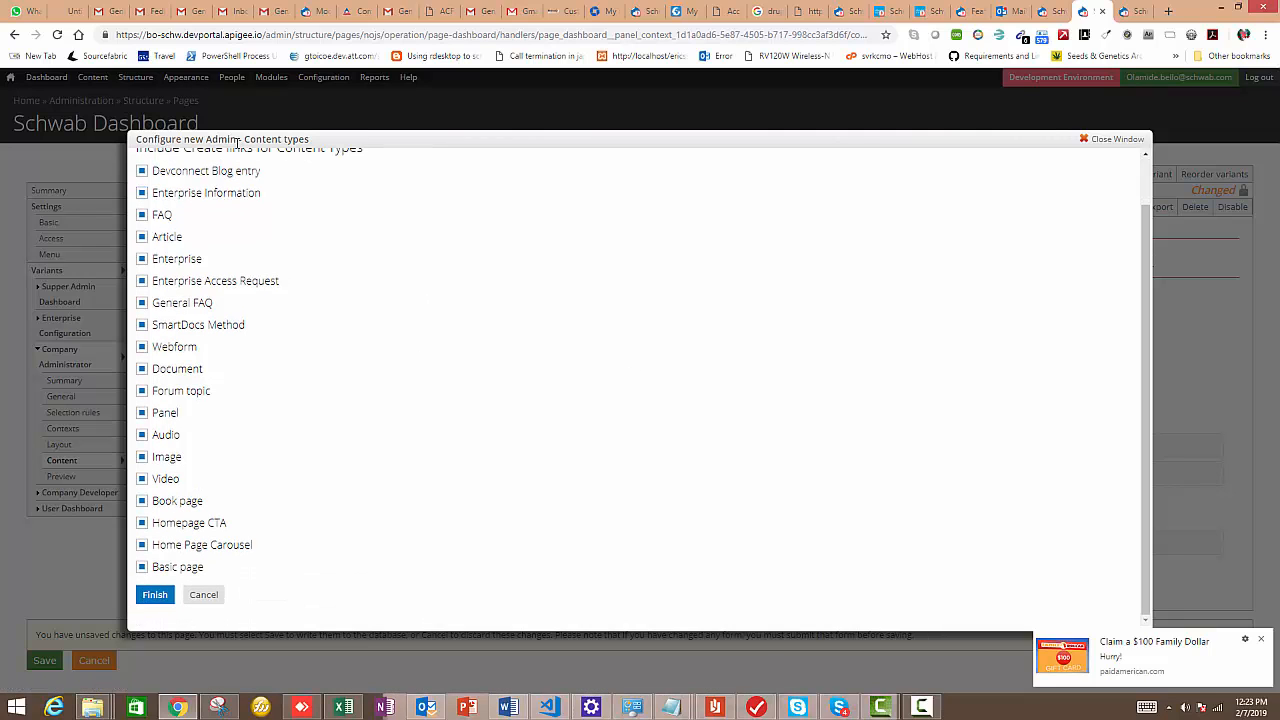
pyautogui.scroll(1, 251, 222)
pyautogui.scroll(-1, 262, 280)
pyautogui.click(158, 593)
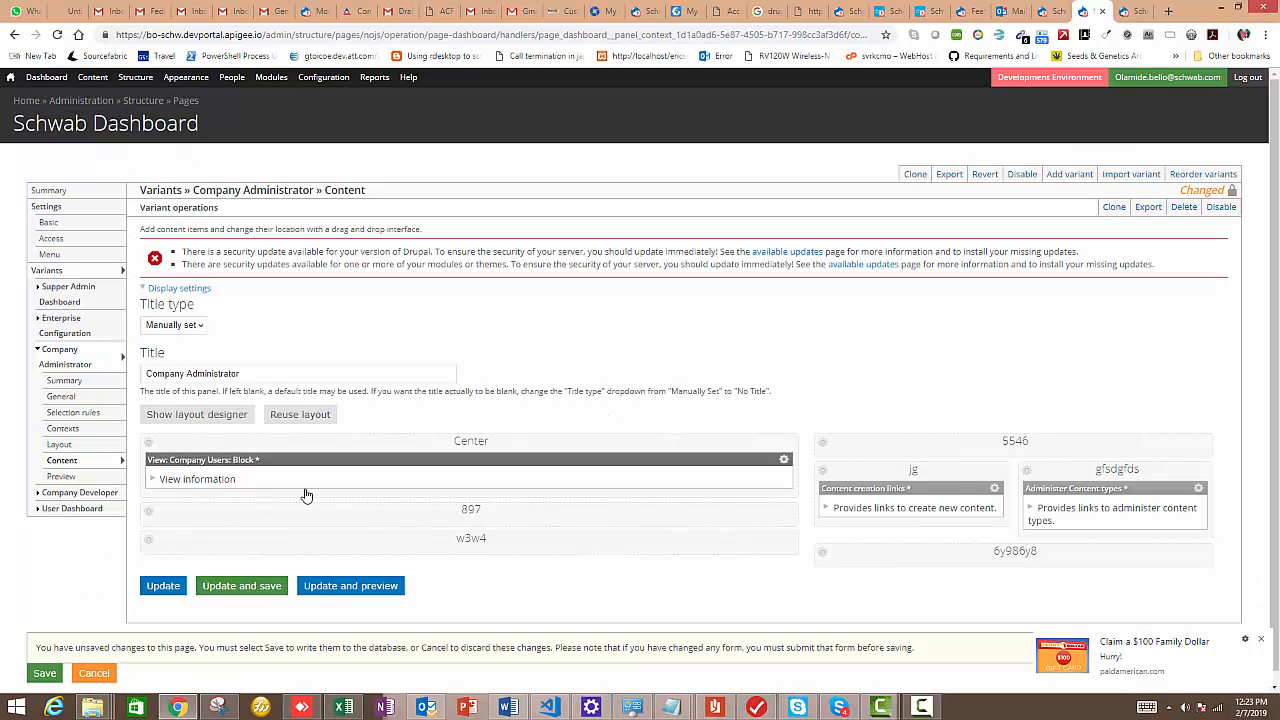
# - Add the Company Data view to the 897 region using its Block display and the default view configuration
pyautogui.click(149, 515)
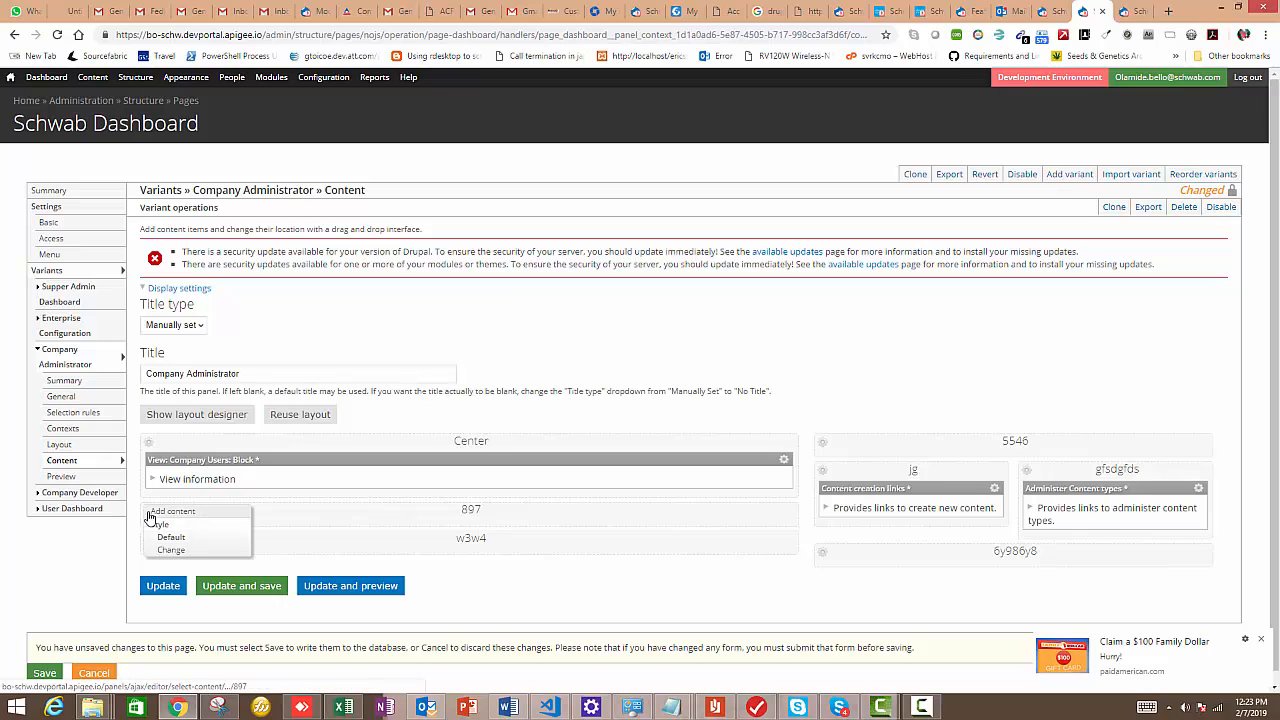
pyautogui.click(174, 512)
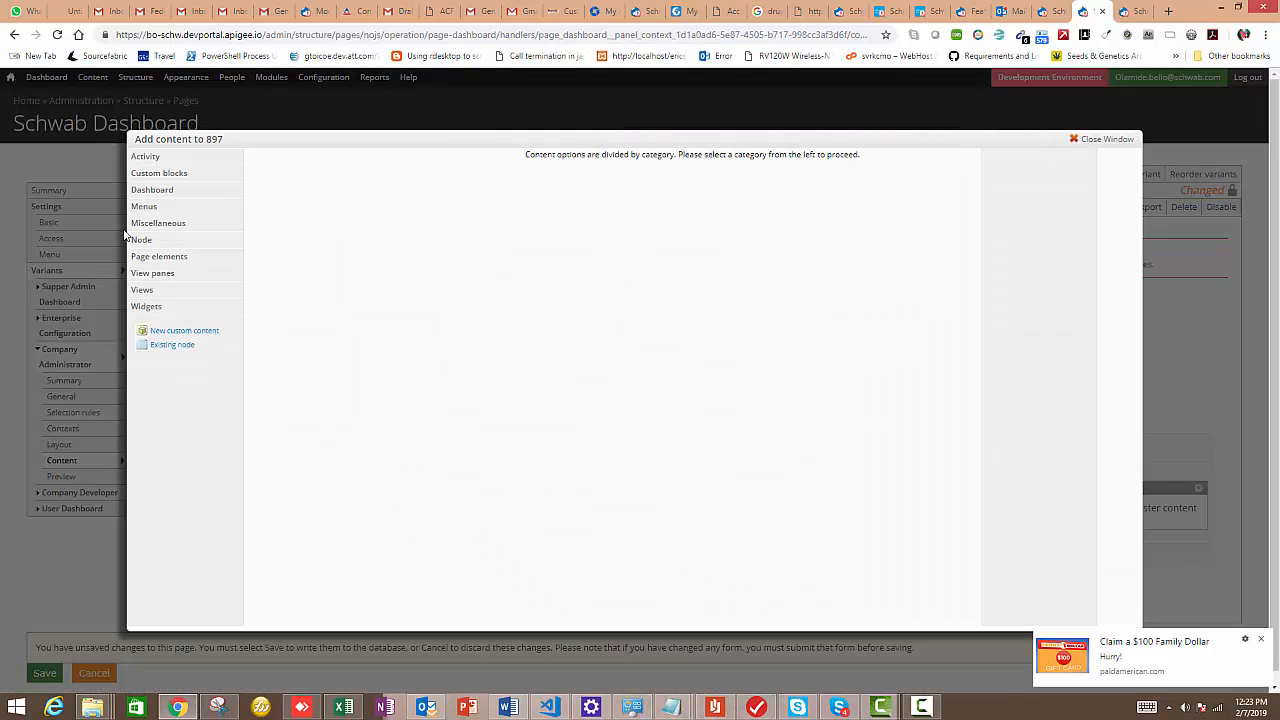
pyautogui.click(143, 290)
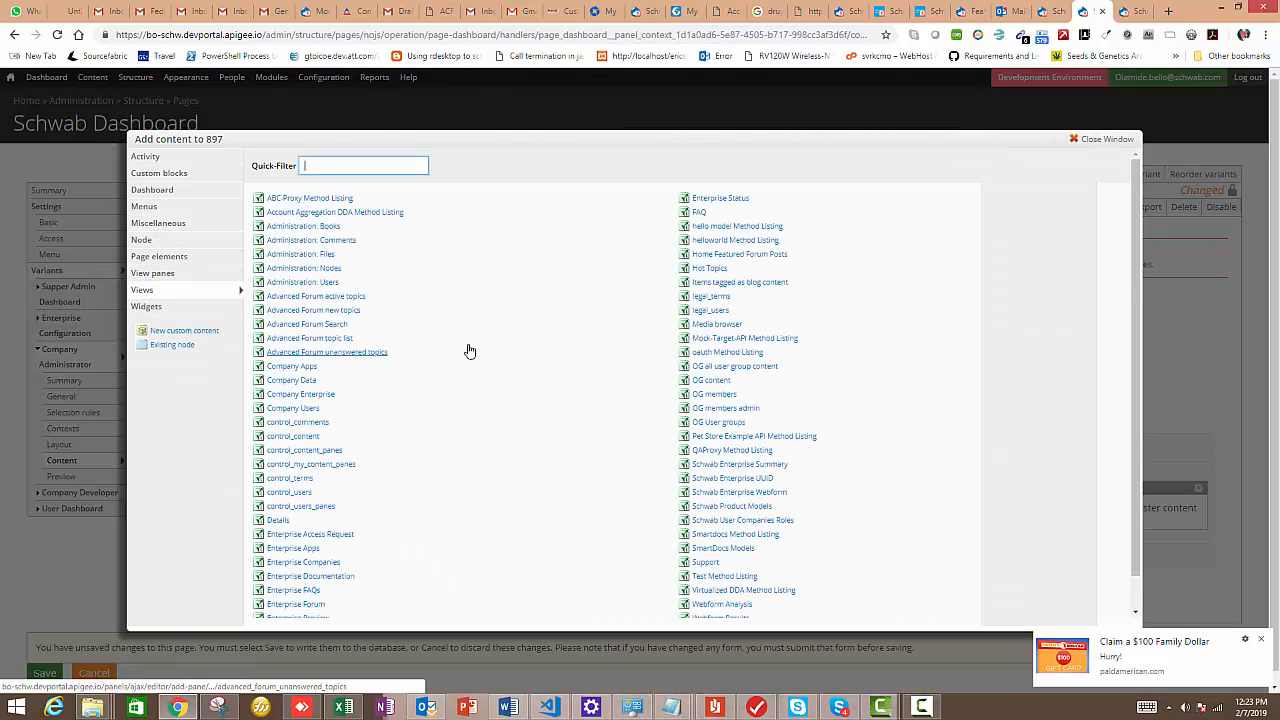
pyautogui.scroll(-2, 437, 514)
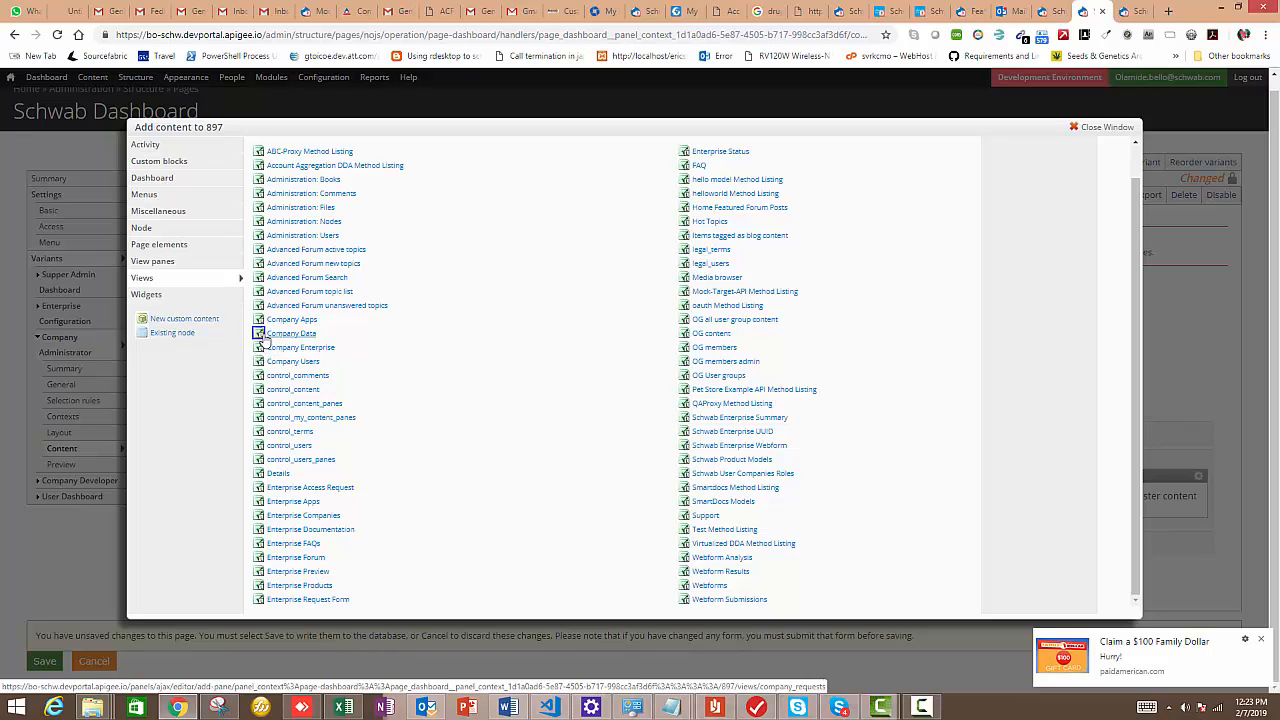
pyautogui.click(265, 338)
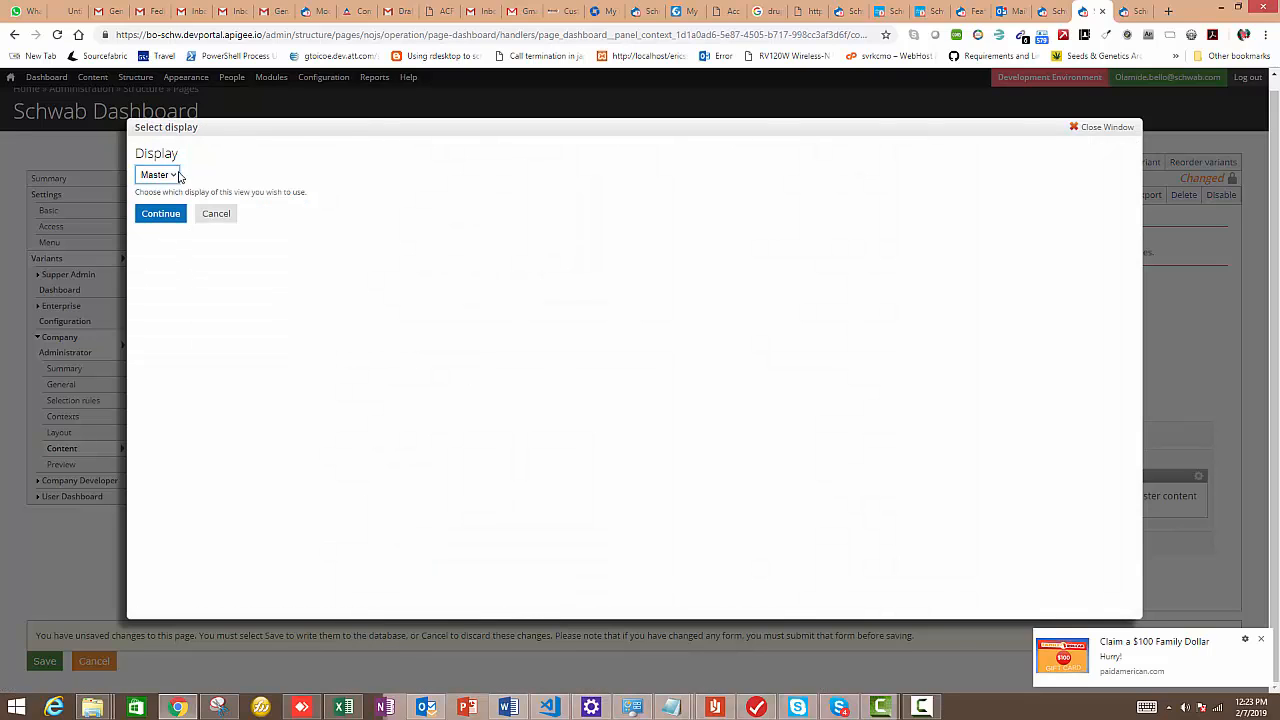
pyautogui.click(160, 175)
pyautogui.click(163, 214)
pyautogui.click(162, 213)
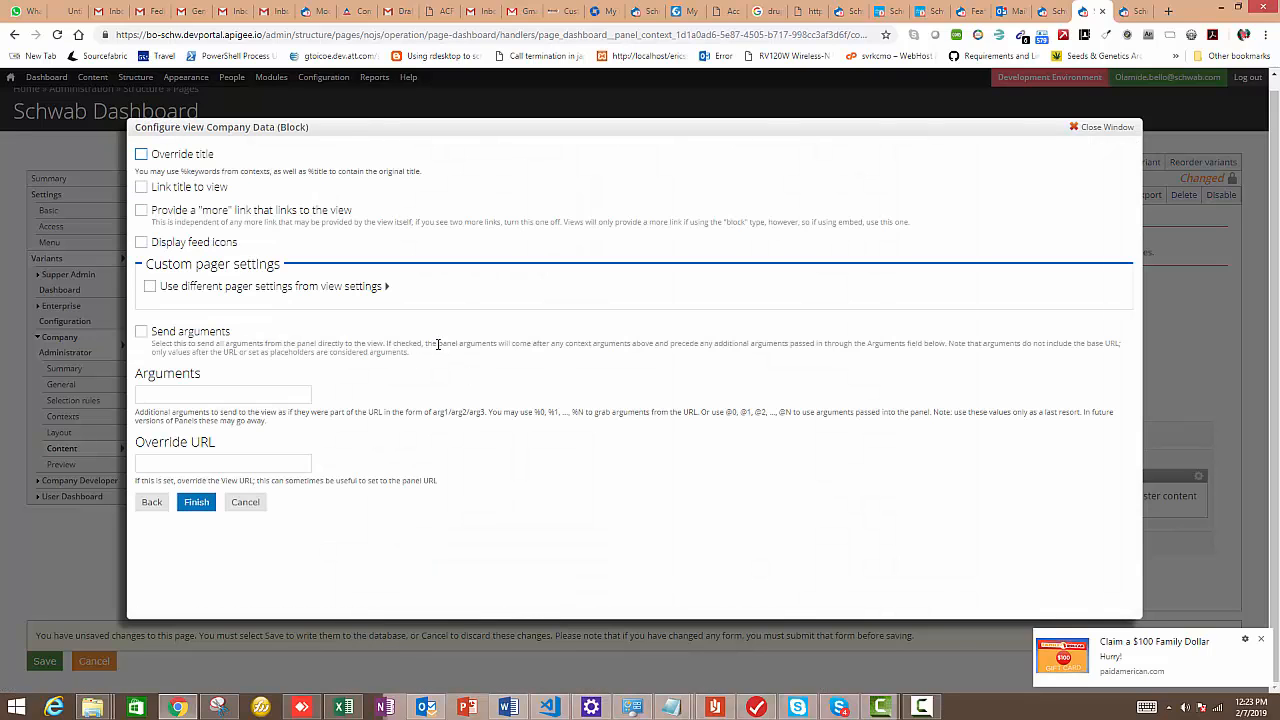
pyautogui.click(196, 504)
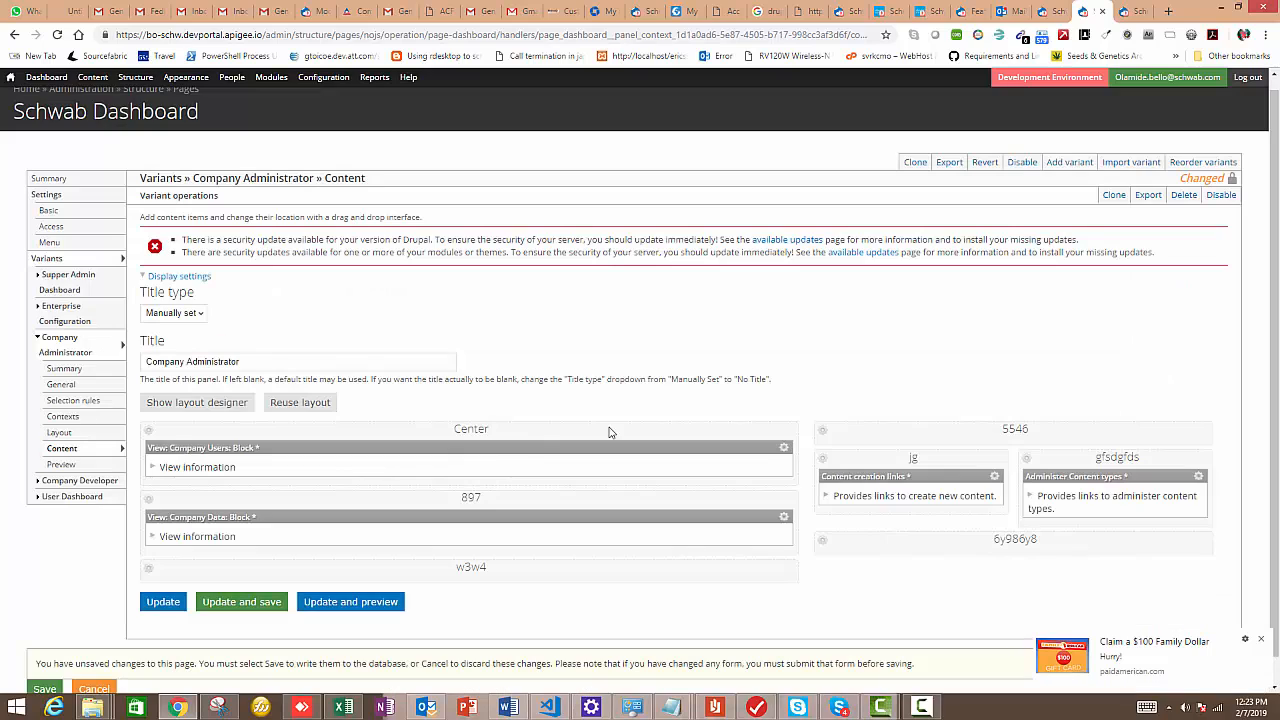
# - Add the Company Enterprise view to the w3w4 region using its Block display and the default view configuration
pyautogui.click(149, 569)
pyautogui.click(165, 569)
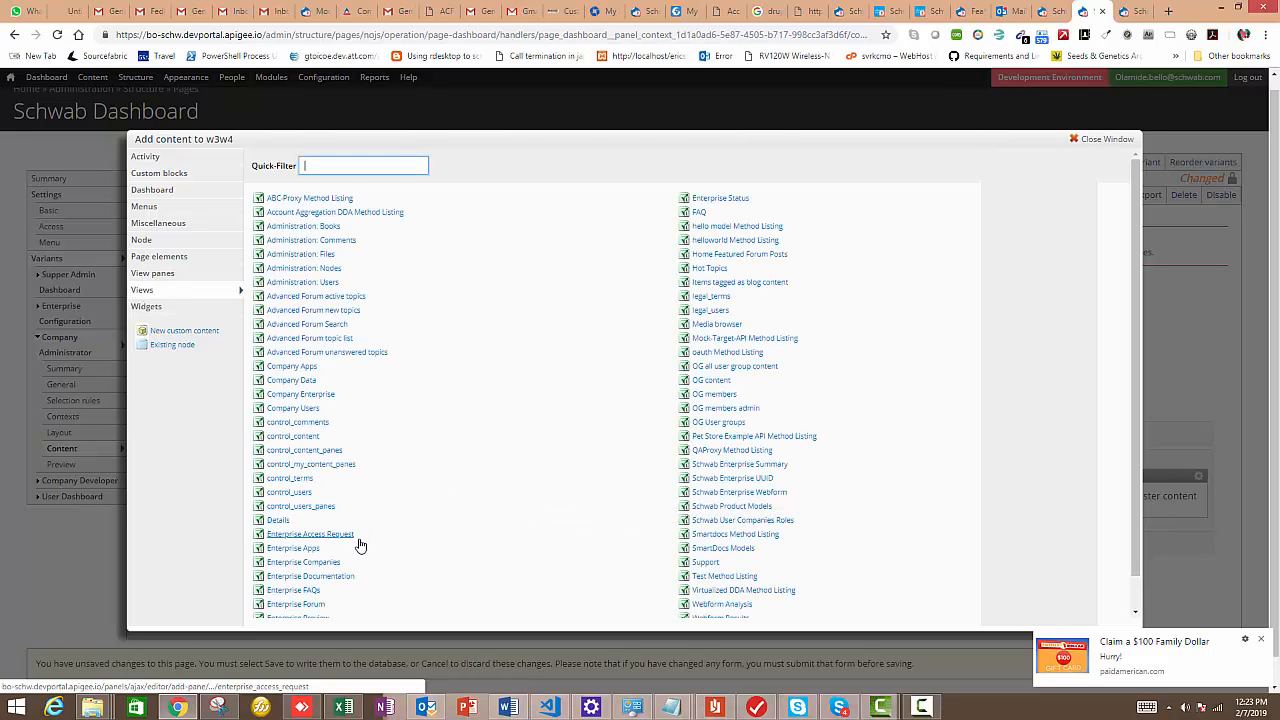
pyautogui.click(259, 398)
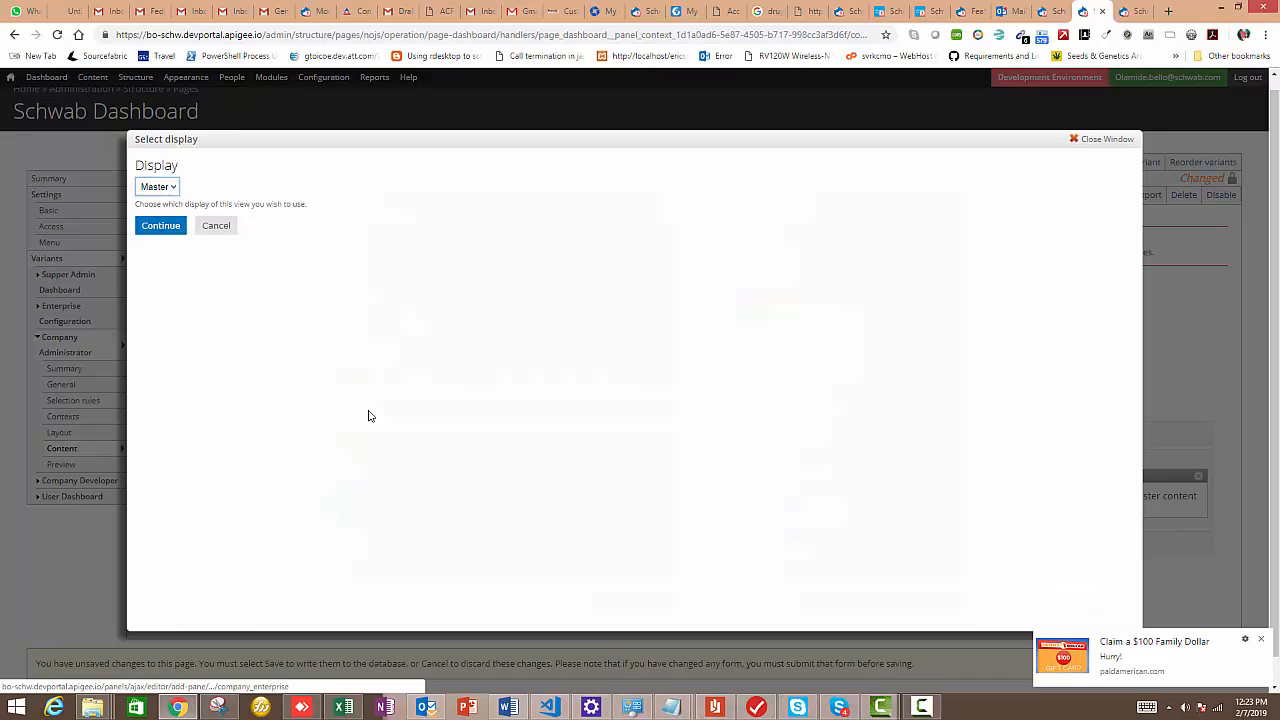
pyautogui.click(173, 188)
pyautogui.click(166, 228)
pyautogui.click(160, 225)
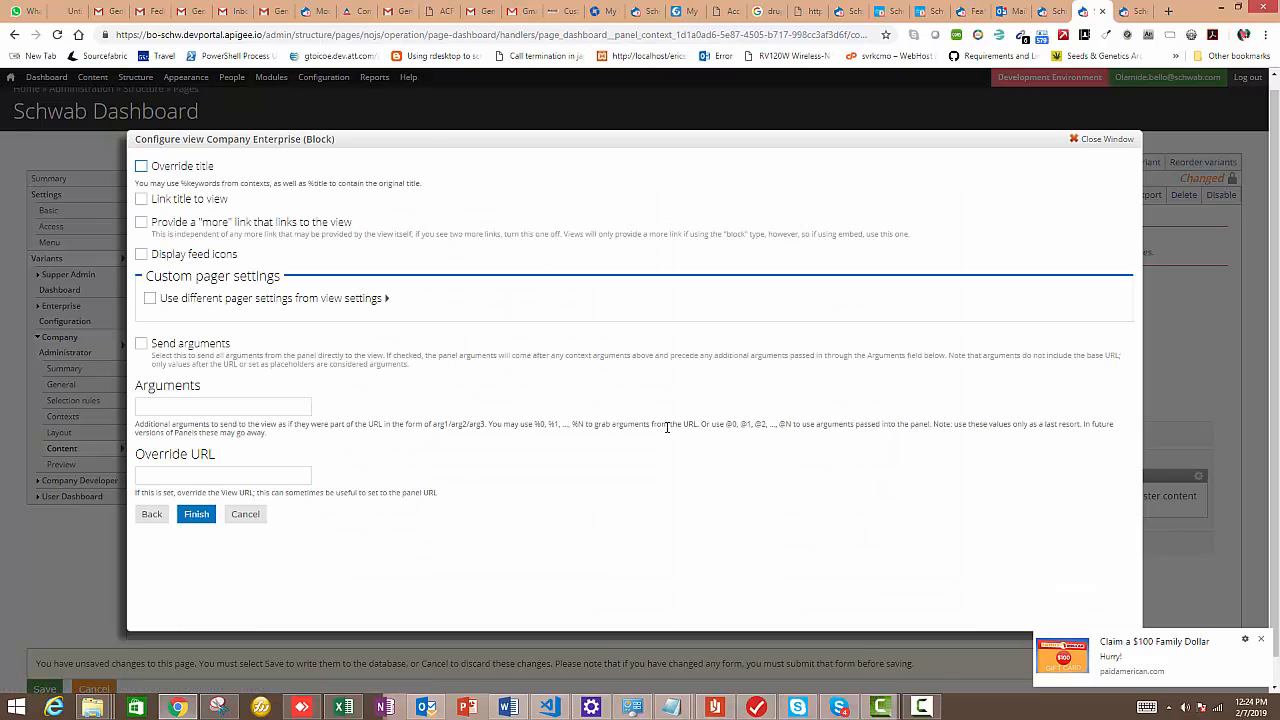
pyautogui.click(194, 515)
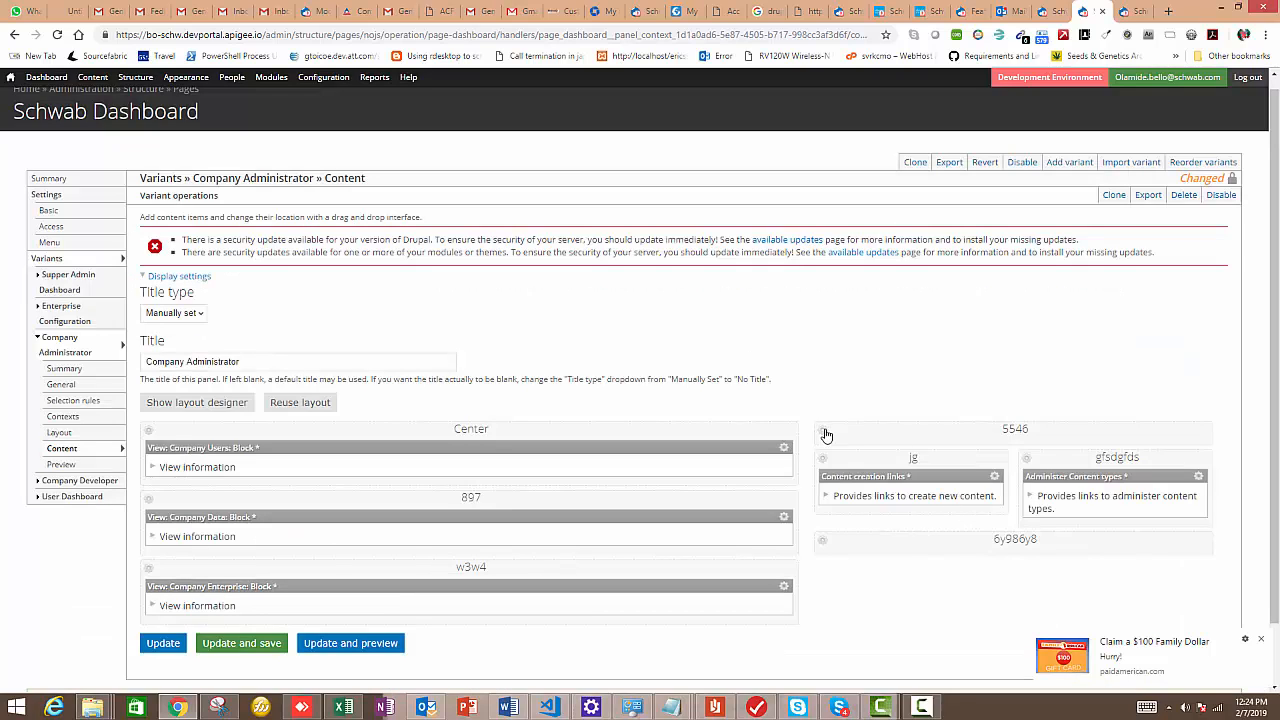
# - Add the Company Enterprise view to the 6y986y8 region using its Block display and the default view configuration
pyautogui.click(823, 541)
pyautogui.click(845, 541)
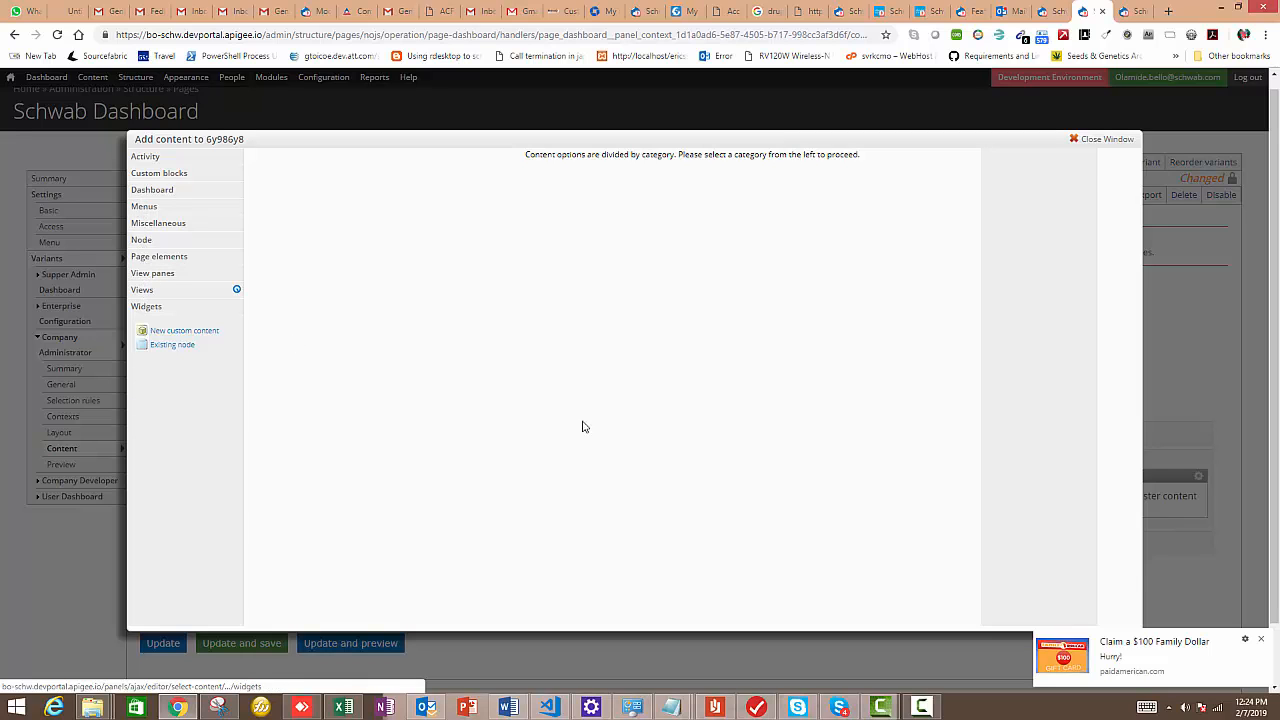
pyautogui.scroll(-1, 499, 558)
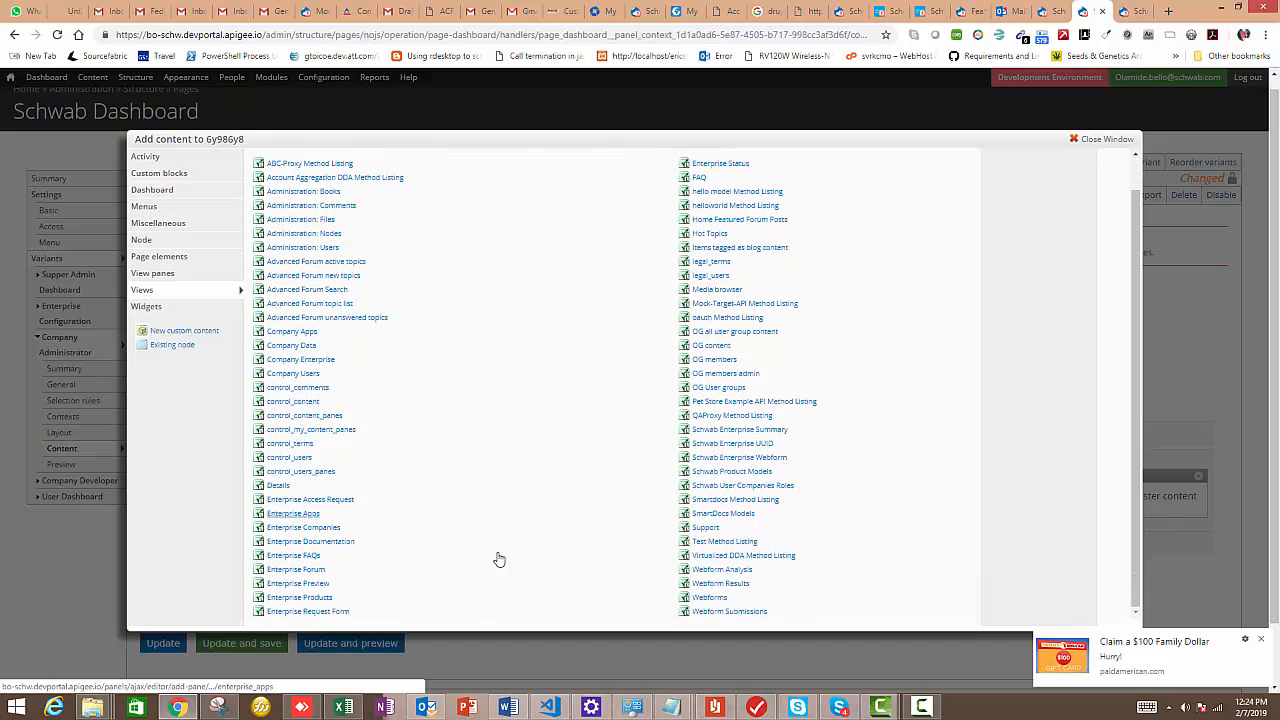
pyautogui.scroll(-1, 499, 558)
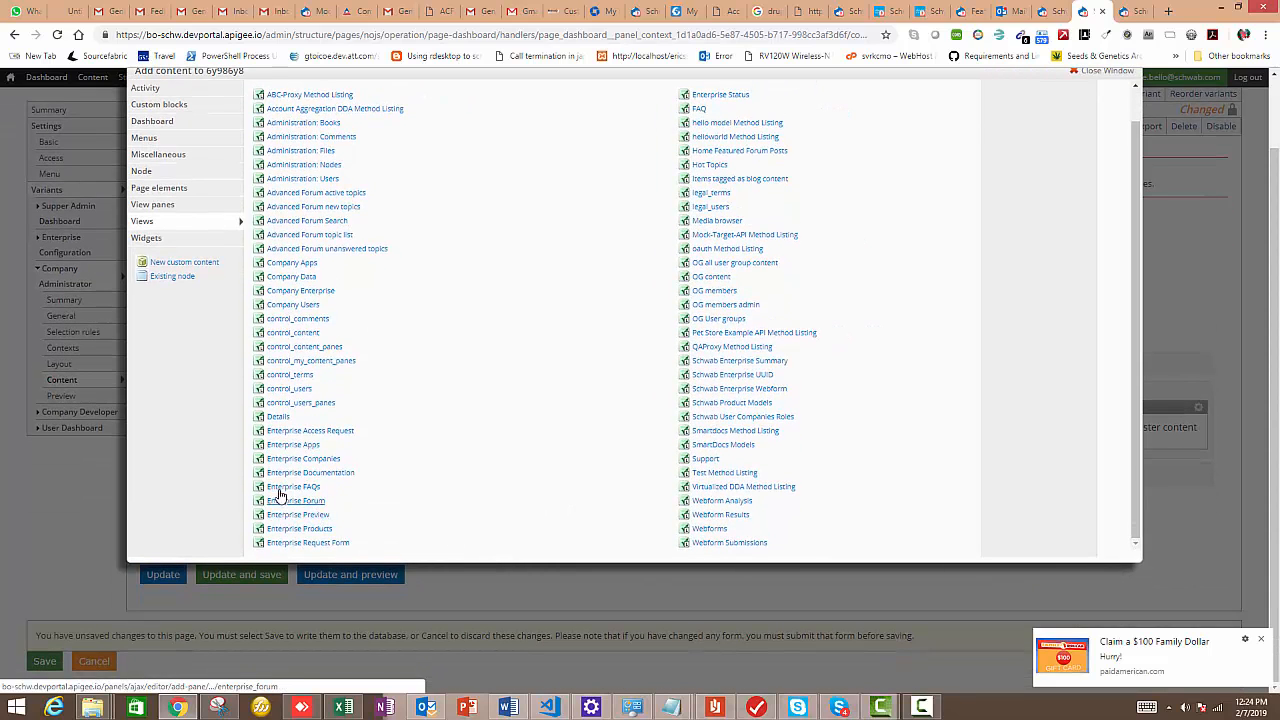
pyautogui.scroll(1, 351, 478)
pyautogui.scroll(3, 351, 478)
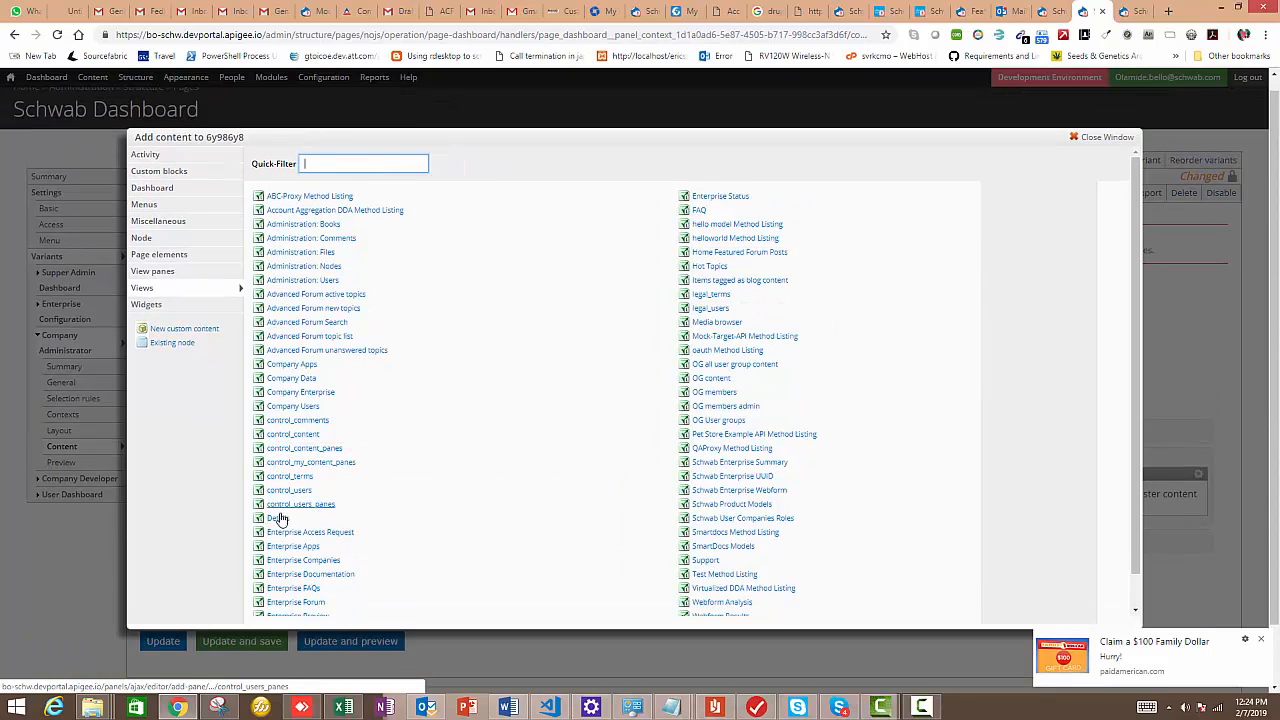
pyautogui.click(298, 393)
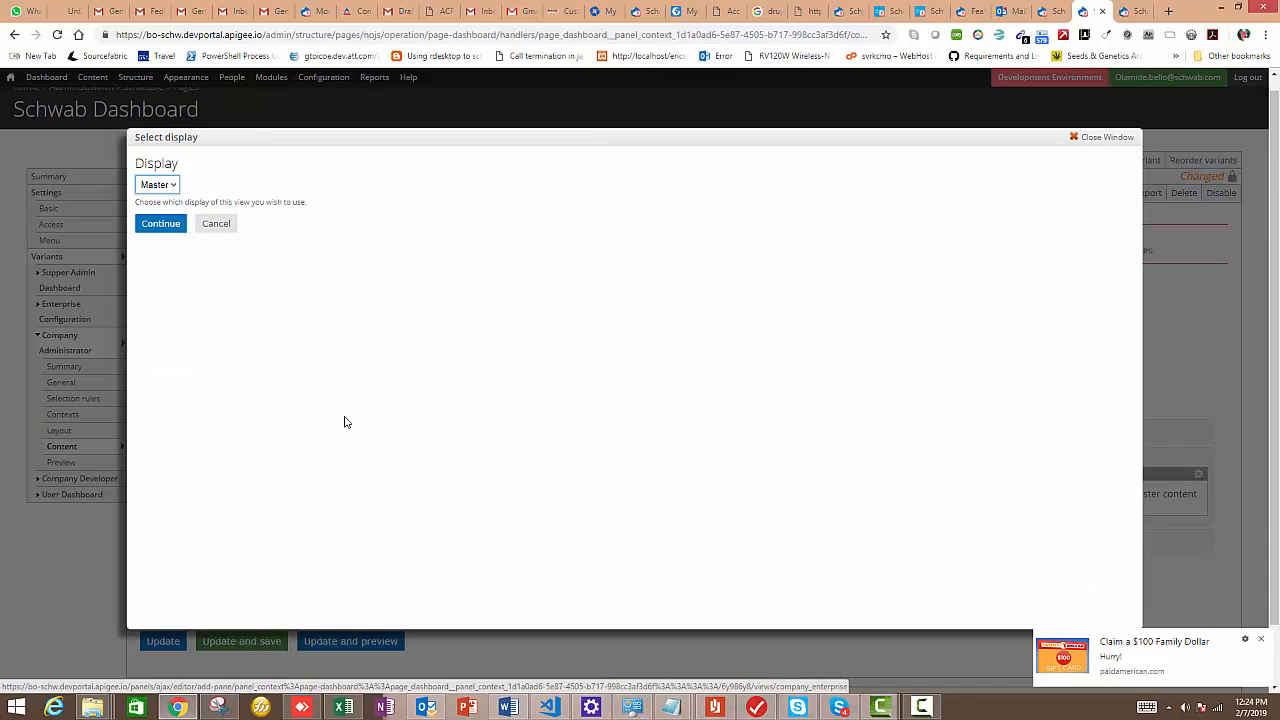
pyautogui.click(172, 187)
pyautogui.click(166, 226)
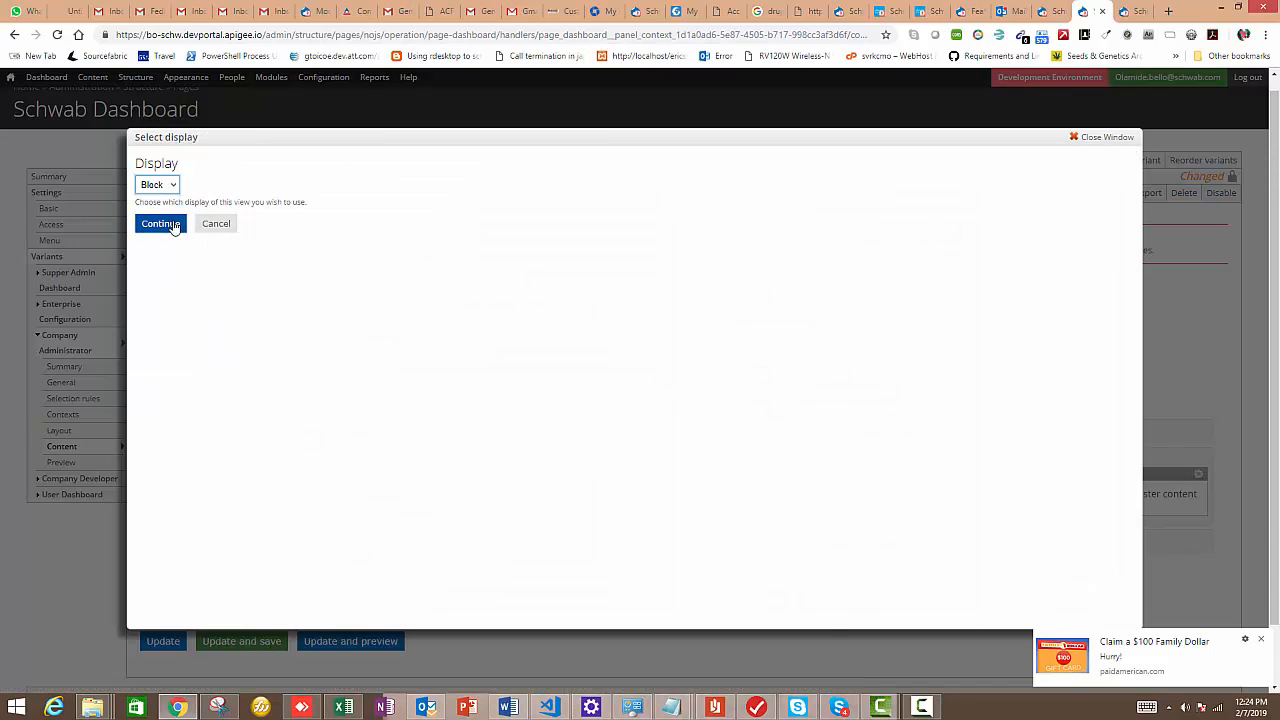
pyautogui.click(176, 225)
pyautogui.click(203, 512)
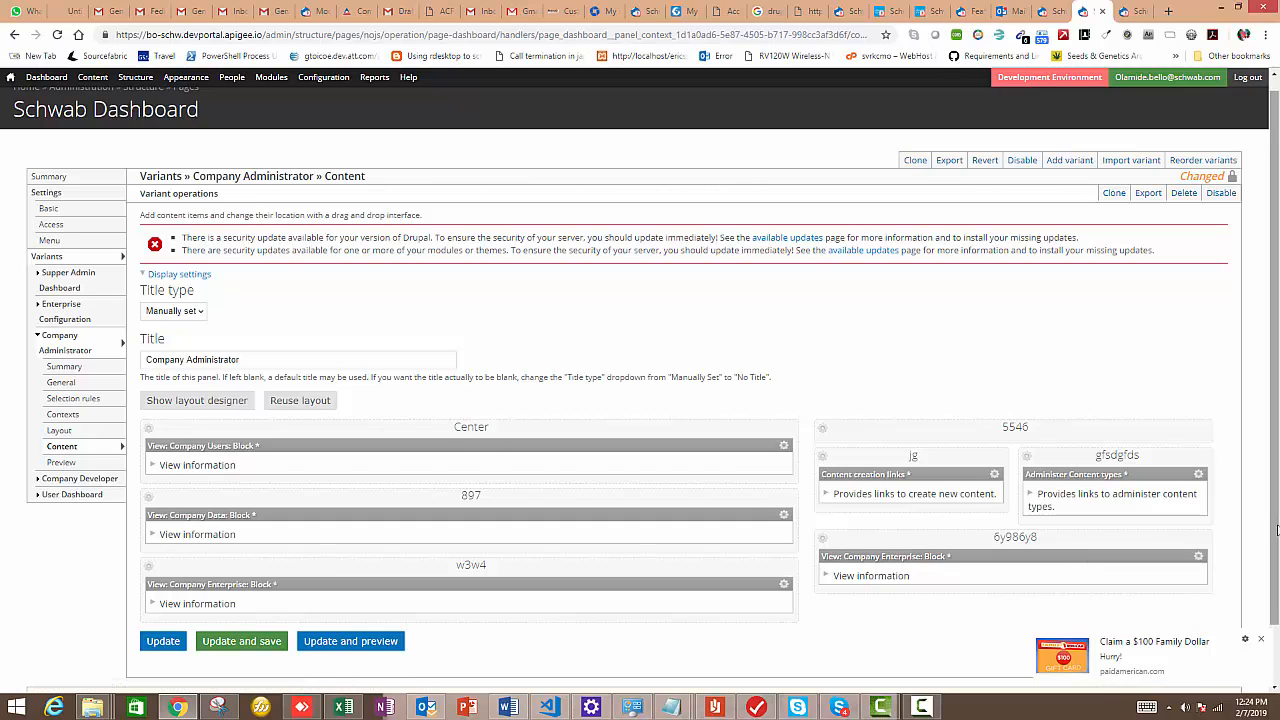
# - Dismiss the advertisement notification and move the Company Enterprise pane from the 6y986y8 region to the 5546 region
pyautogui.moveTo(1277, 530); pyautogui.dragTo(1277, 600)
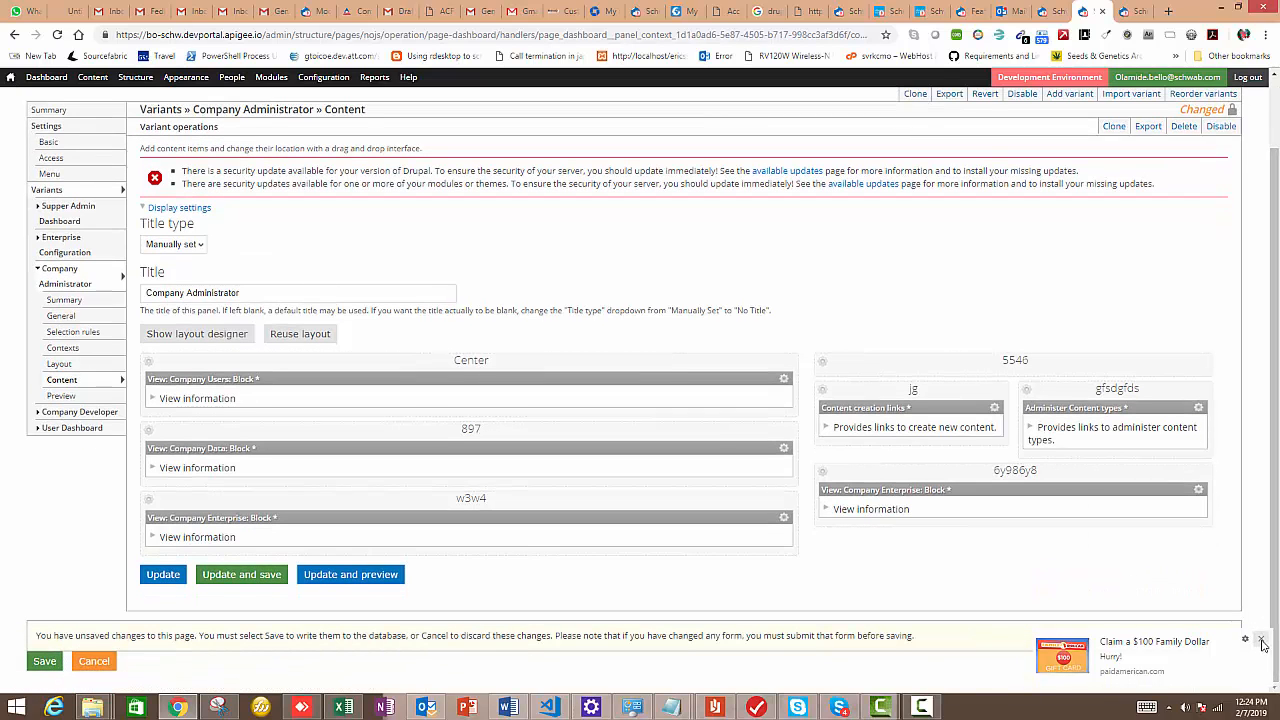
pyautogui.click(1262, 640)
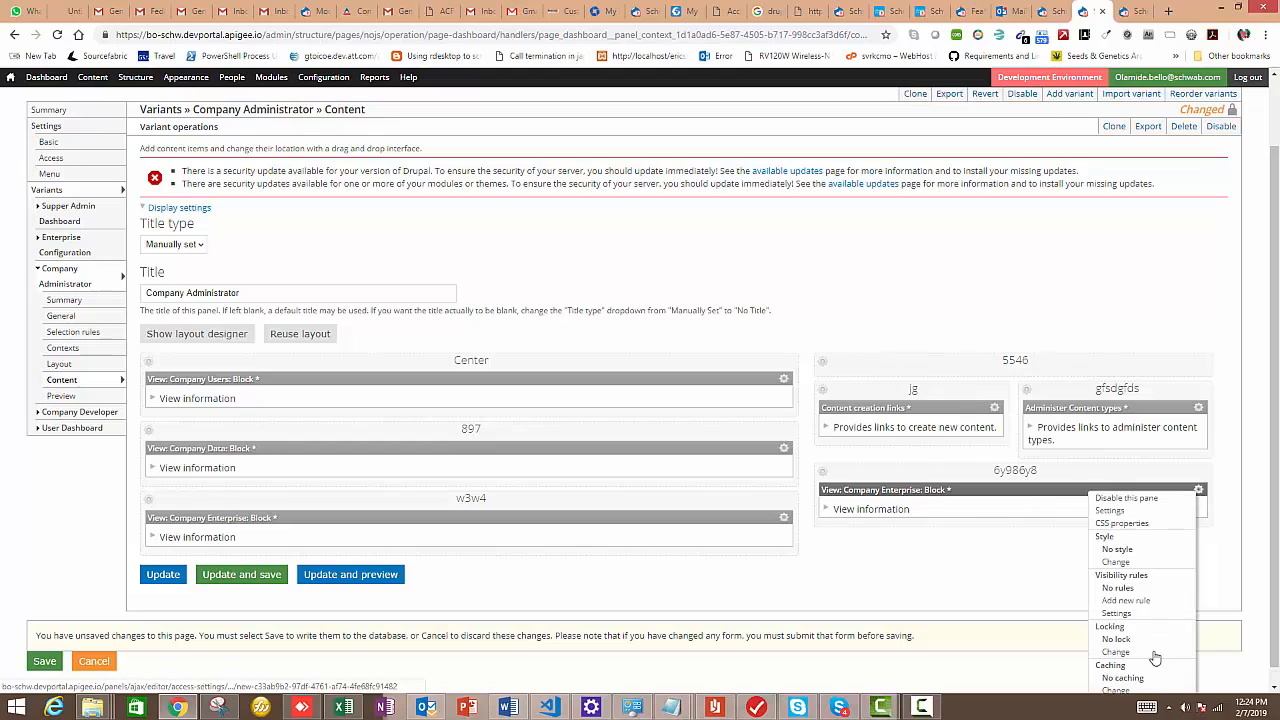
pyautogui.click(1198, 489)
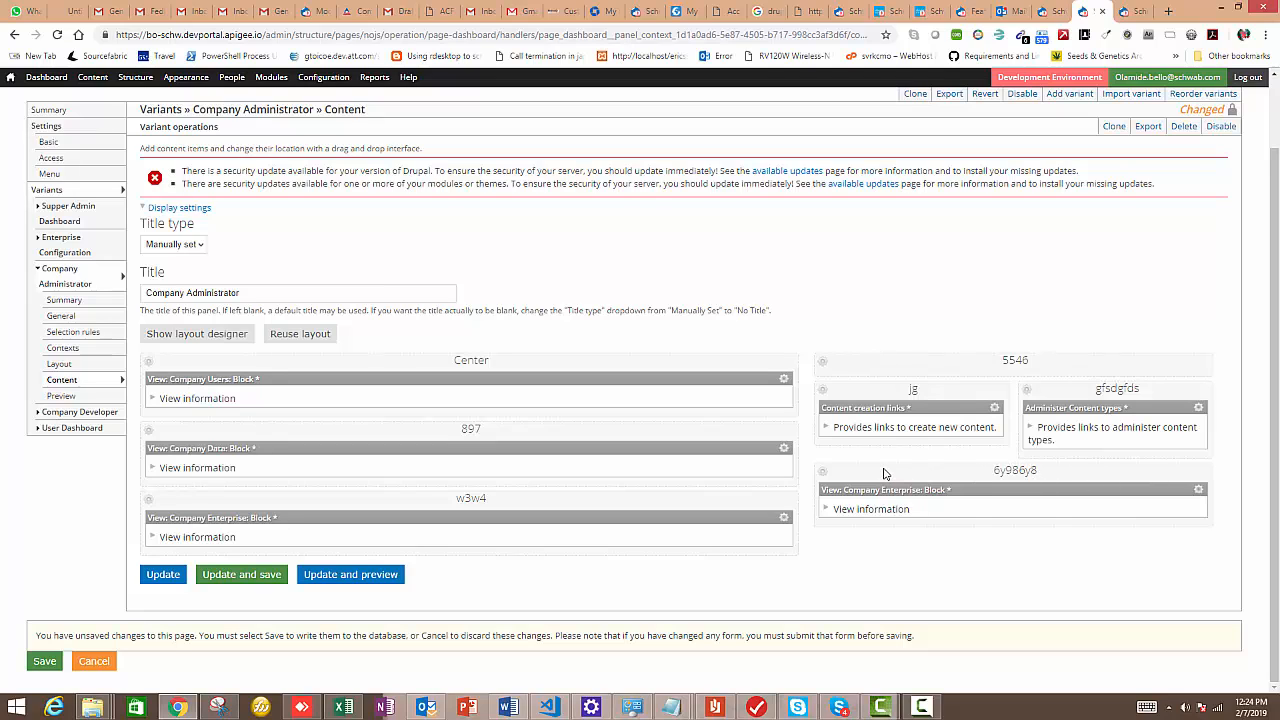
pyautogui.moveTo(880, 489); pyautogui.dragTo(911, 376)
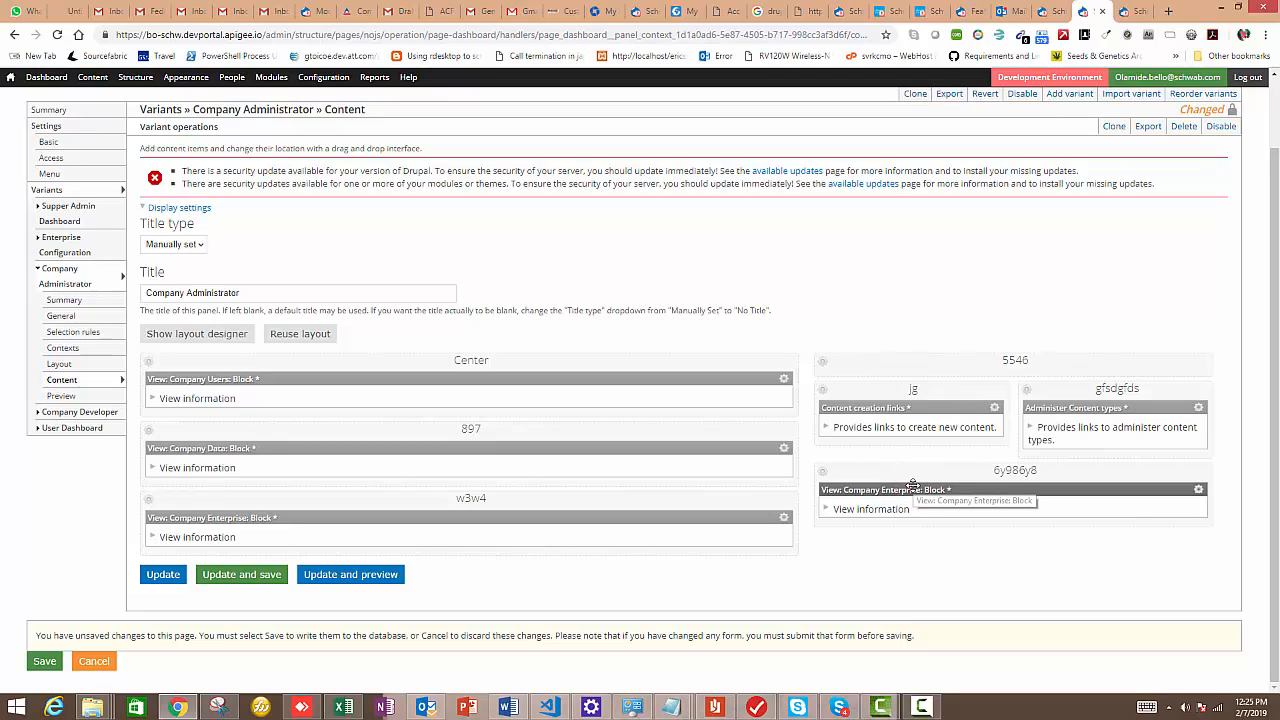
pyautogui.moveTo(912, 490); pyautogui.dragTo(918, 370)
# - Remove the Company Enterprise pane from the 5546 region
pyautogui.click(1198, 379)
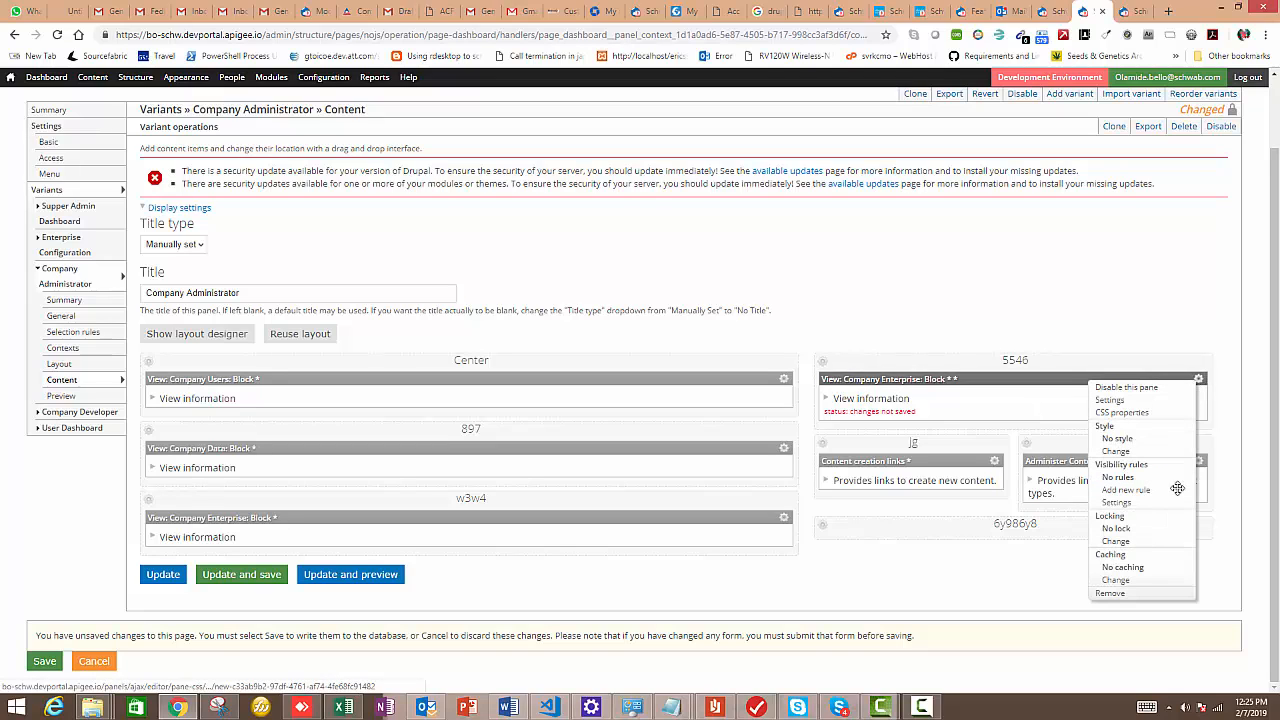
pyautogui.click(1110, 593)
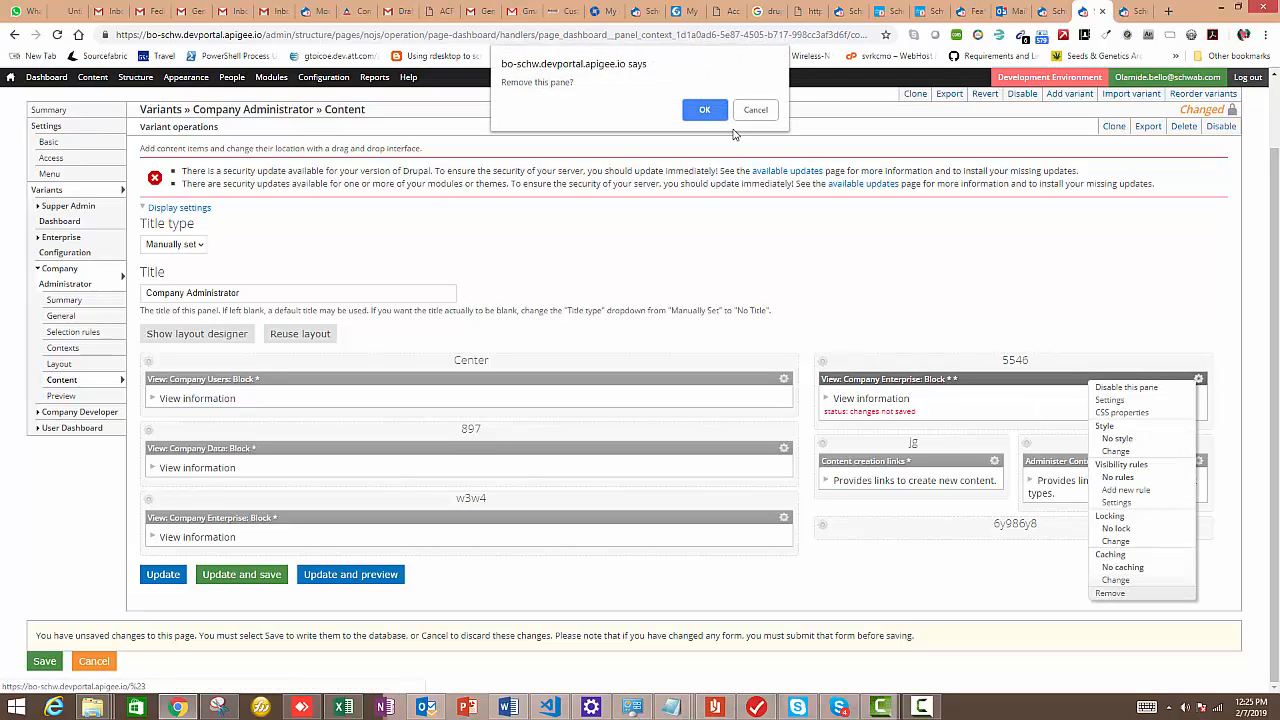
pyautogui.click(705, 112)
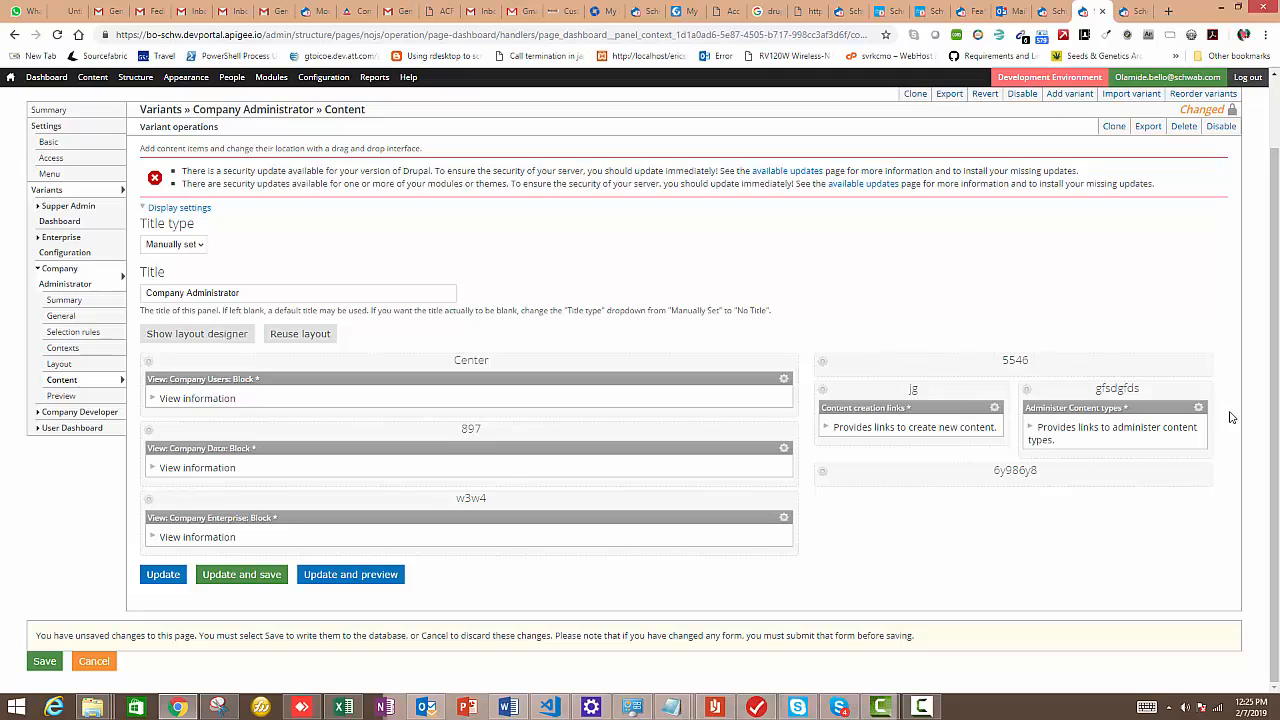
# - Add the Enterprise Products view to the 6y986y8 region using its Block display and the default view configuration
pyautogui.click(823, 476)
pyautogui.click(847, 474)
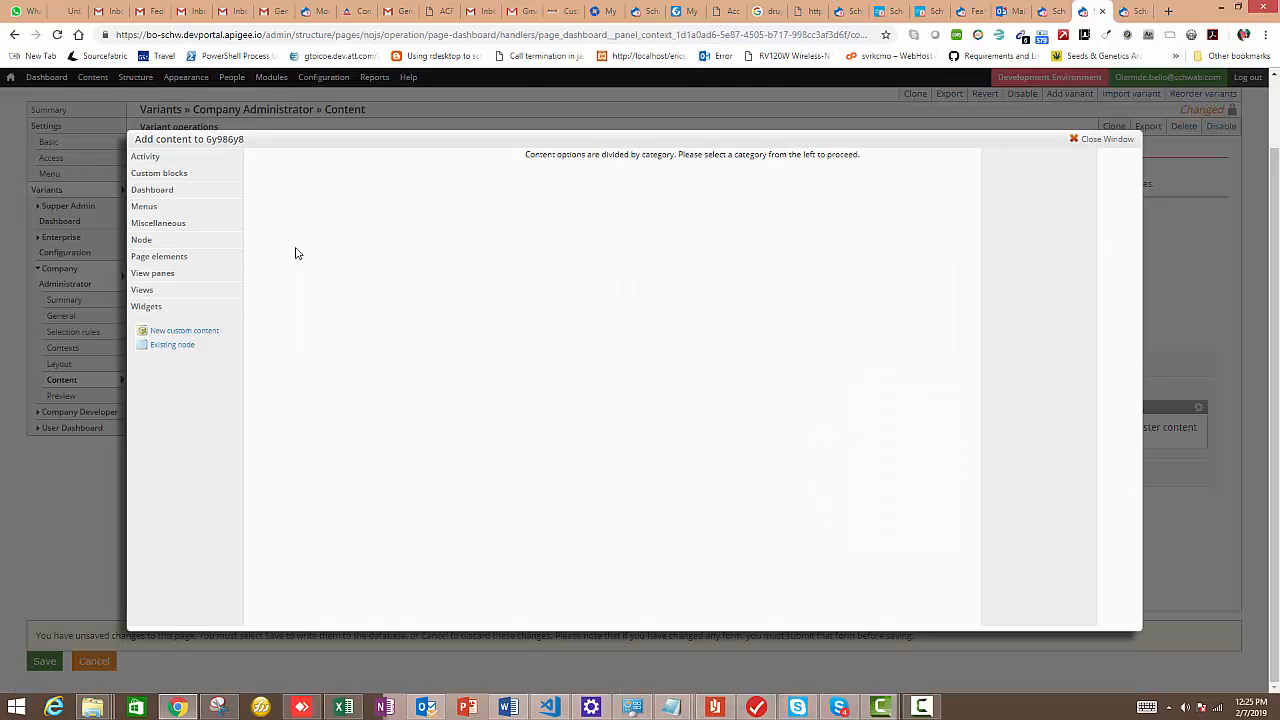
pyautogui.click(143, 290)
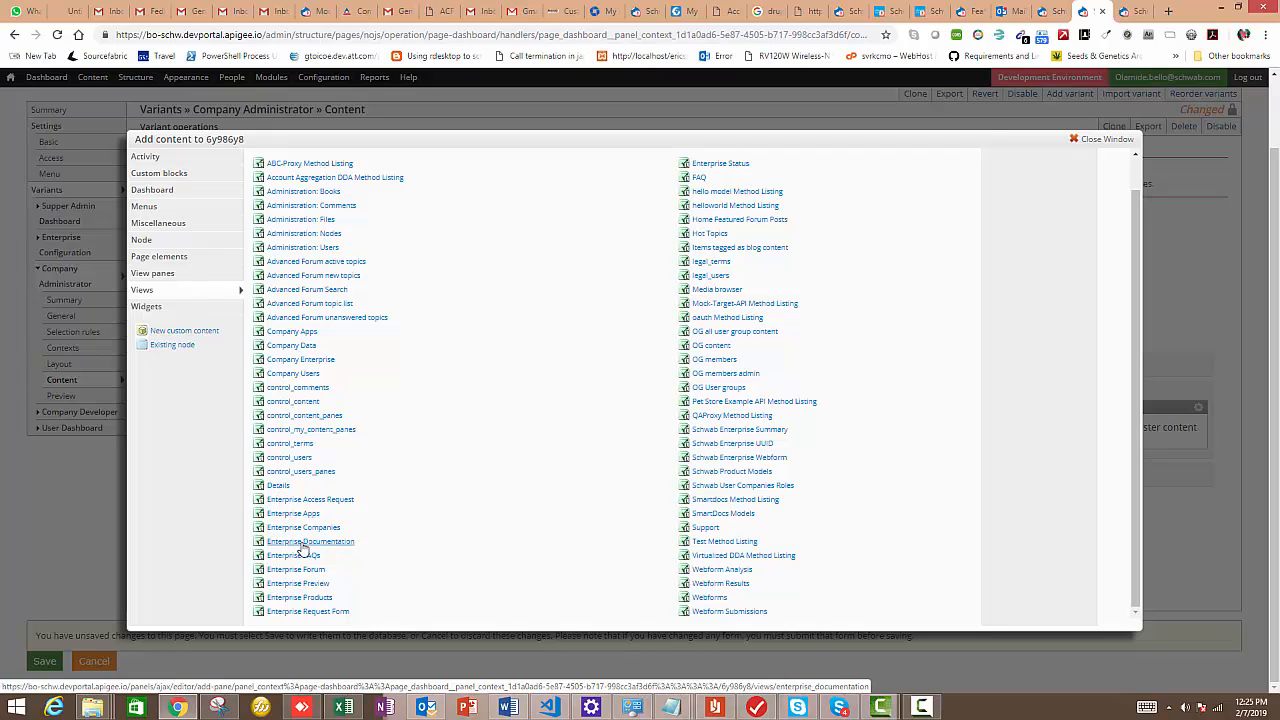
pyautogui.click(294, 599)
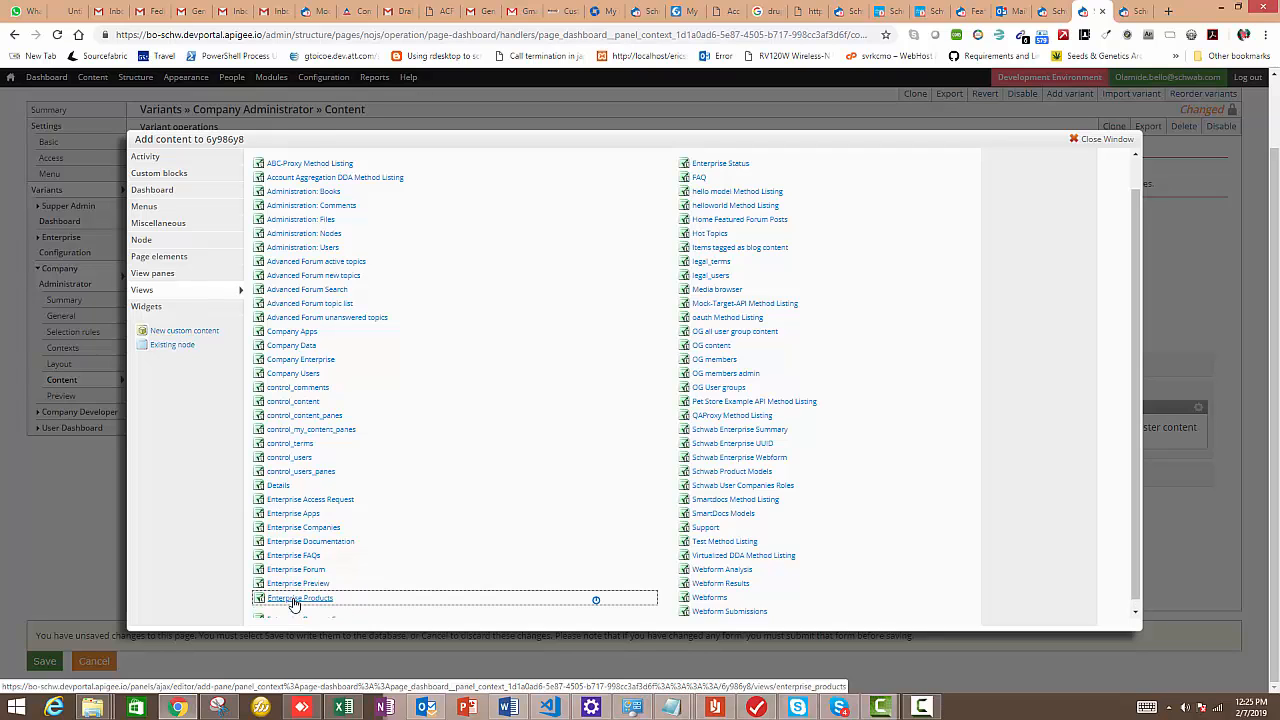
pyautogui.click(172, 187)
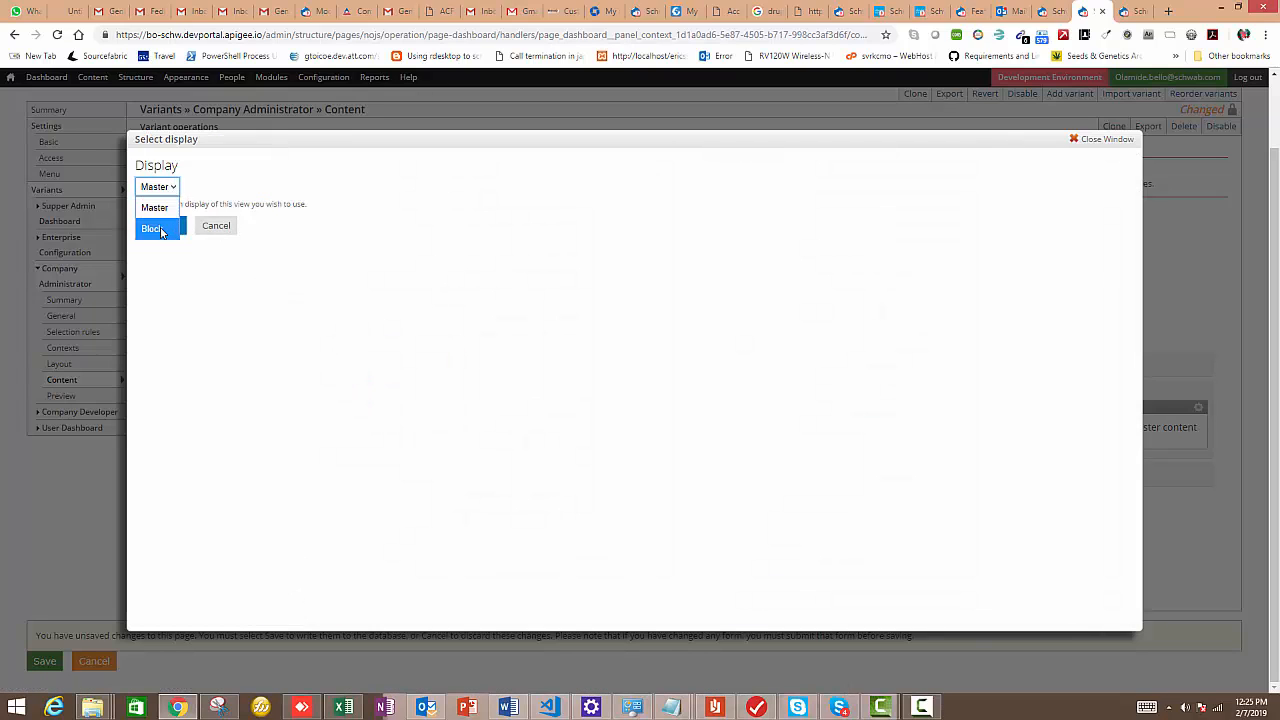
pyautogui.click(155, 219)
pyautogui.click(160, 226)
pyautogui.click(196, 514)
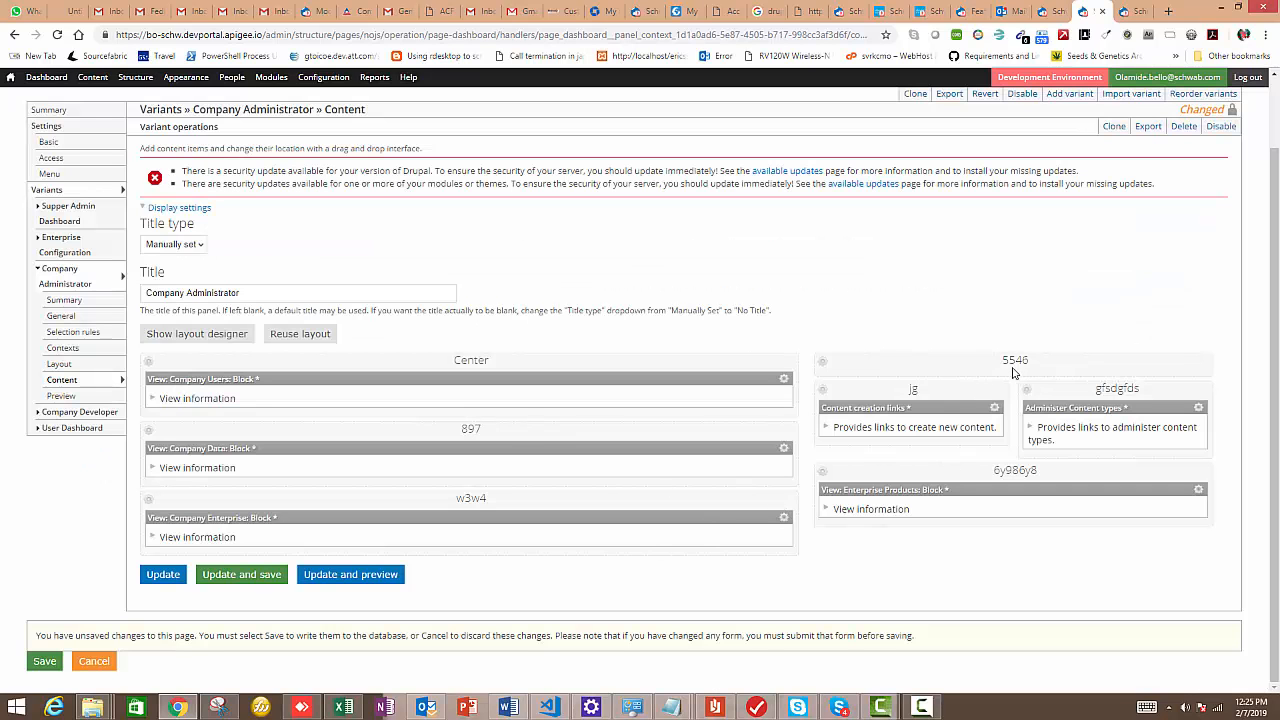
# - Add the Overview - Content & User accounts pane from the Dashboard category to the 5546 region with its default options
pyautogui.click(824, 366)
pyautogui.click(845, 364)
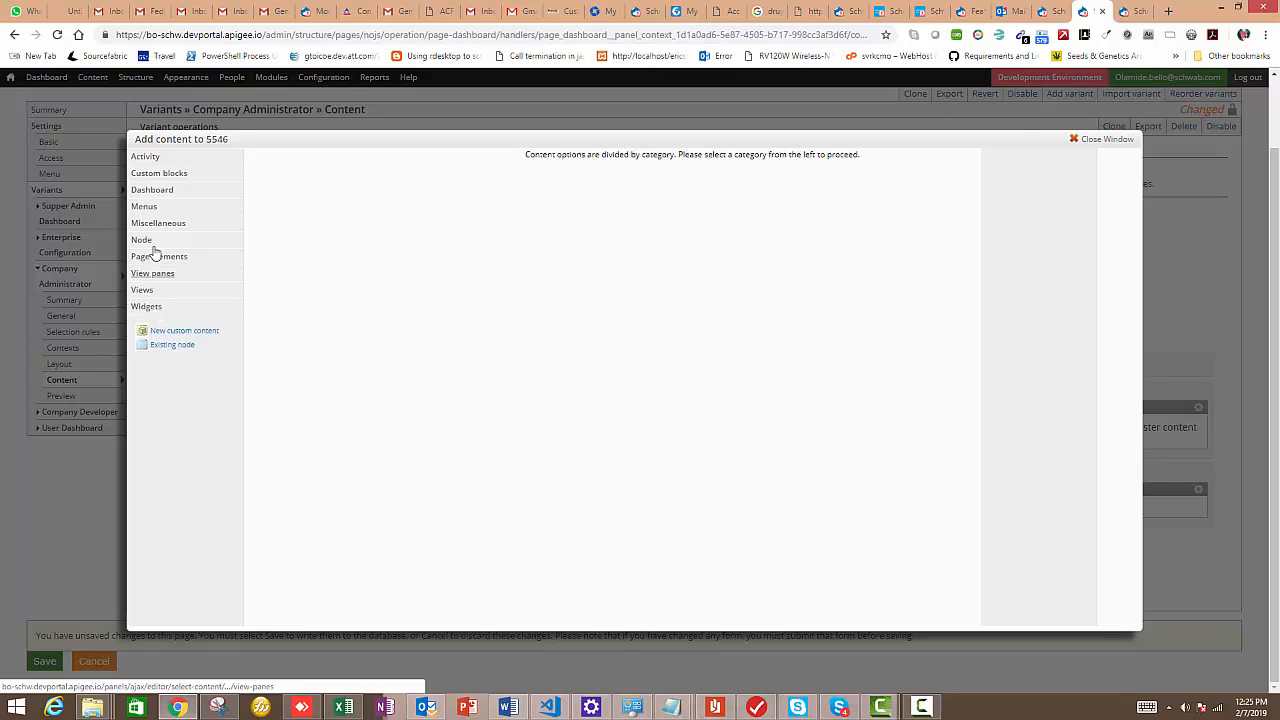
pyautogui.click(147, 177)
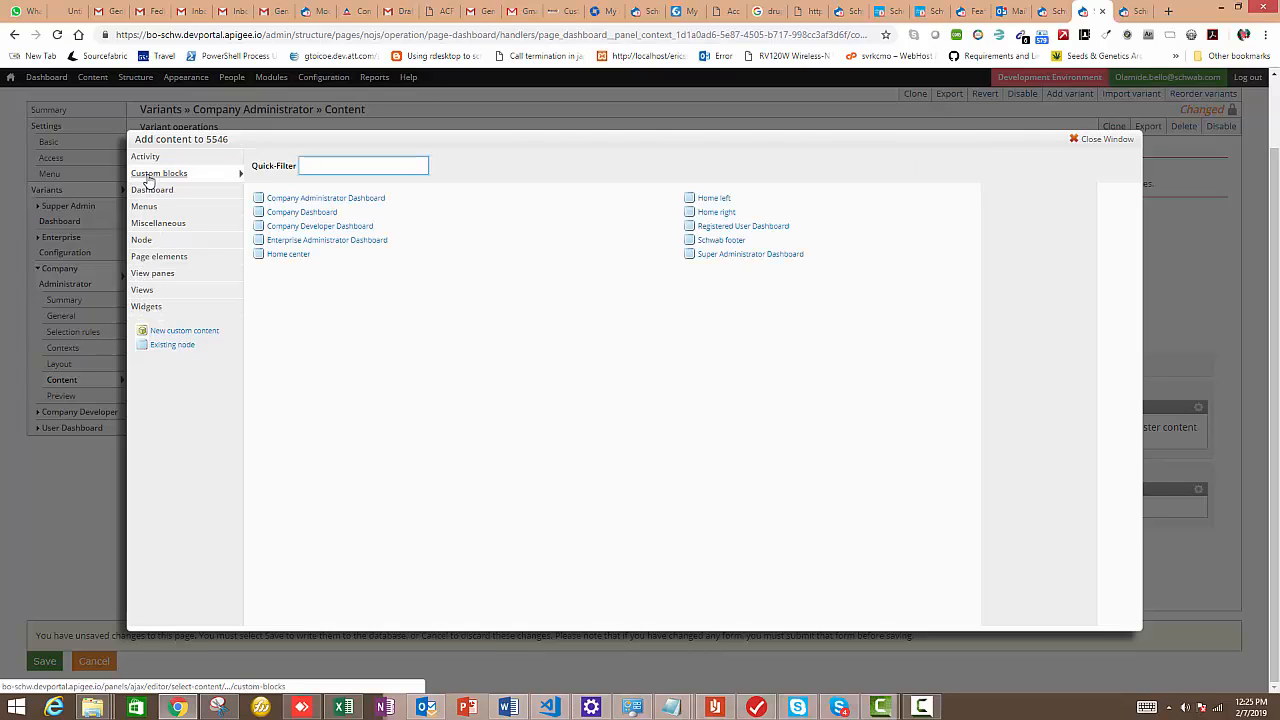
pyautogui.click(146, 159)
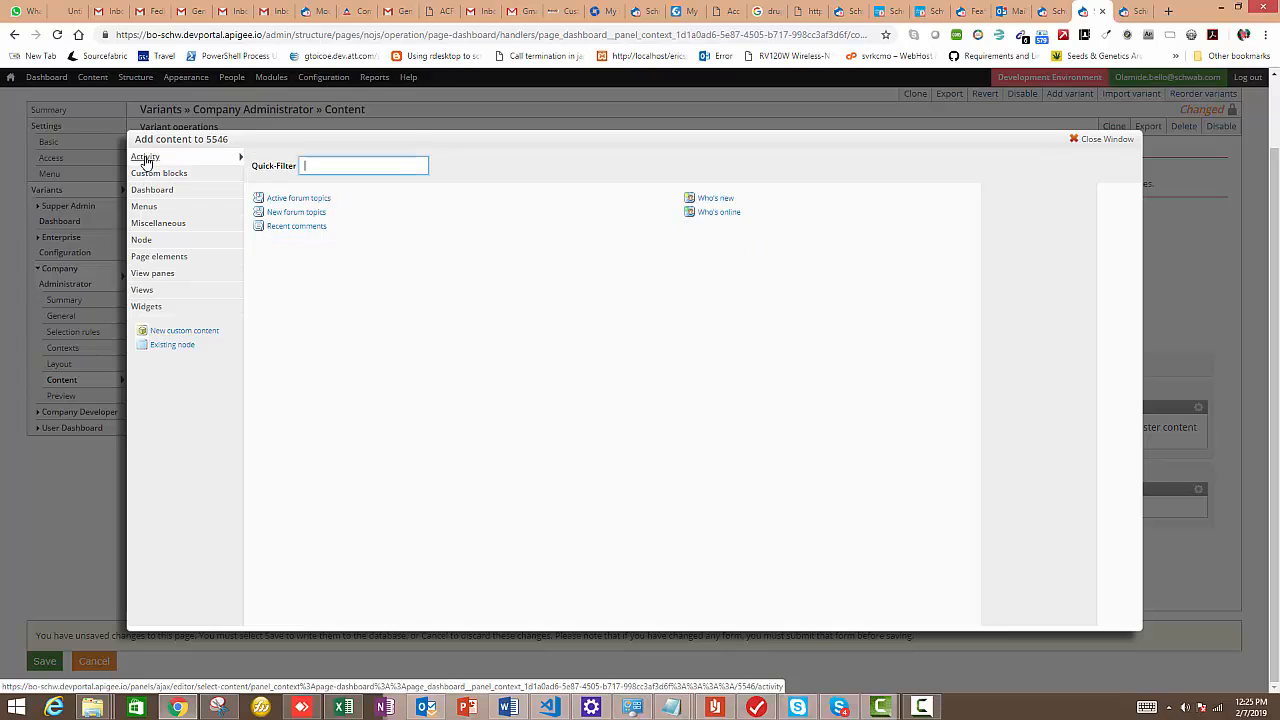
pyautogui.click(151, 174)
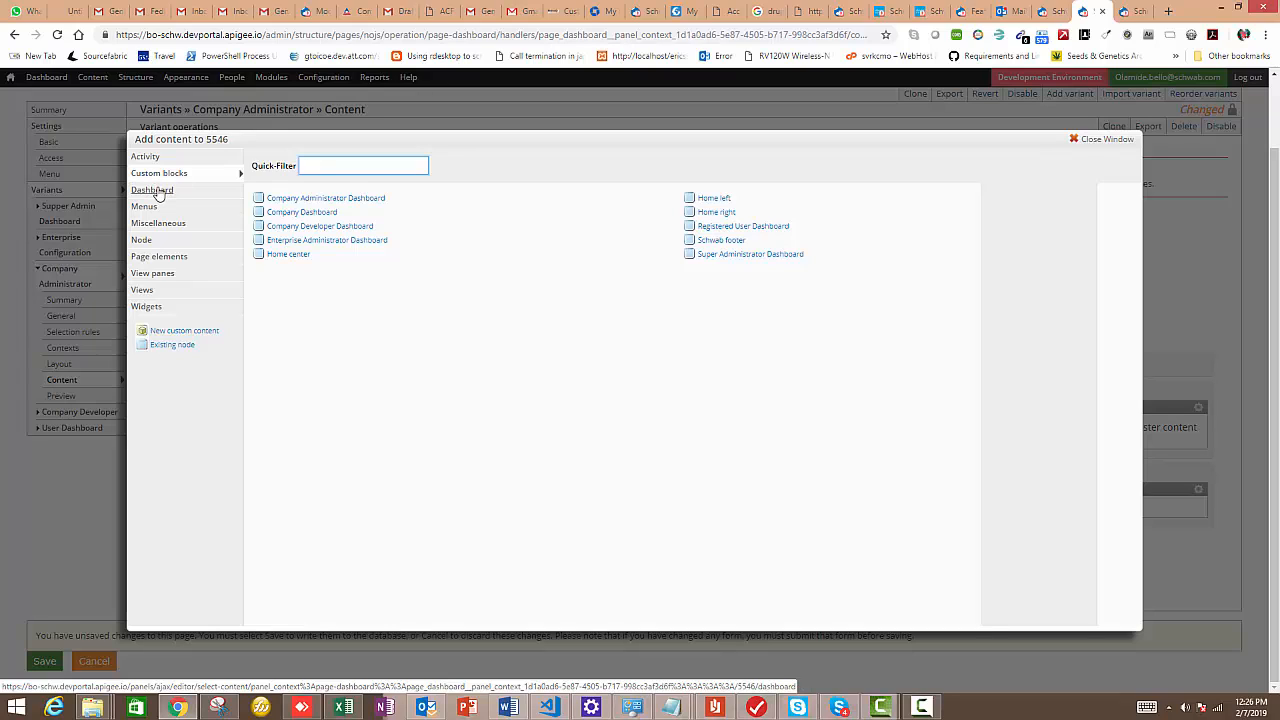
pyautogui.click(157, 191)
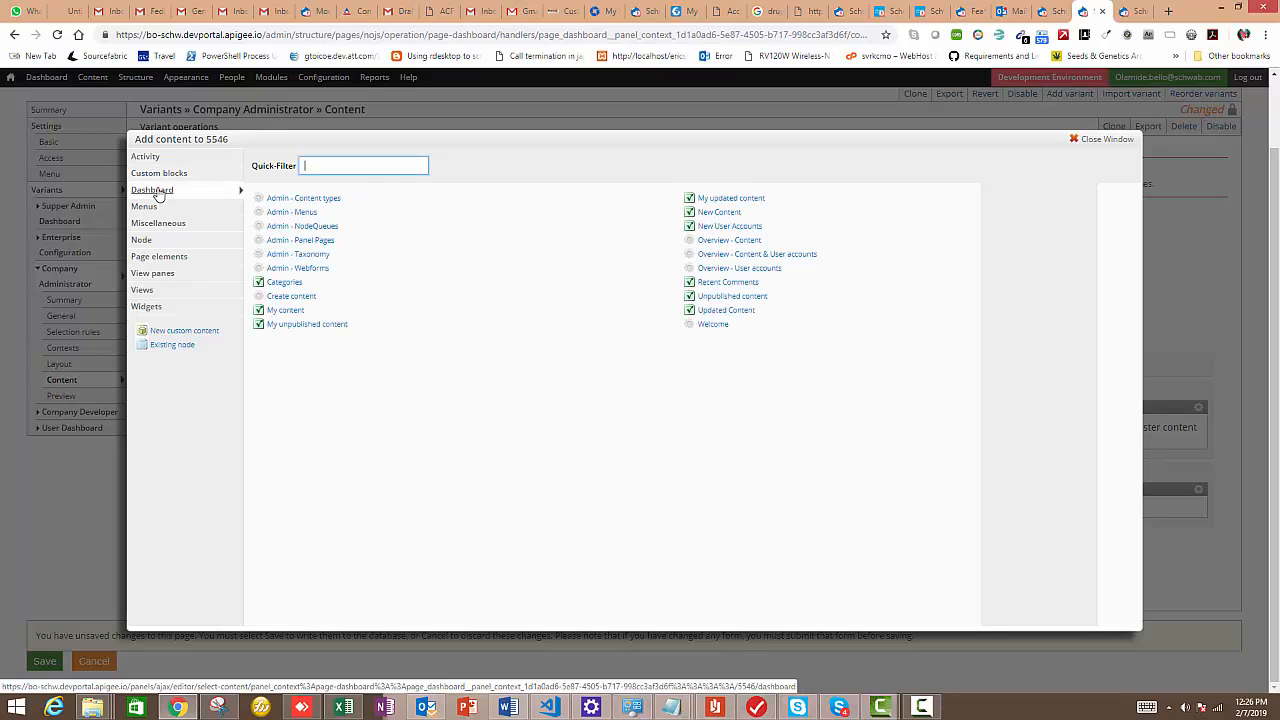
pyautogui.click(750, 254)
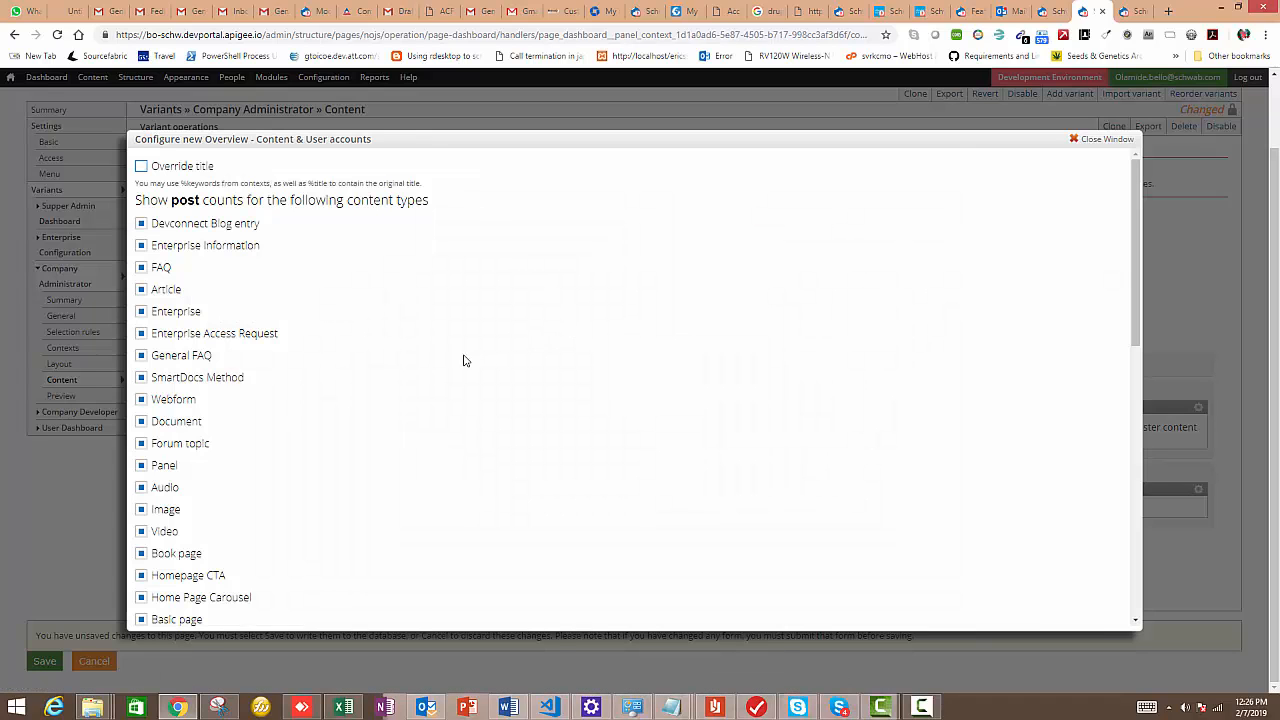
pyautogui.scroll(-3, 283, 617)
pyautogui.scroll(-3, 606, 523)
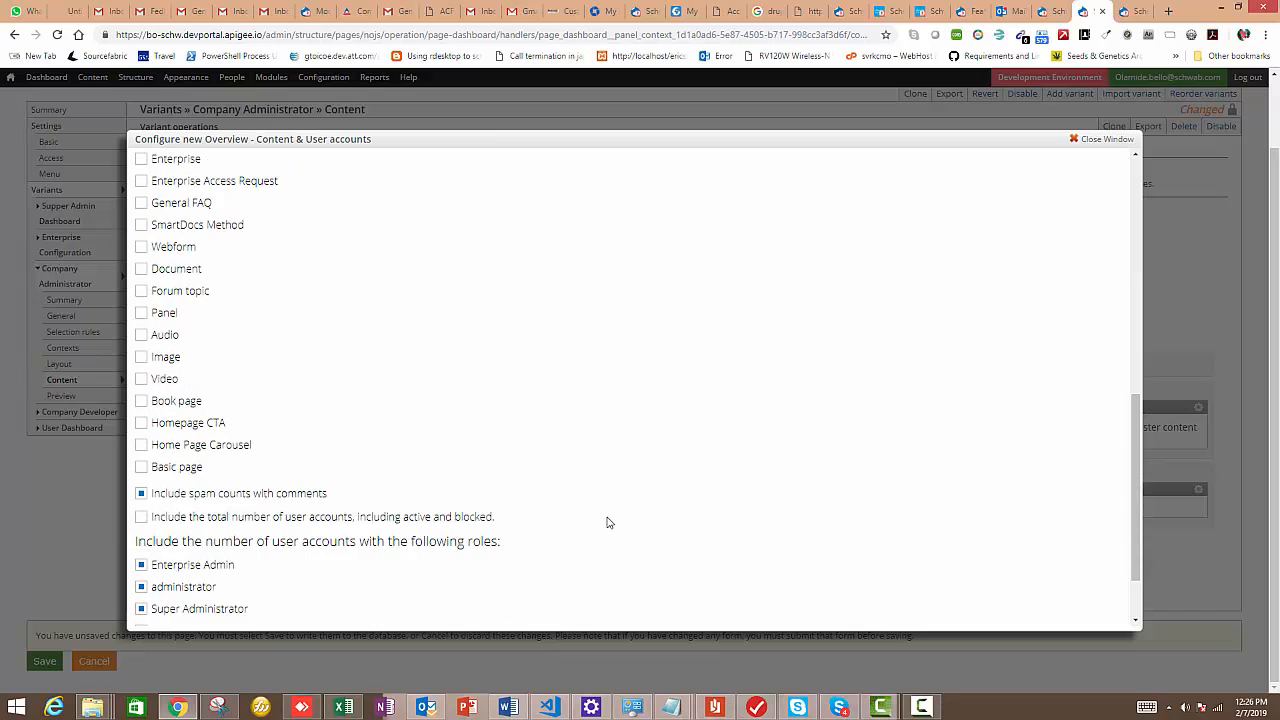
pyautogui.scroll(3, 607, 522)
pyautogui.scroll(-5, 743, 543)
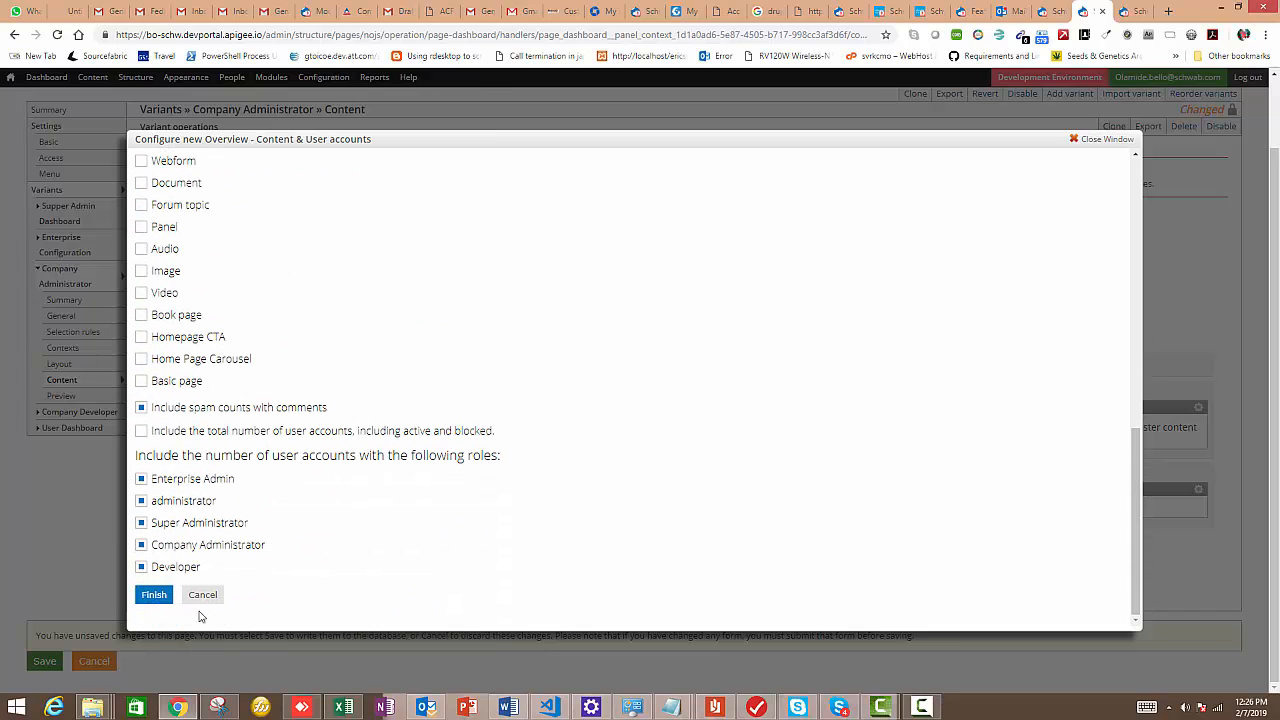
pyautogui.click(154, 594)
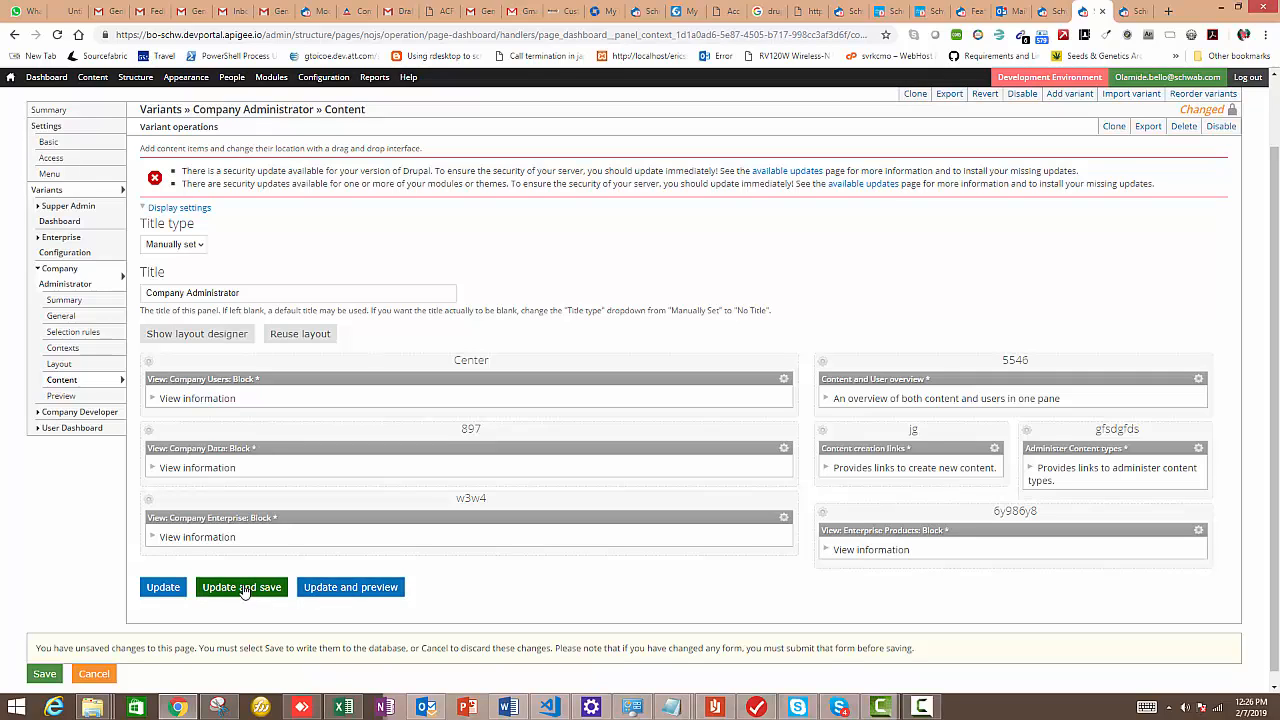
# - Update the Company Administrator variant's content and save it
pyautogui.click(180, 596)
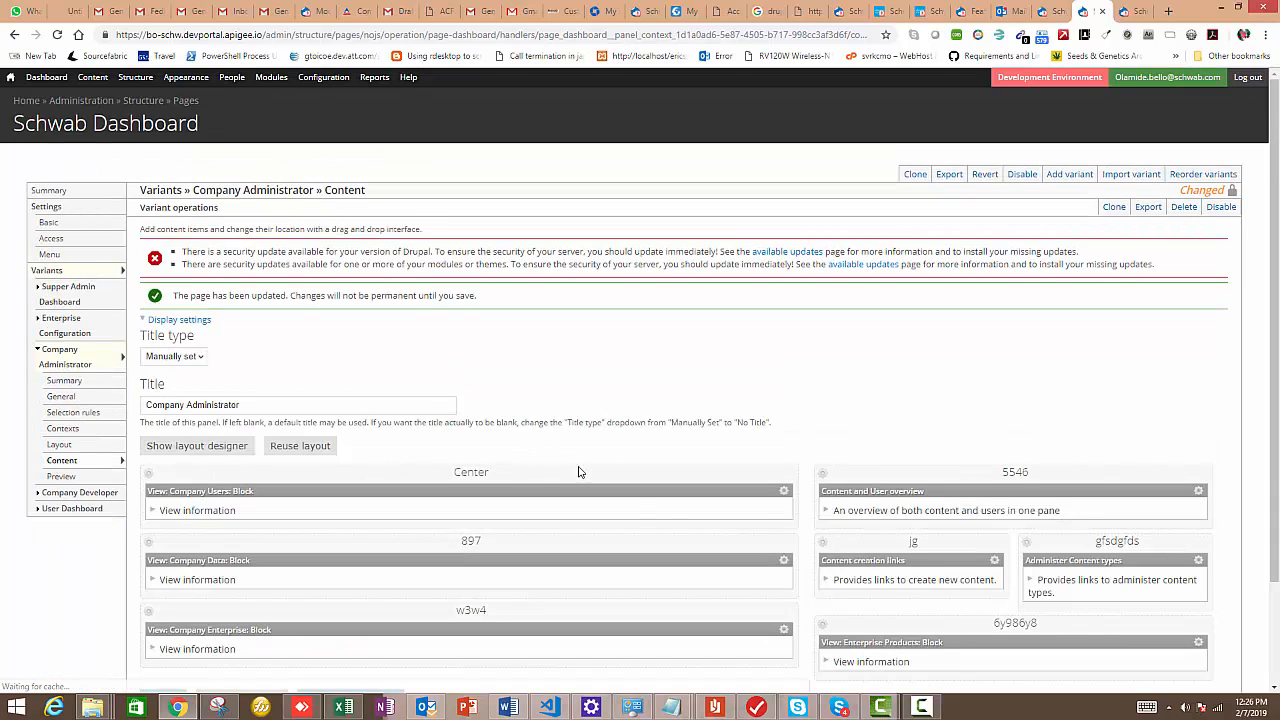
pyautogui.scroll(-2, 651, 517)
pyautogui.click(262, 577)
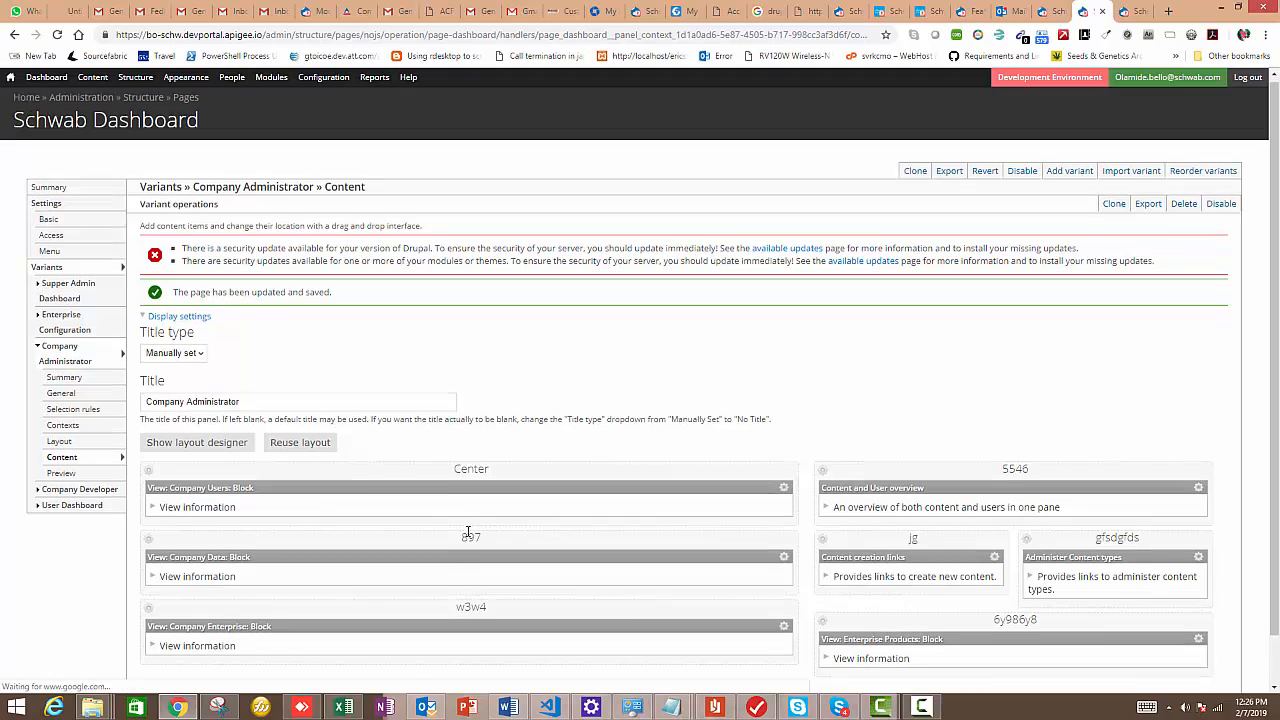
# - Preview the updated Company Administrator variant, review its panes, and save the Schwab Dashboard page
pyautogui.scroll(-1, 516, 555)
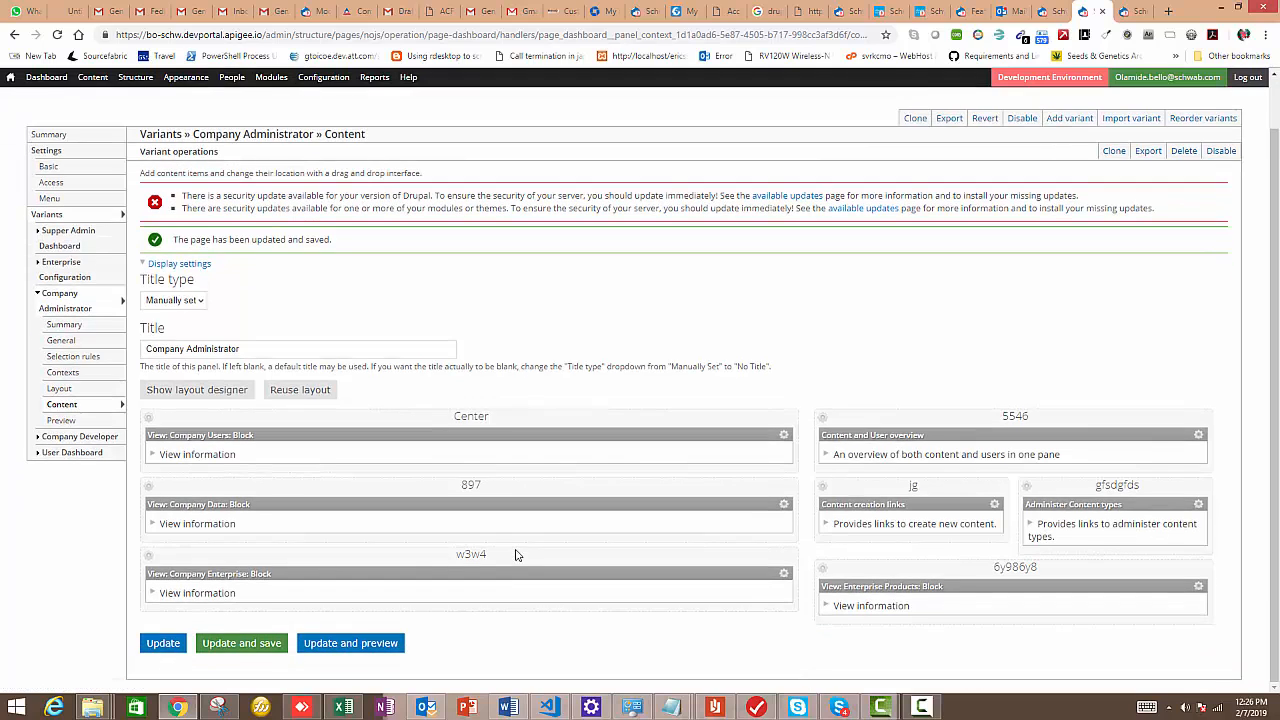
pyautogui.click(352, 644)
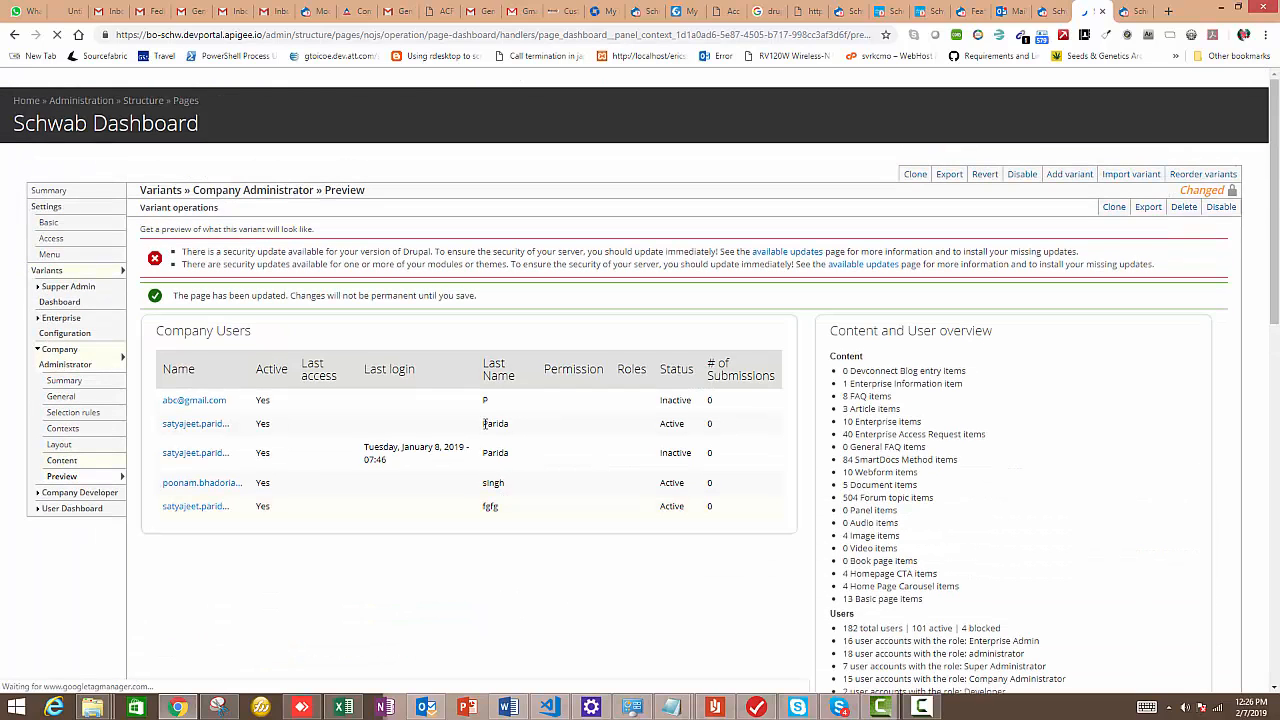
pyautogui.scroll(-10, 630, 470)
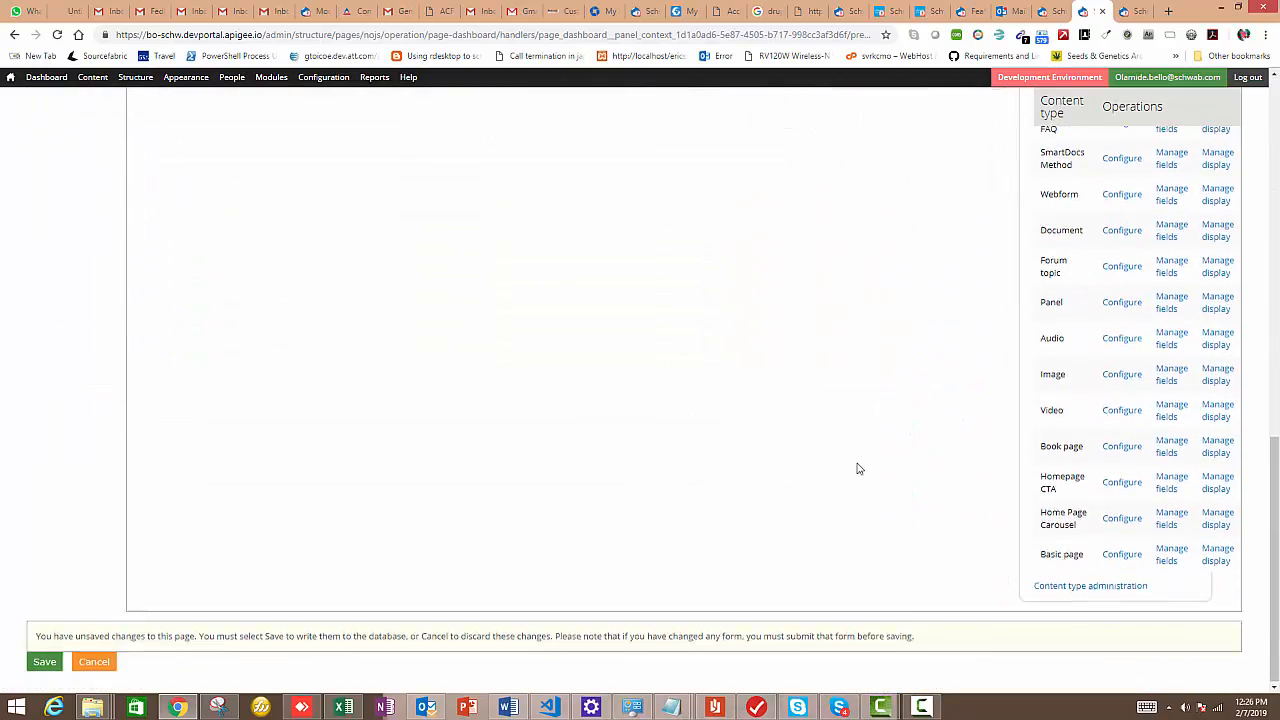
pyautogui.scroll(5, 856, 467)
pyautogui.scroll(-3, 857, 466)
pyautogui.scroll(-3, 856, 467)
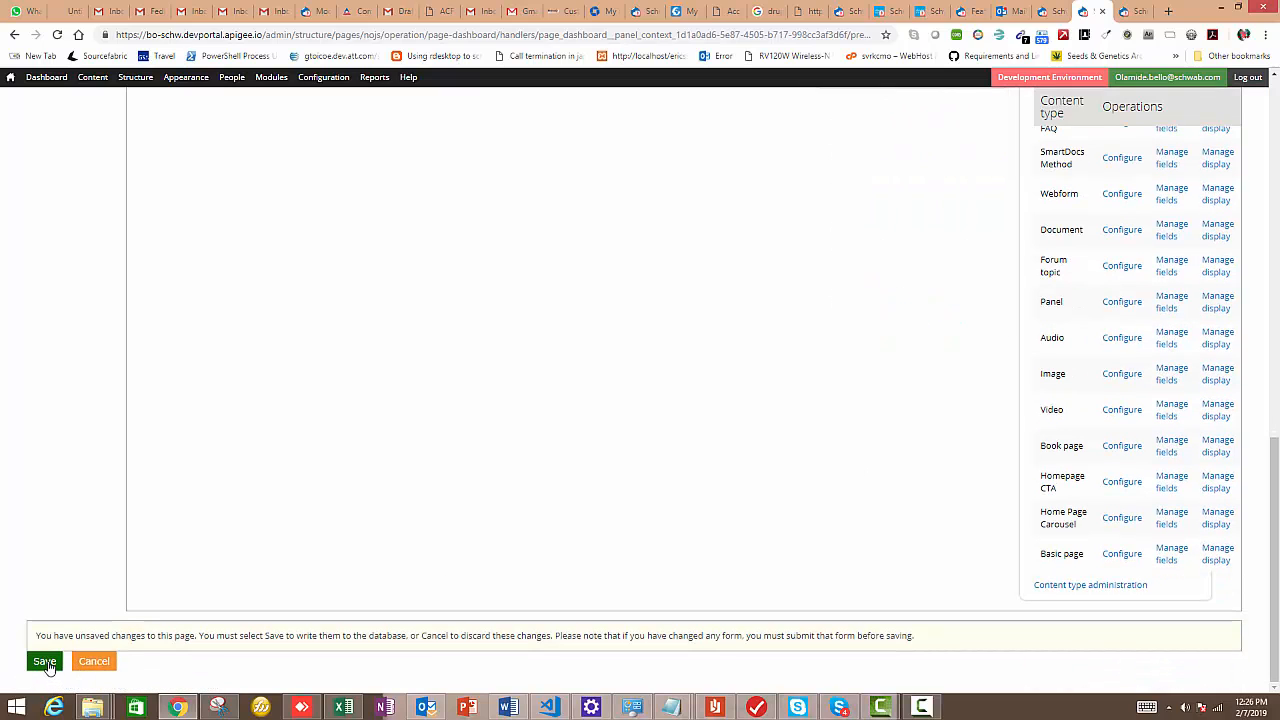
pyautogui.click(45, 662)
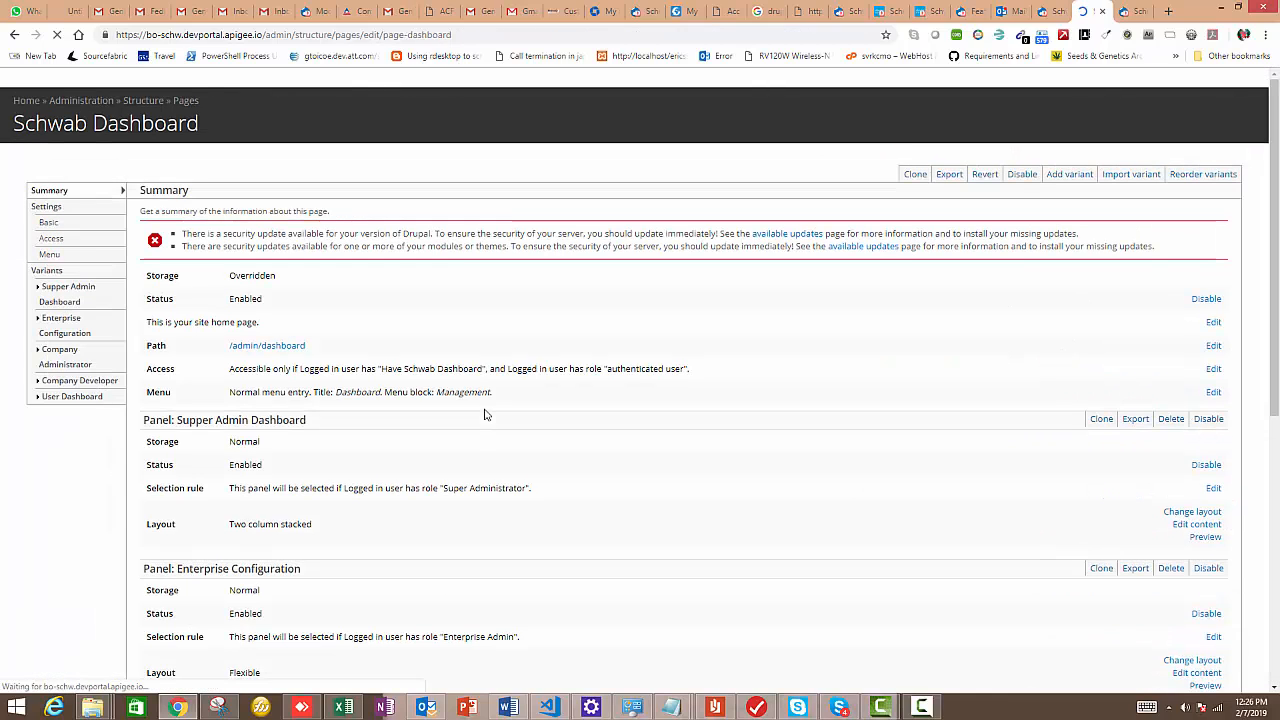
# - Open the Company Administrator variant's preview and examine how its panes are arranged across the page
pyautogui.scroll(-3, 668, 477)
pyautogui.scroll(3, 668, 477)
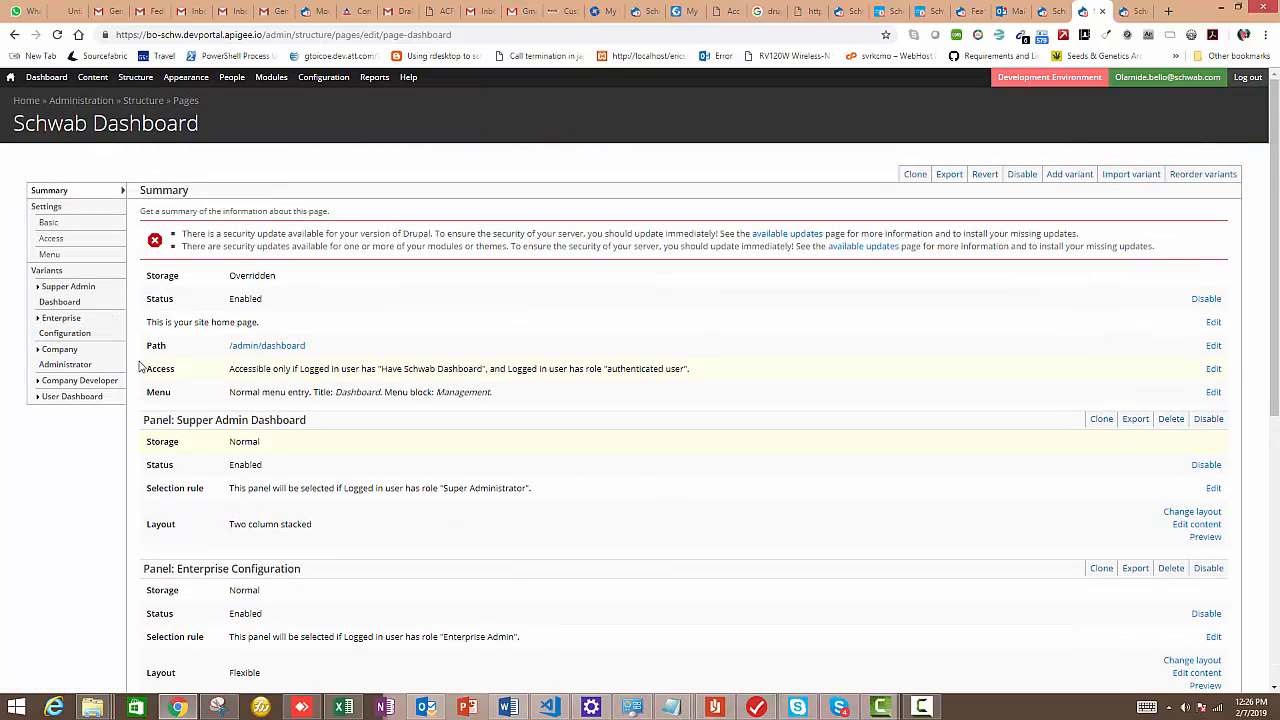
pyautogui.click(67, 358)
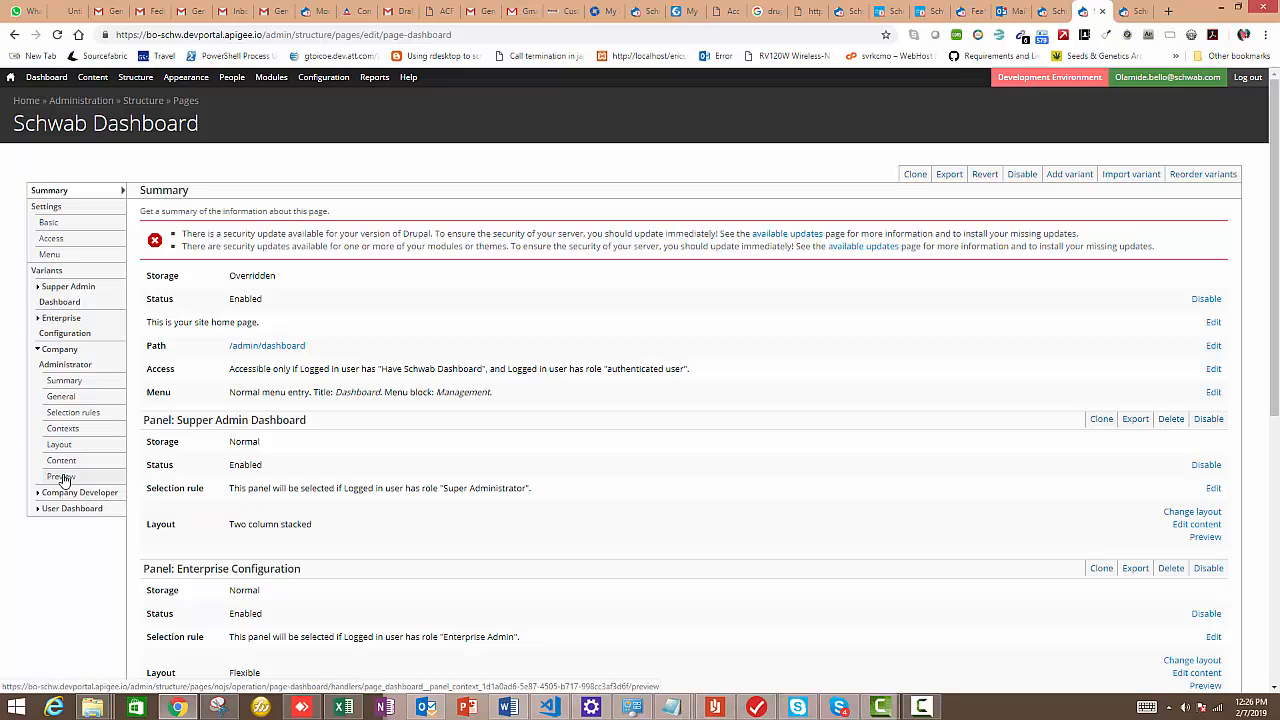
pyautogui.click(62, 477)
pyautogui.scroll(-1, 943, 437)
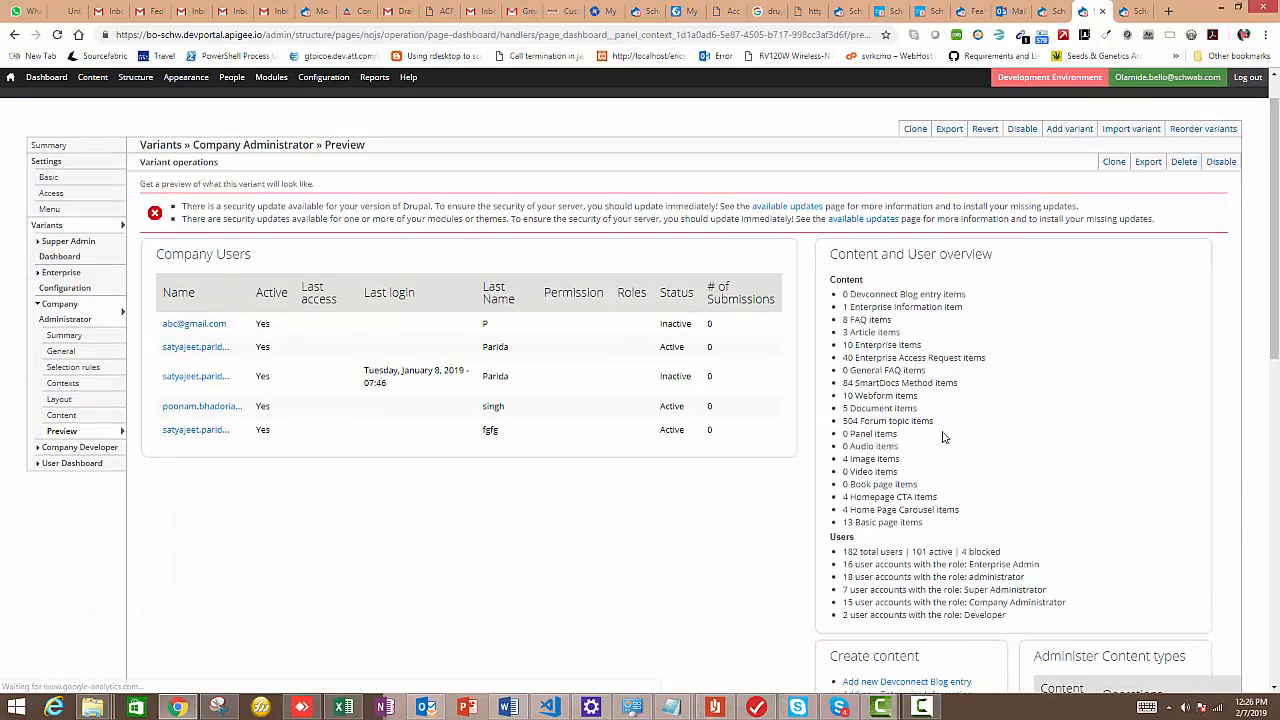
pyautogui.scroll(-5, 943, 437)
pyautogui.scroll(-2, 1110, 425)
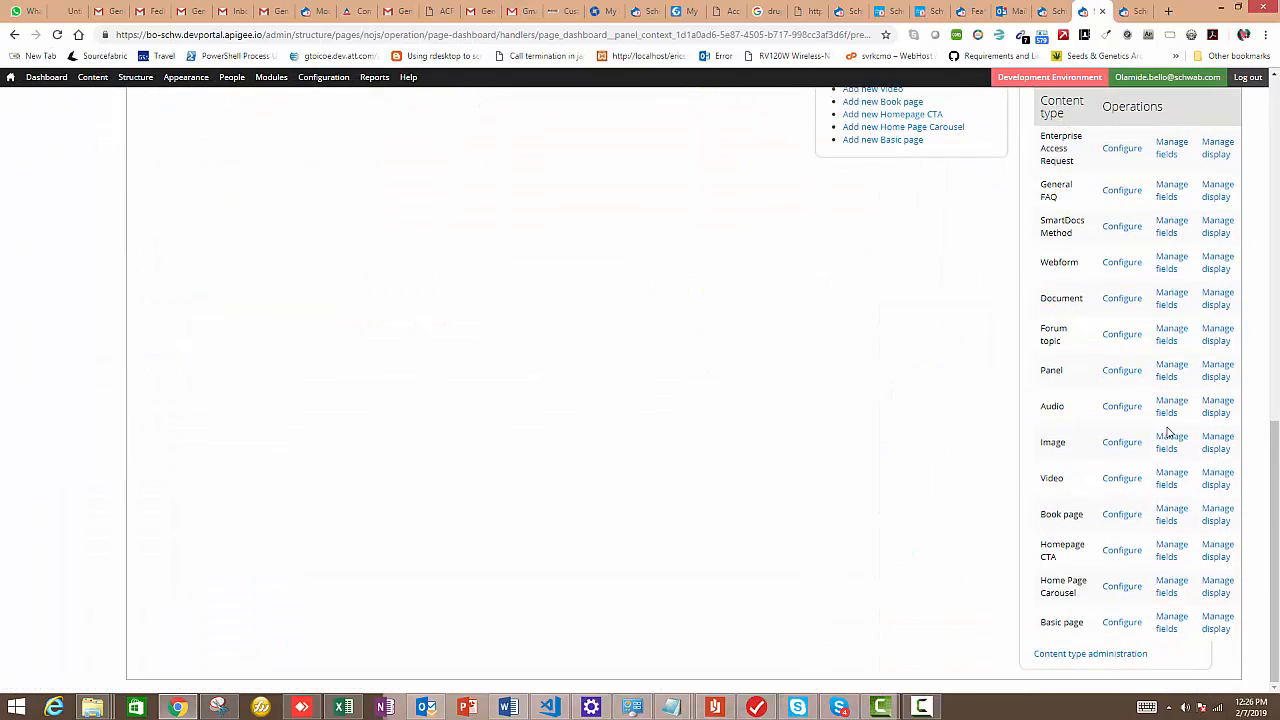
pyautogui.scroll(4, 1168, 432)
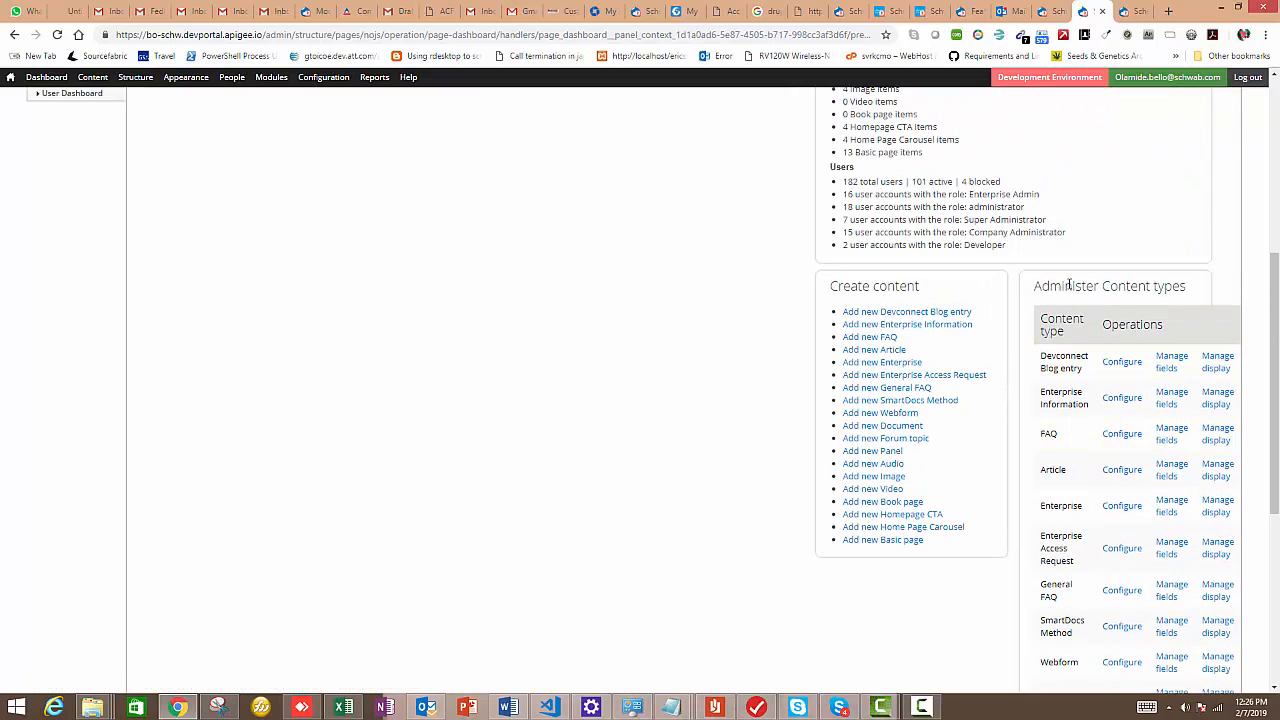
pyautogui.scroll(2, 1157, 322)
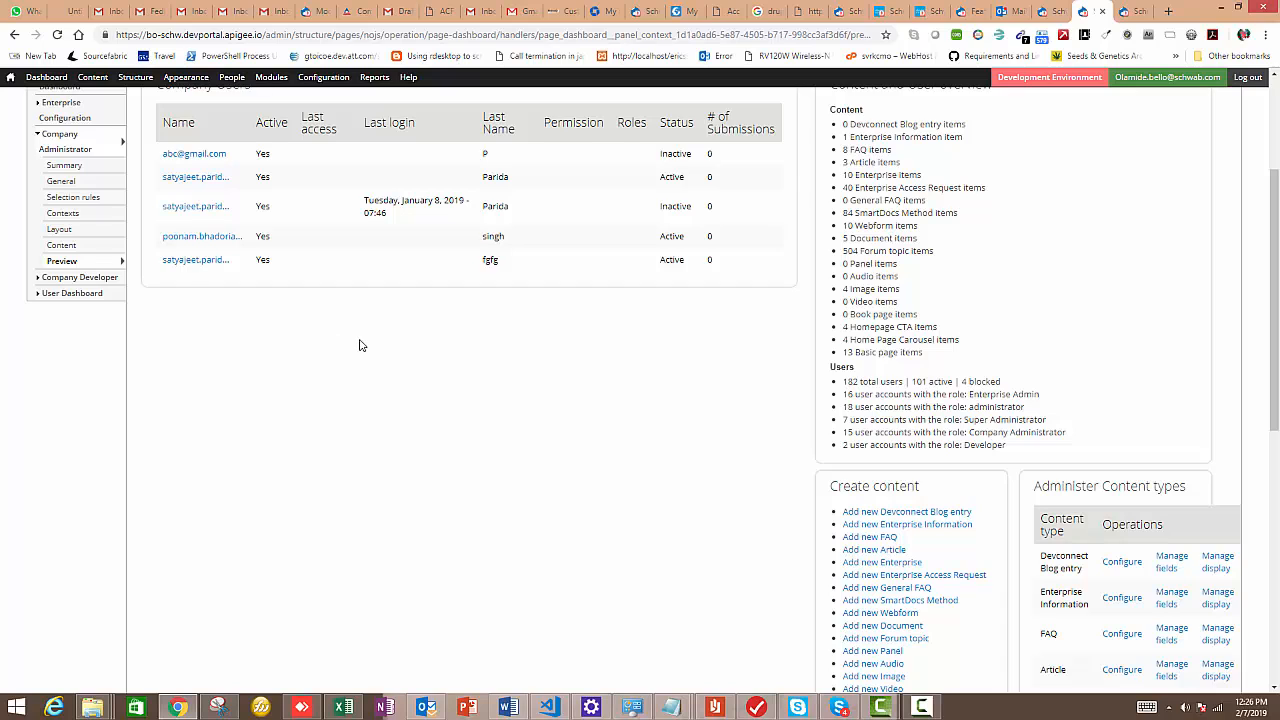
pyautogui.scroll(1, 364, 352)
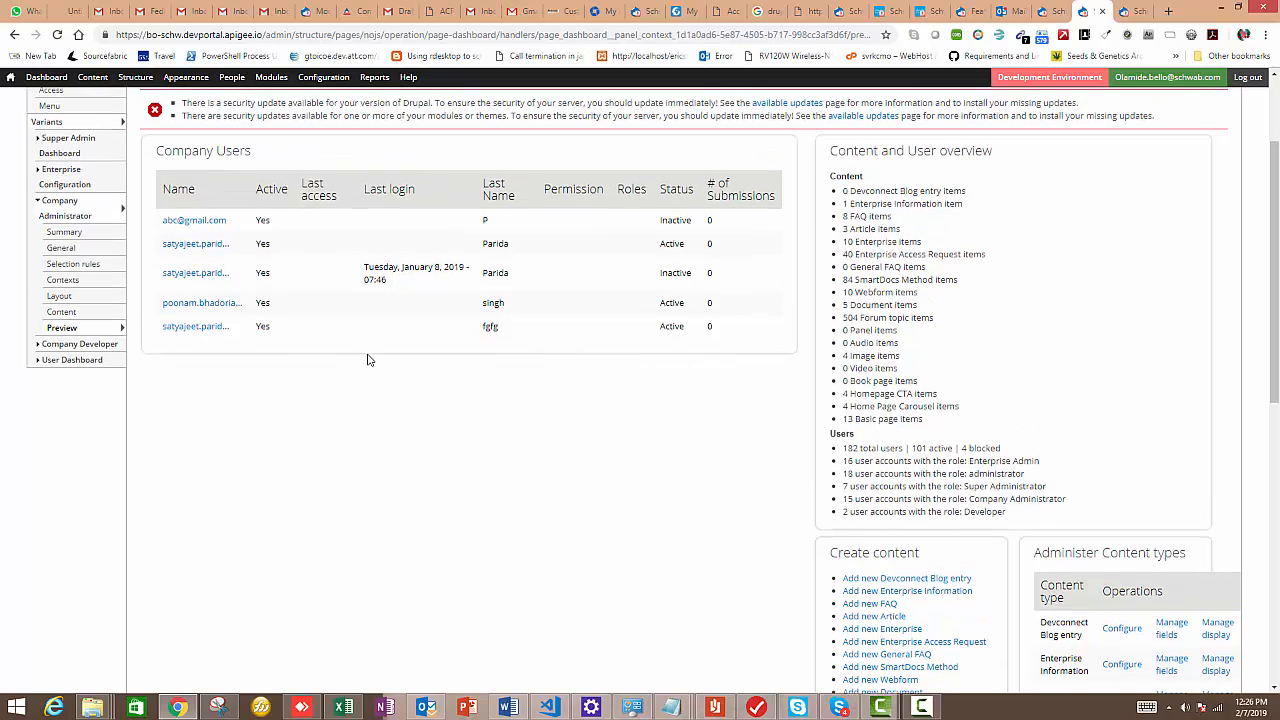
# - Move the Enterprise Products view from the 6y986y8 region into w3w4 below Company Enterprise, and update and preview the variant
pyautogui.click(58, 314)
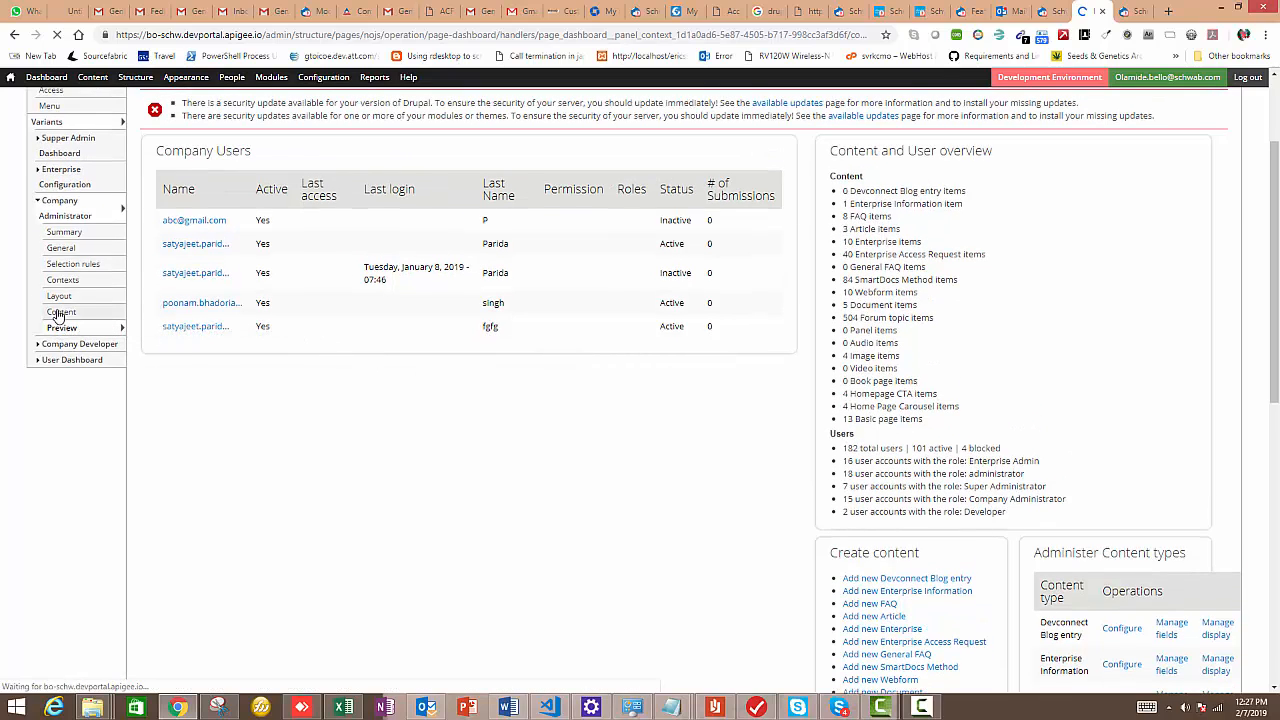
pyautogui.scroll(-1, 850, 515)
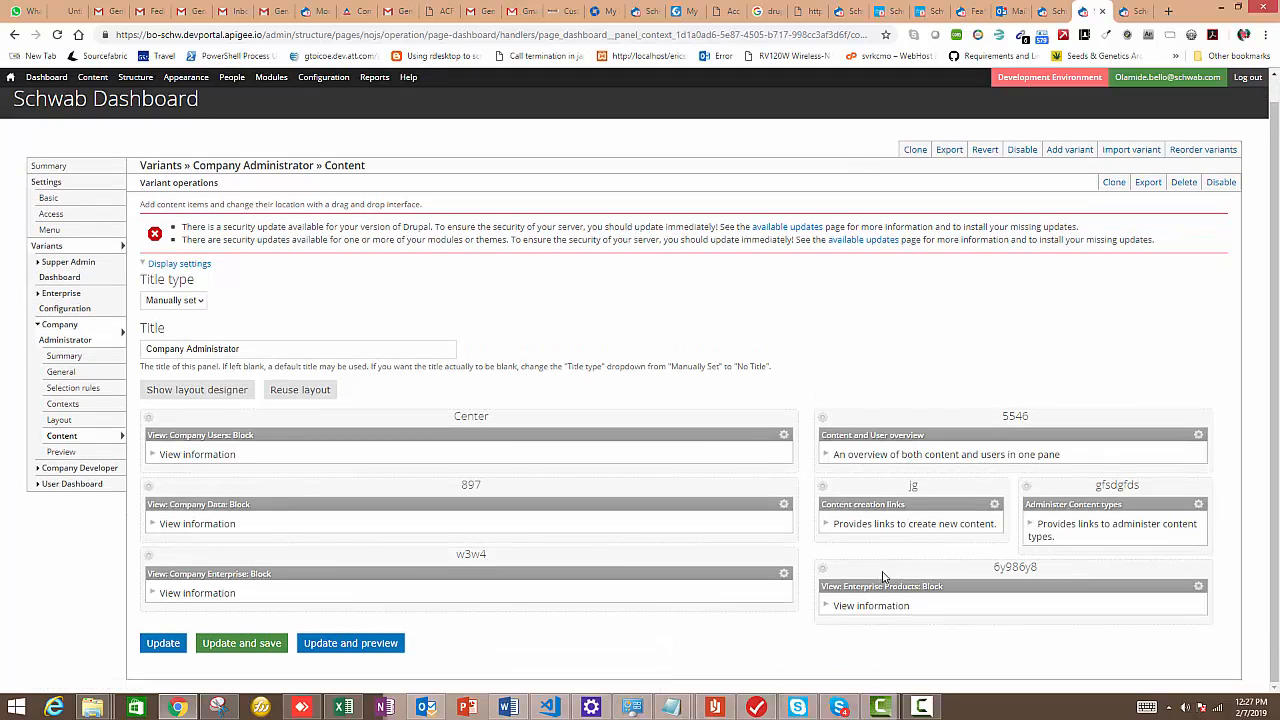
pyautogui.moveTo(951, 586); pyautogui.dragTo(590, 610)
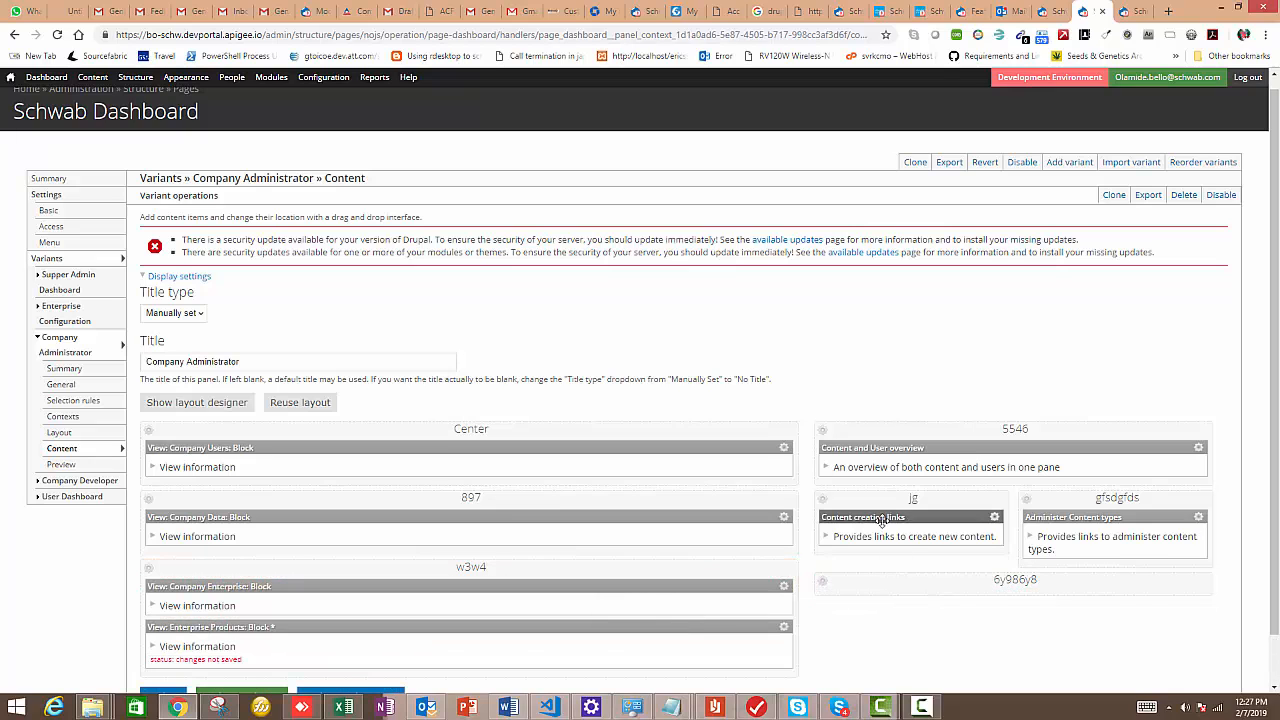
pyautogui.scroll(-1, 568, 587)
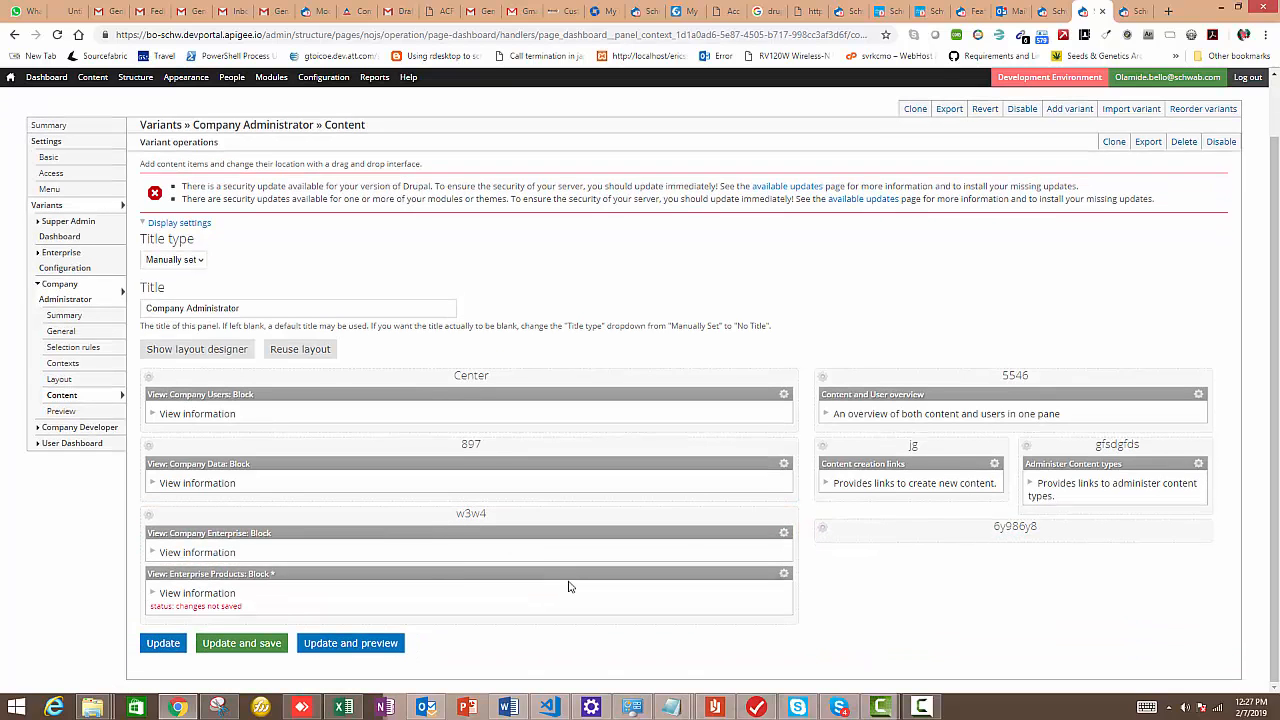
pyautogui.click(342, 645)
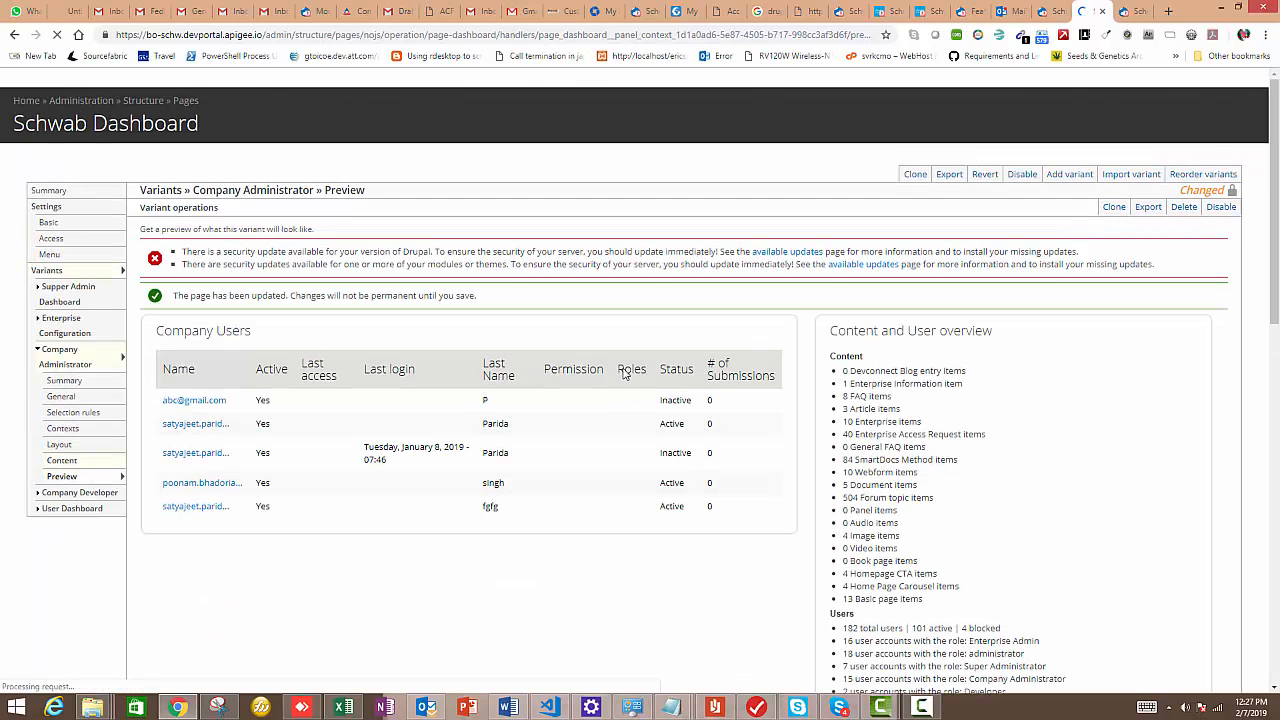
# - Examine the preview's Company Users, Content and User overview, Create content and Administer Content types panes
pyautogui.scroll(-5, 617, 466)
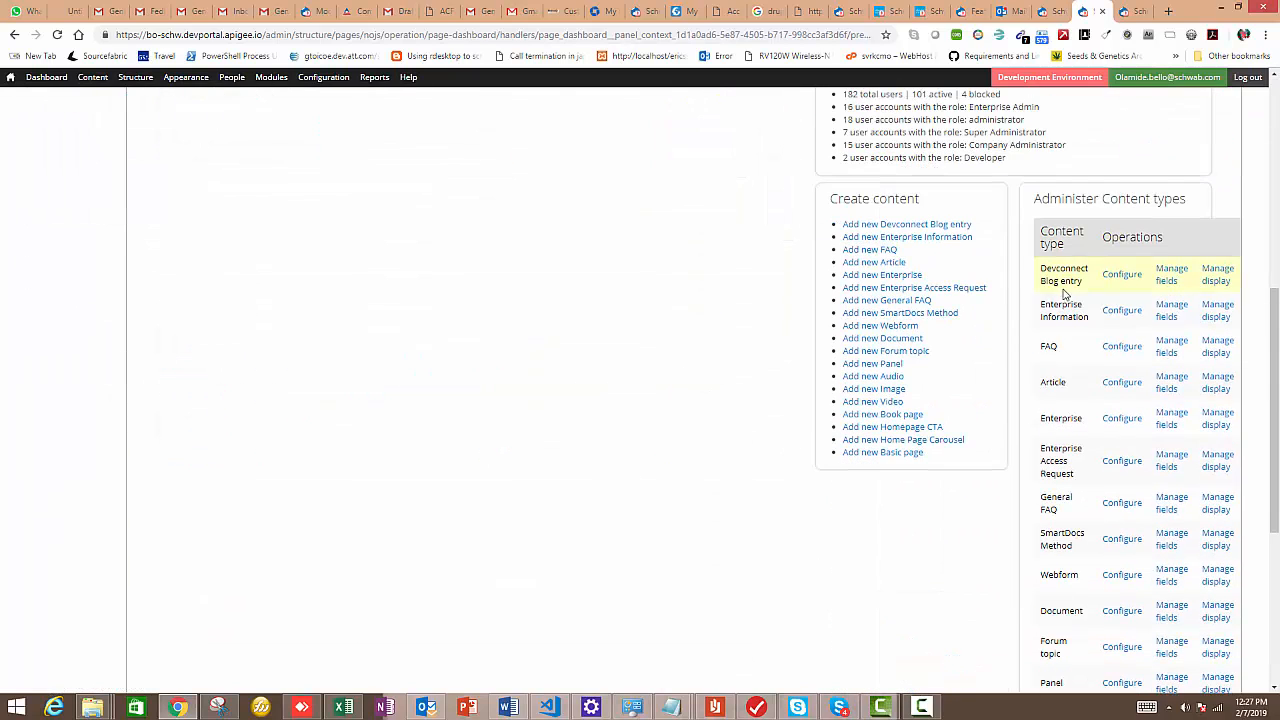
pyautogui.scroll(1, 1108, 318)
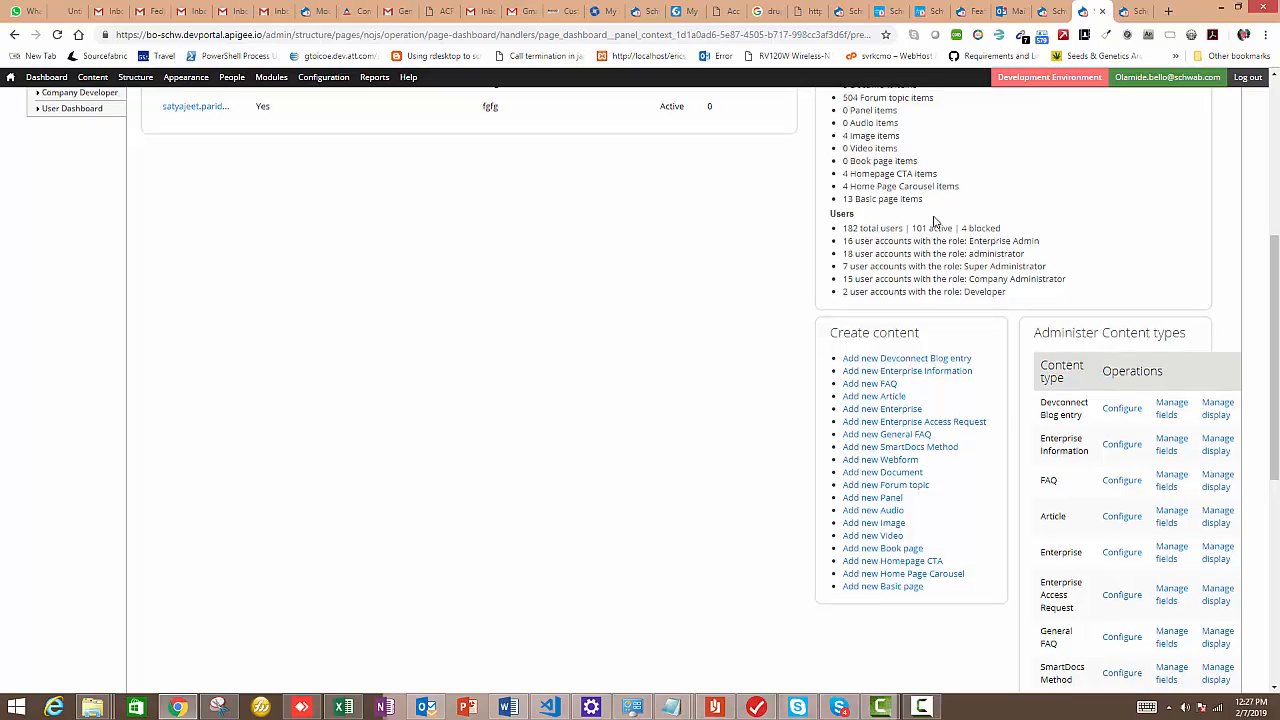
pyautogui.scroll(1, 1151, 383)
pyautogui.scroll(-4, 1151, 389)
pyautogui.scroll(-1, 1147, 390)
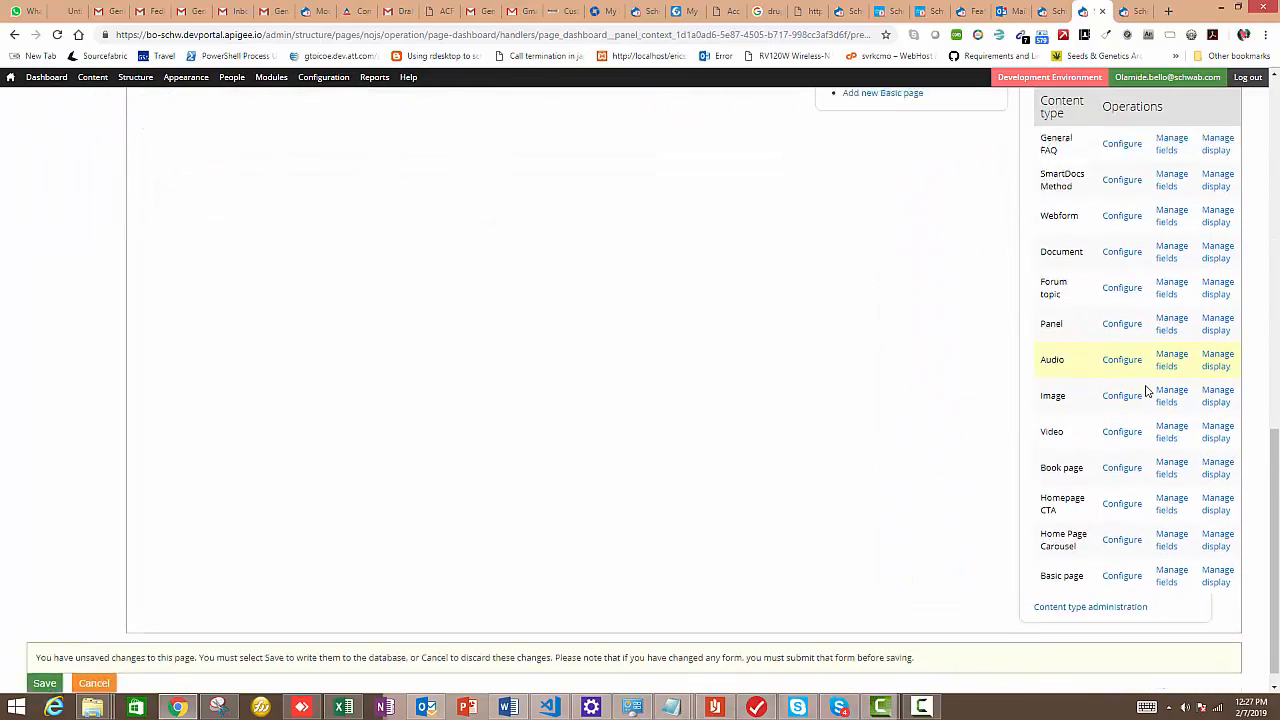
pyautogui.scroll(4, 1143, 385)
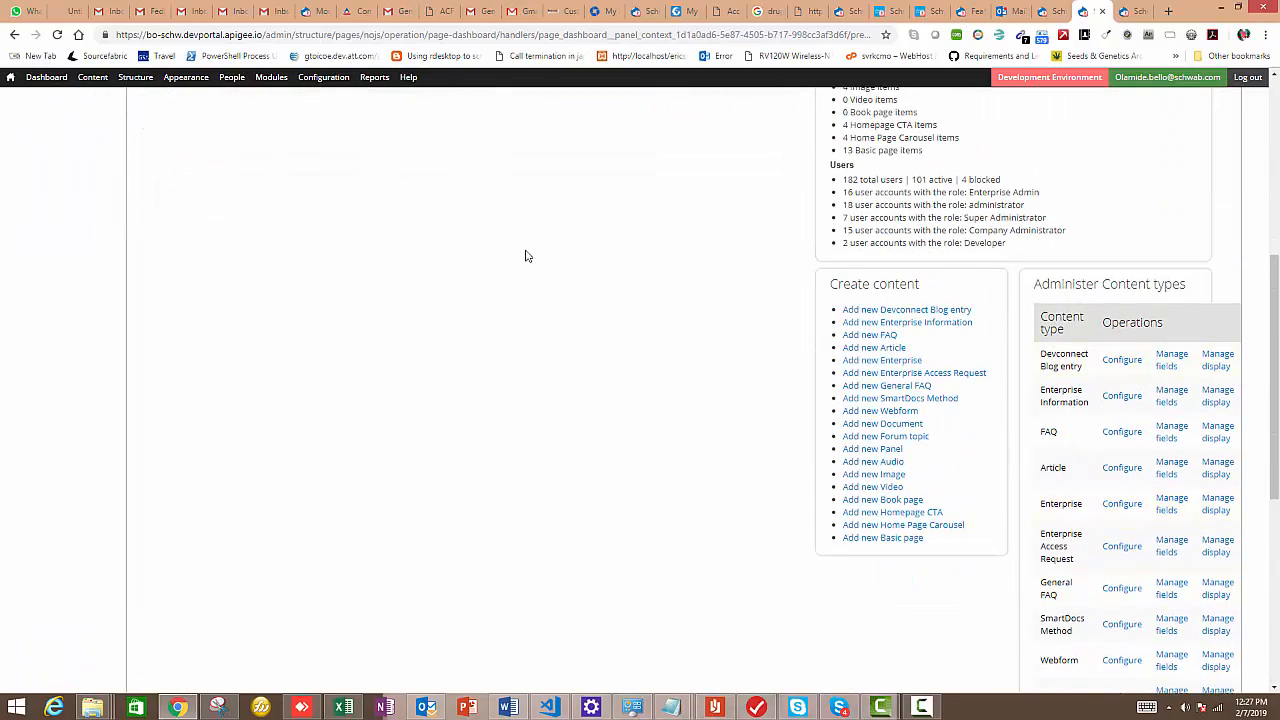
pyautogui.scroll(3, 538, 288)
pyautogui.scroll(-2, 615, 369)
pyautogui.scroll(2, 618, 371)
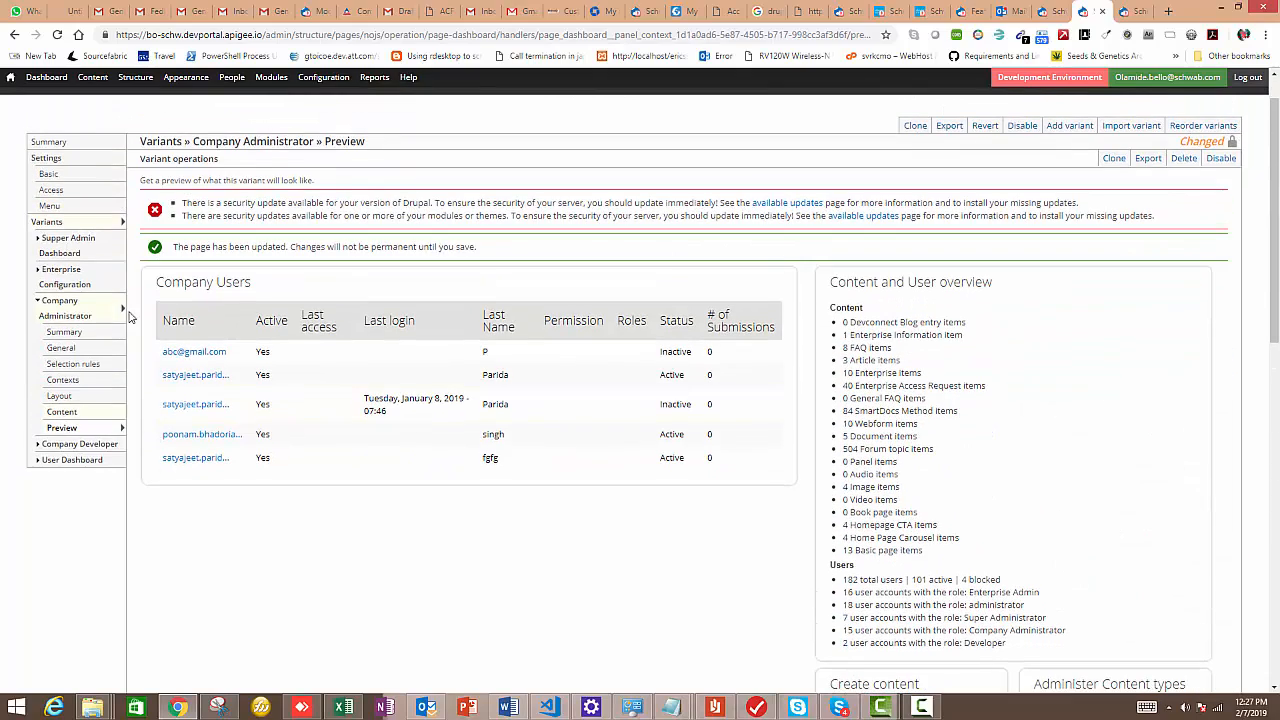
# - In the Company Administrator content layout, move the Administer Content types pane from gfsdgfds into w3w4 below Enterprise Products
pyautogui.click(68, 416)
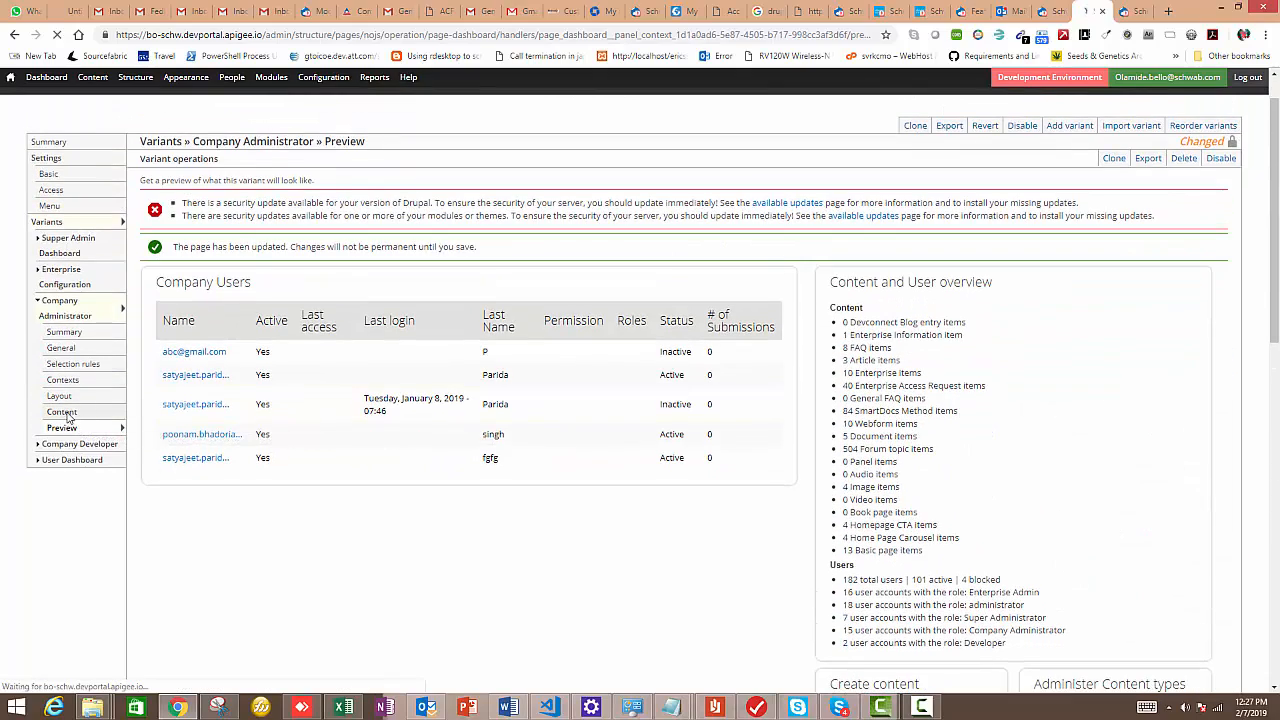
pyautogui.scroll(-1, 1194, 400)
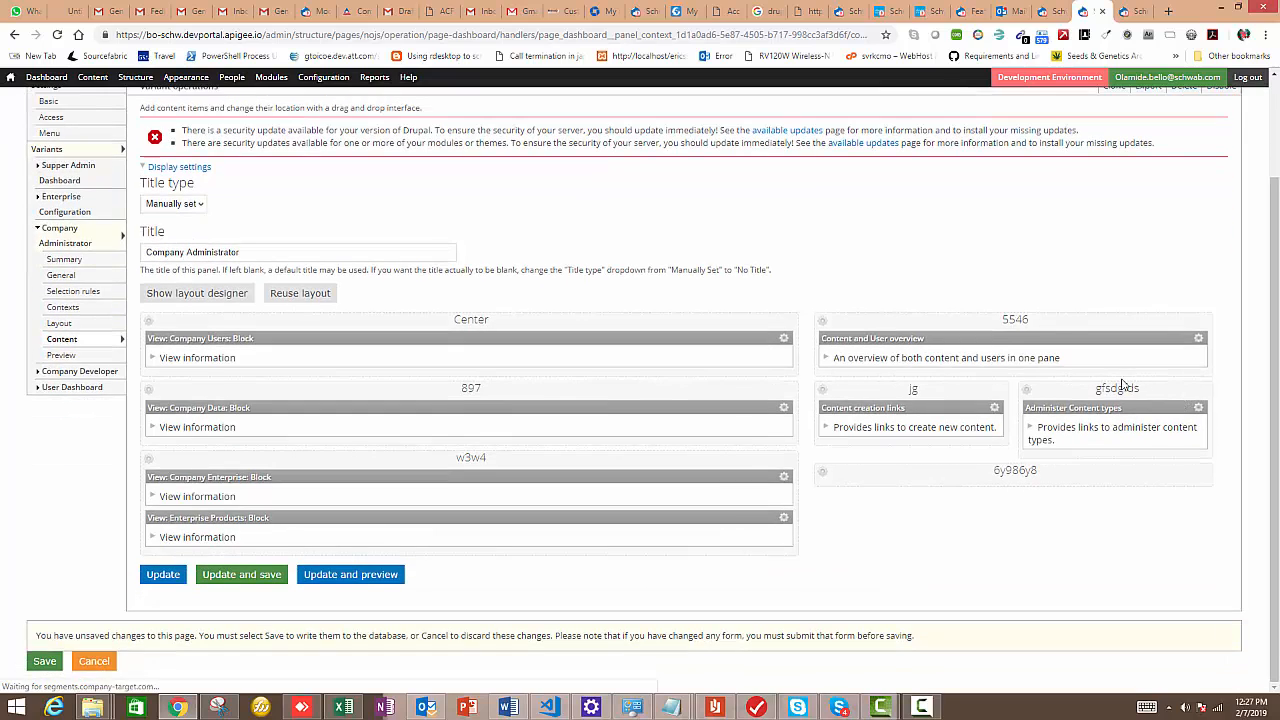
pyautogui.moveTo(1097, 401); pyautogui.dragTo(271, 505)
pyautogui.scroll(-1, 554, 436)
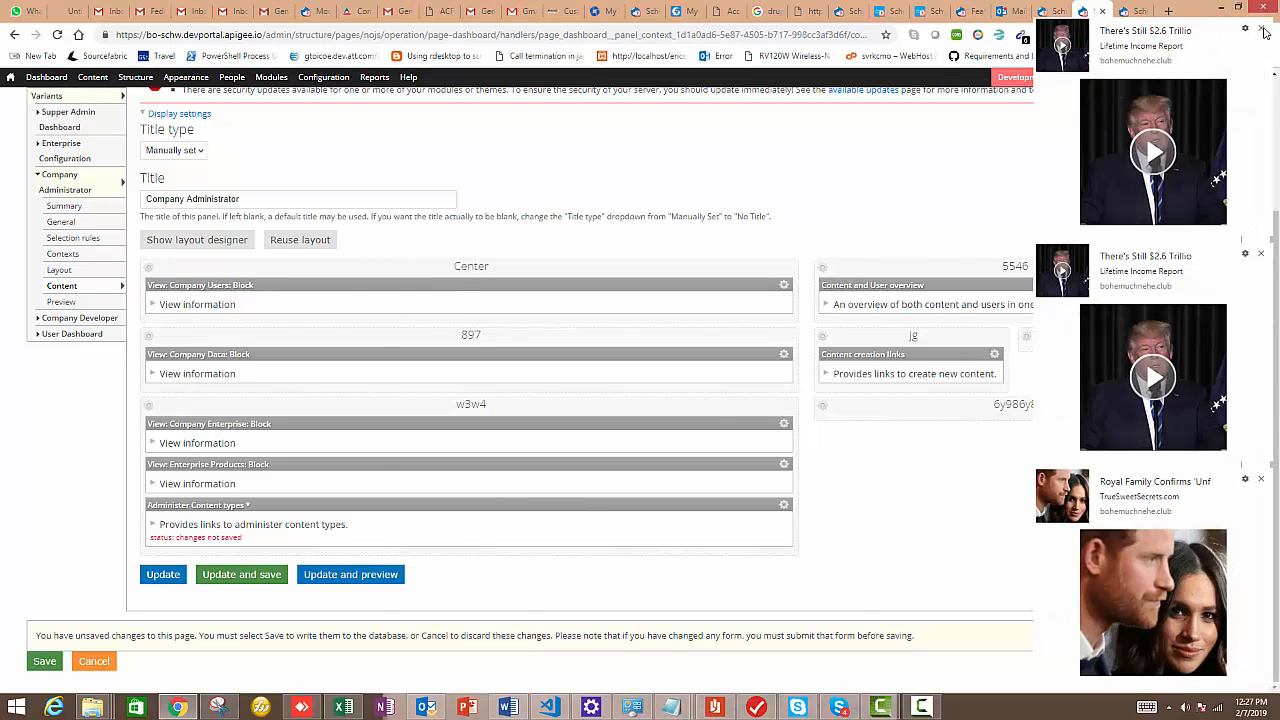
# - Dismiss the three browser notifications covering the page
pyautogui.click(1261, 28)
pyautogui.click(1260, 256)
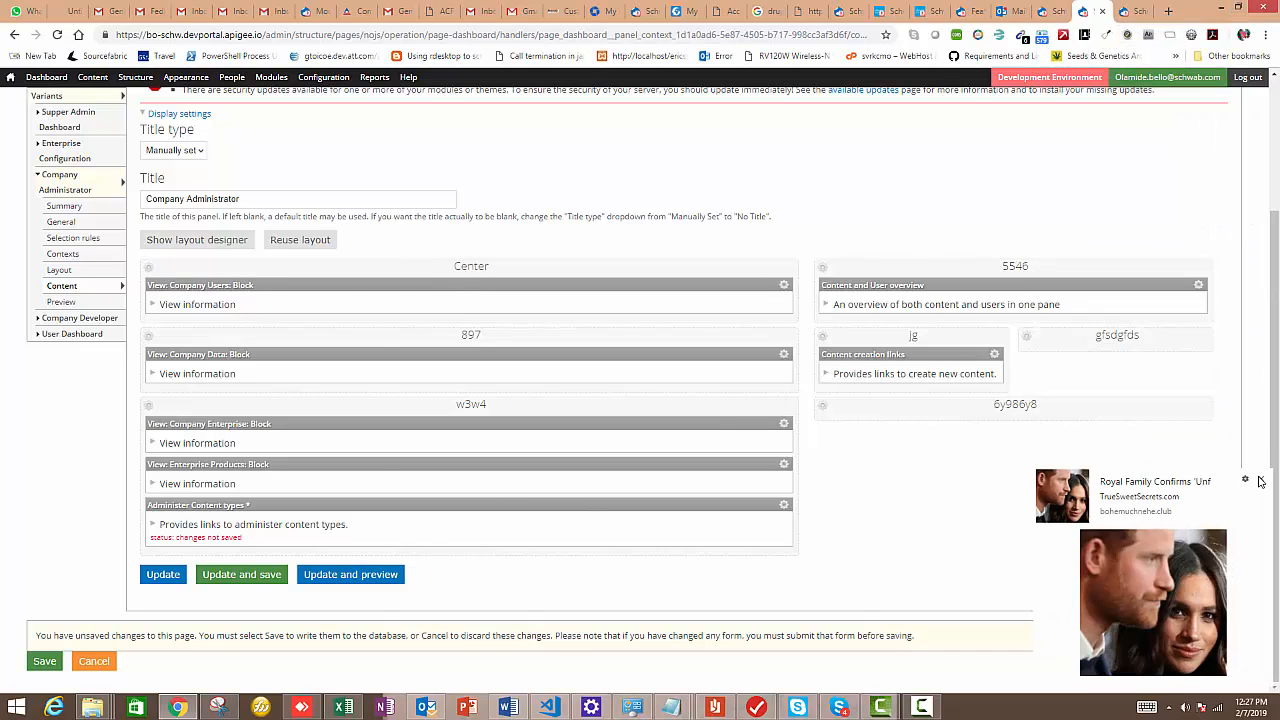
pyautogui.click(1260, 482)
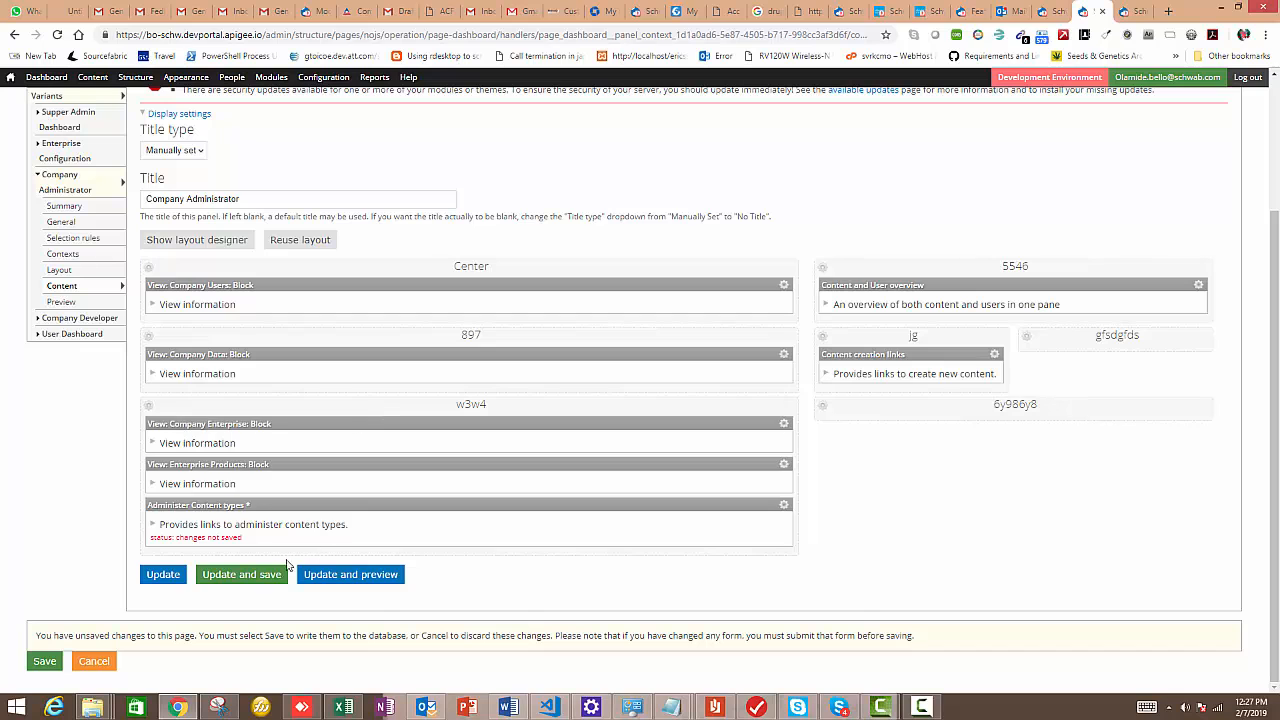
# - Update and save the Company Administrator variant's content, and preview the rearranged panes
pyautogui.click(247, 580)
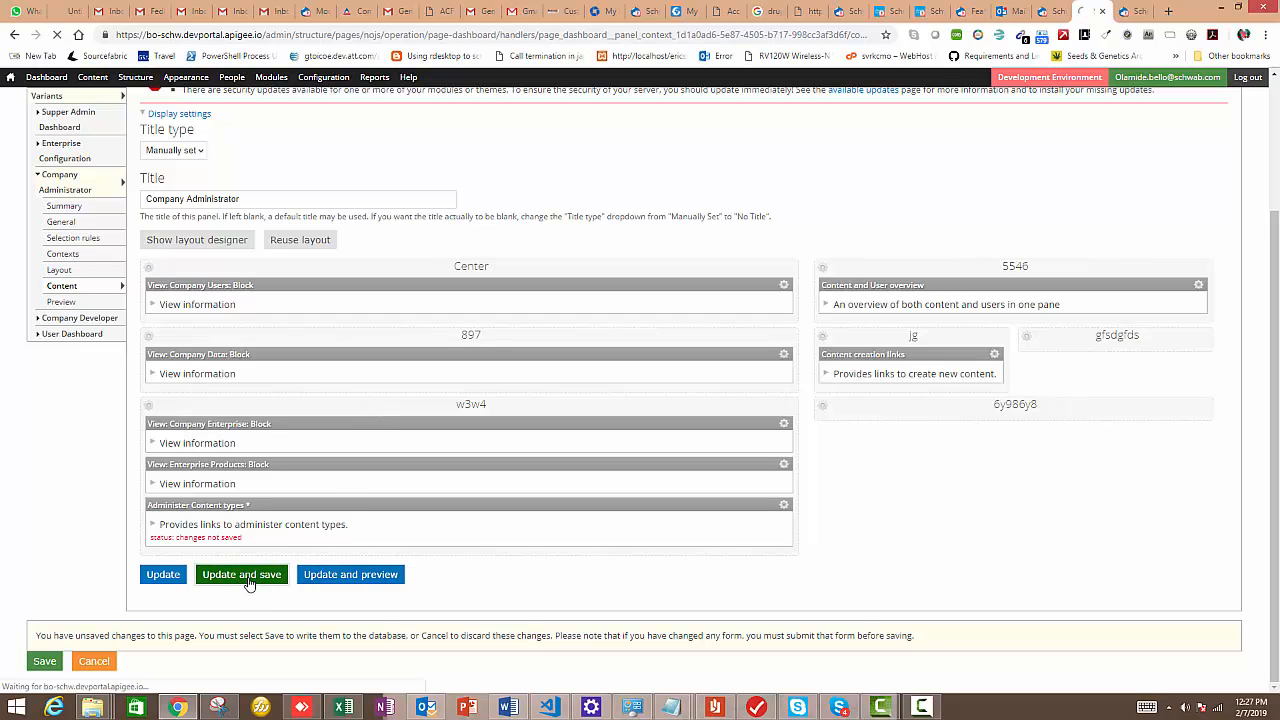
pyautogui.scroll(-2, 358, 522)
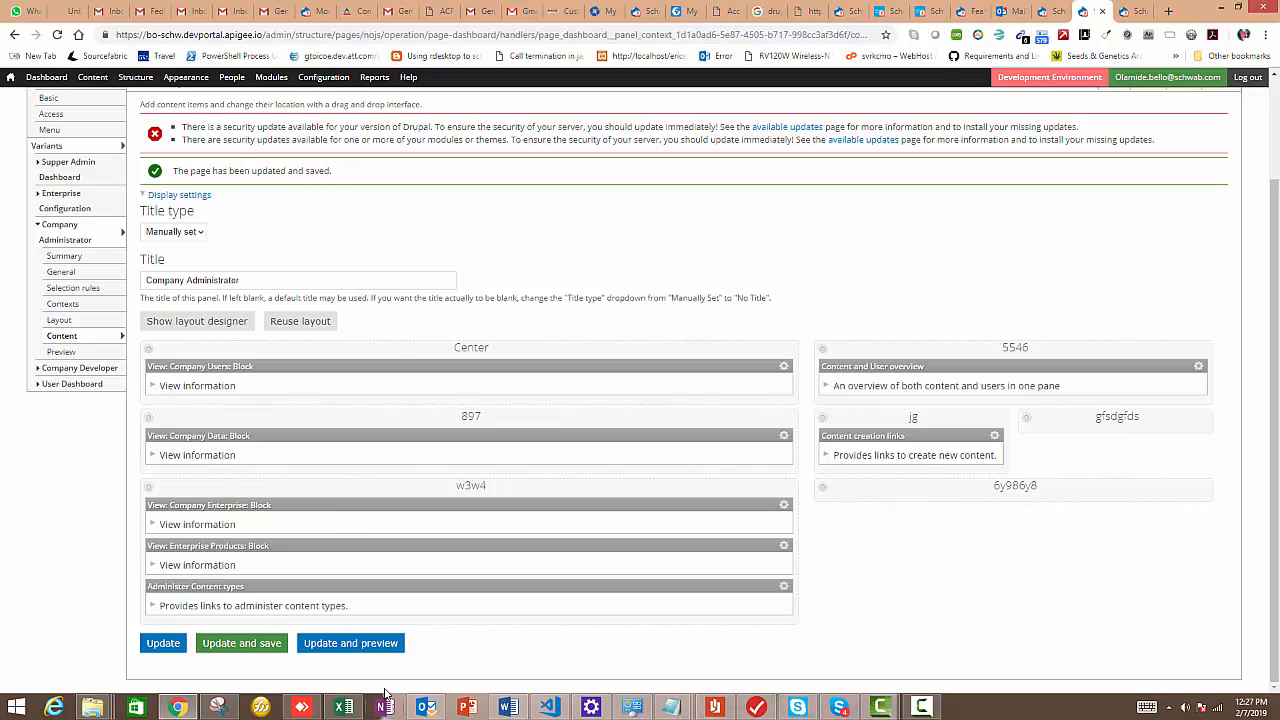
pyautogui.click(349, 643)
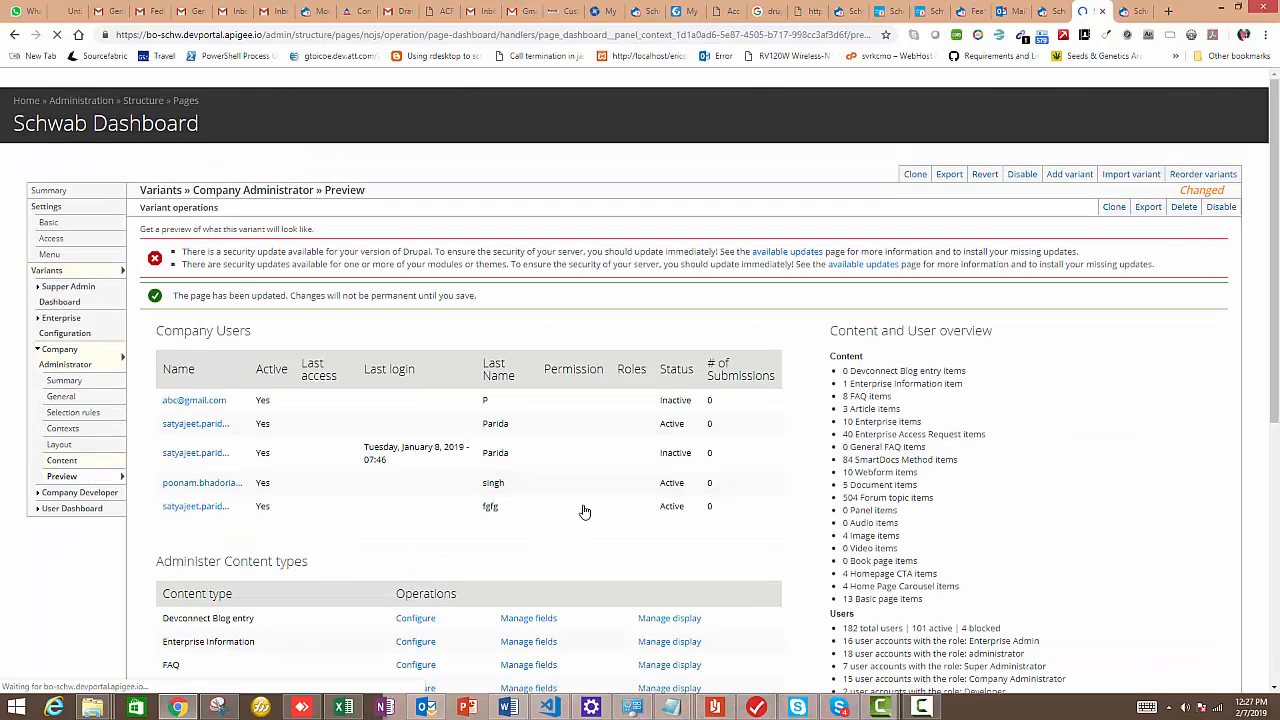
pyautogui.scroll(-5, 600, 510)
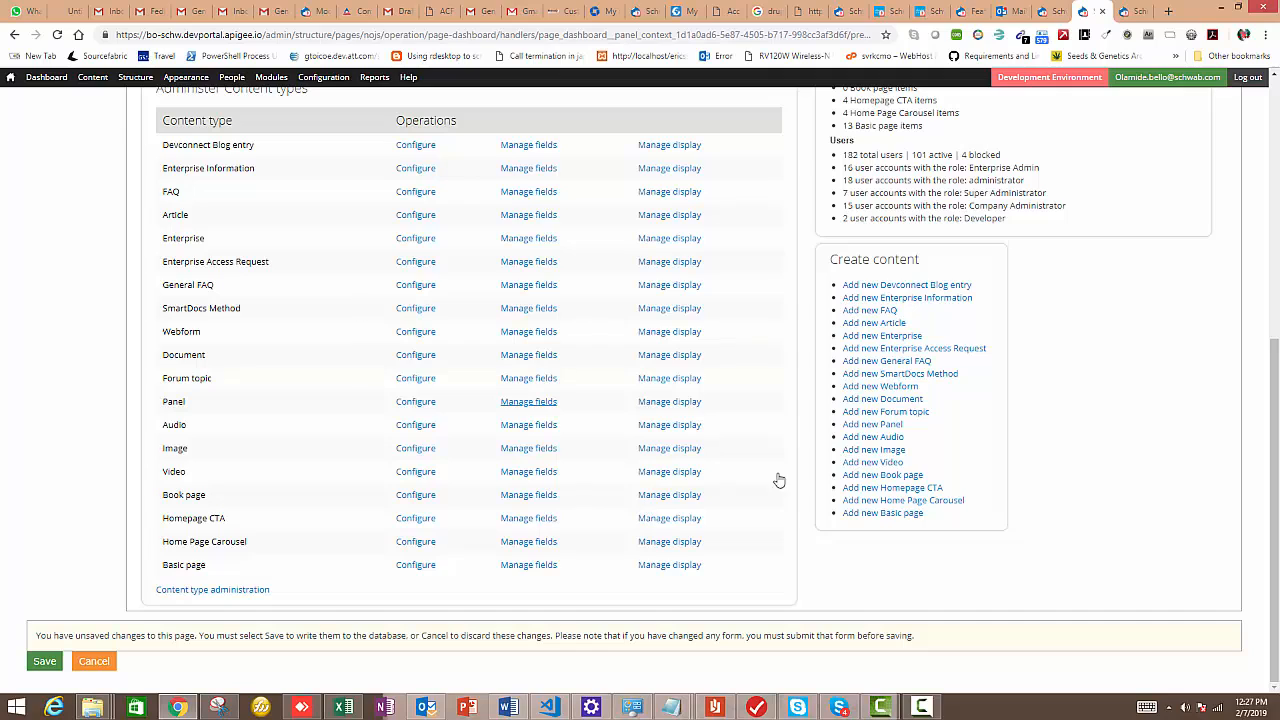
pyautogui.scroll(2, 1043, 482)
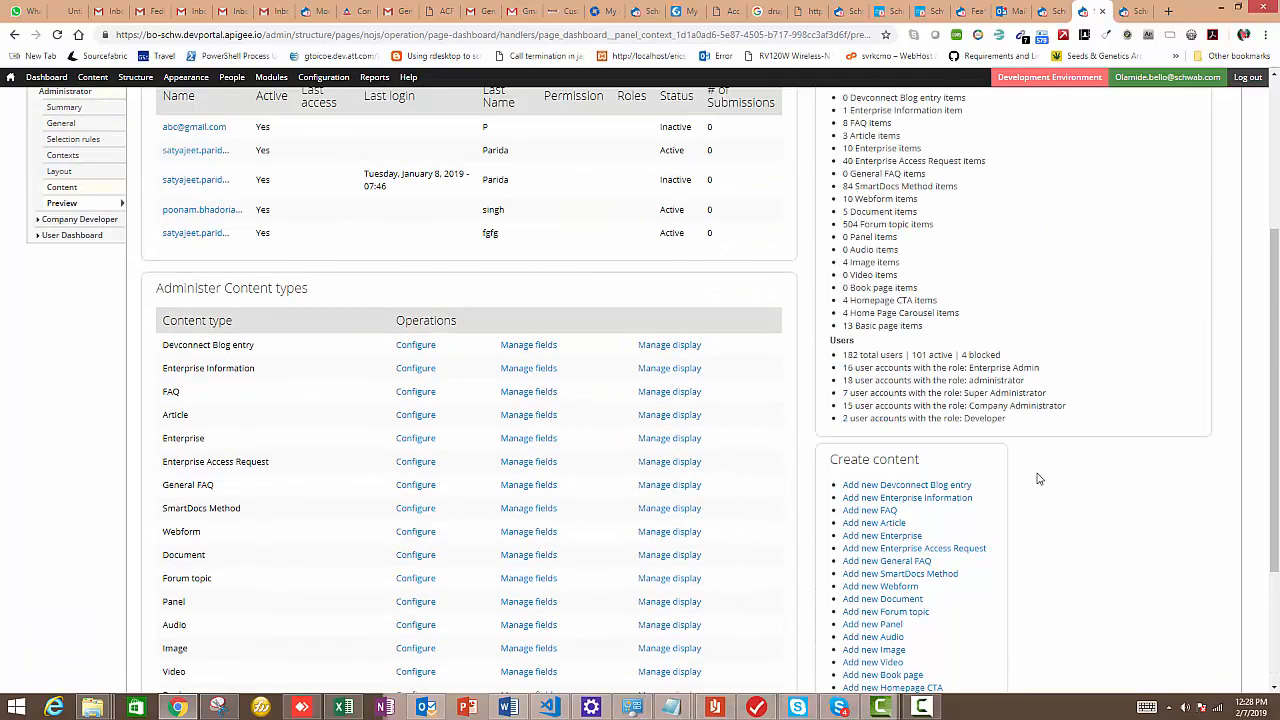
pyautogui.scroll(2, 717, 380)
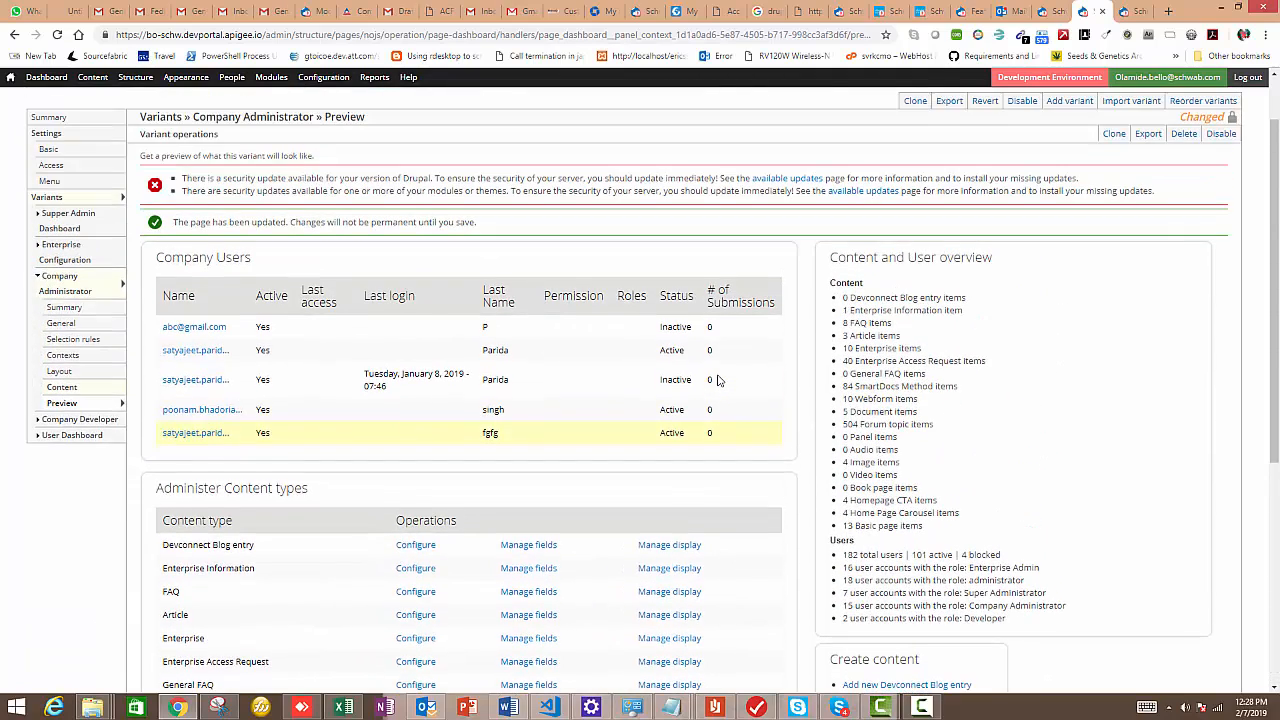